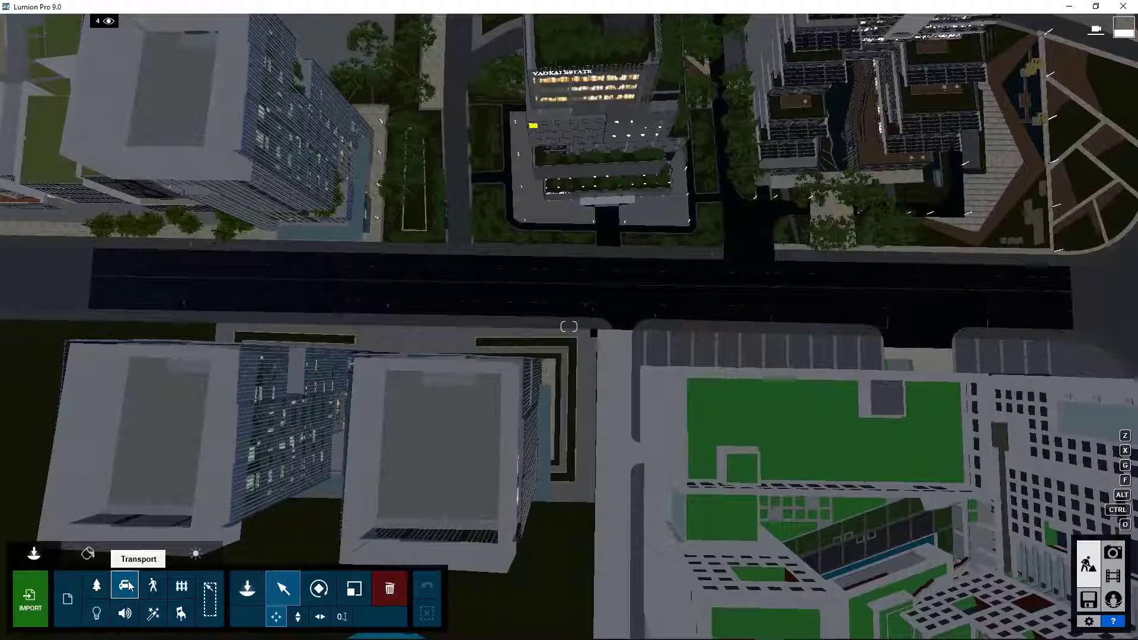
Step: Draw a Mass Placement line of cars along the road and raise its random offset
left_click(249, 586)
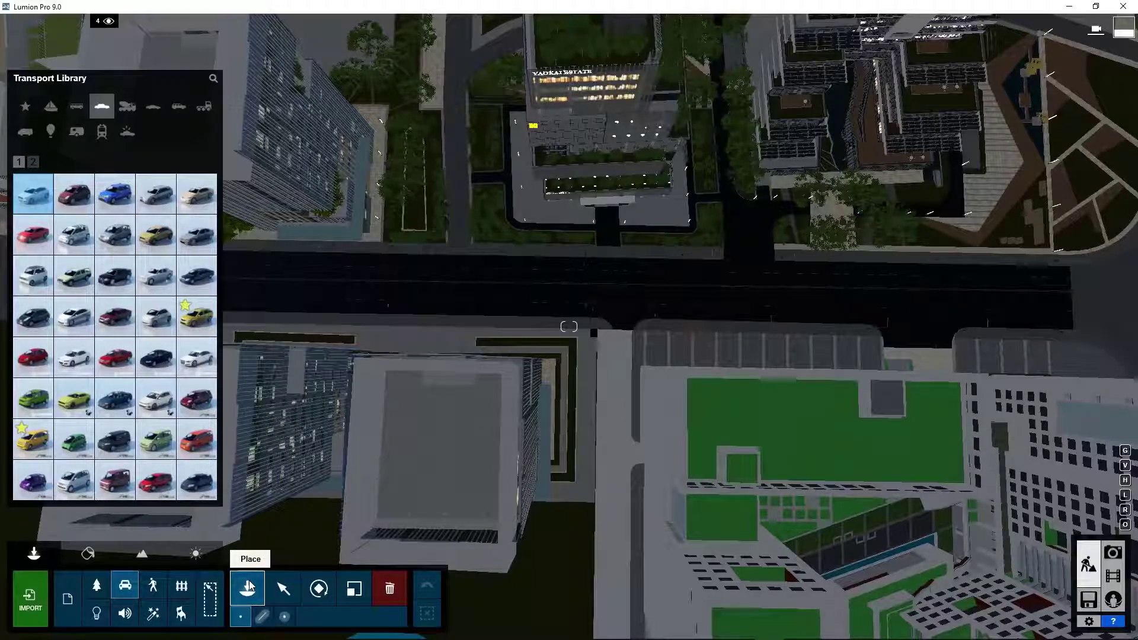
left_click(265, 622)
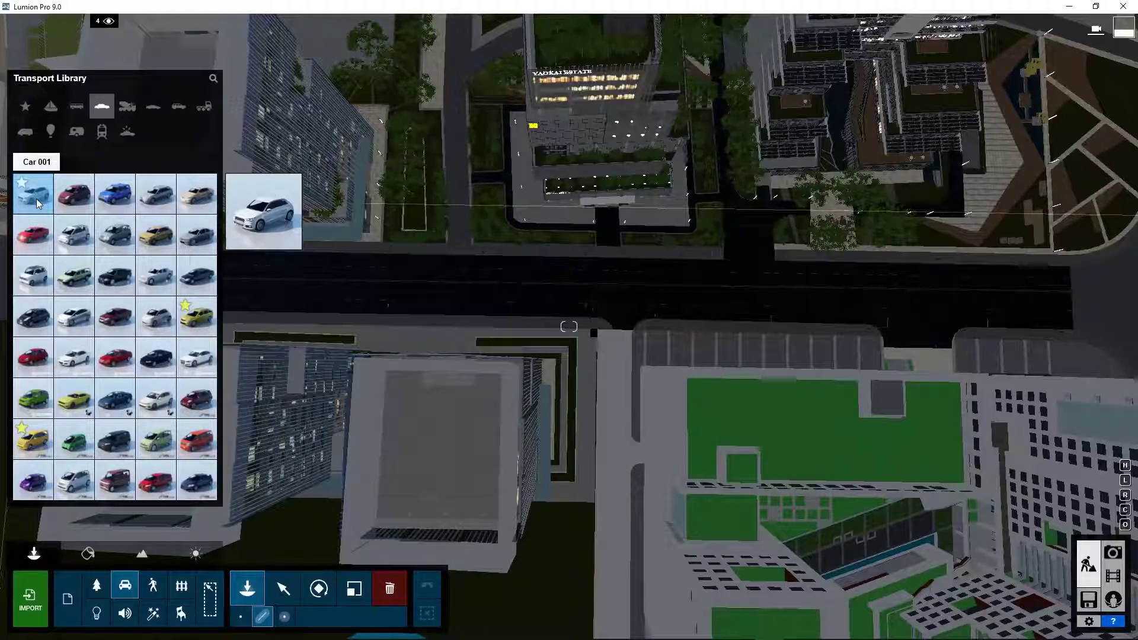
left_click(1066, 277)
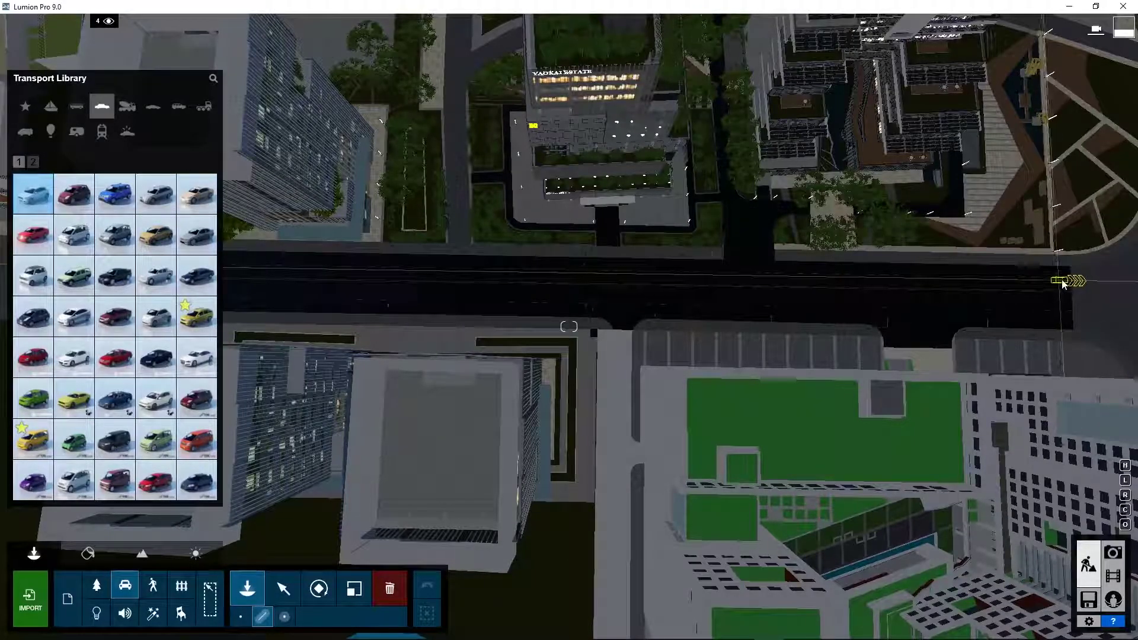
left_click(1045, 278)
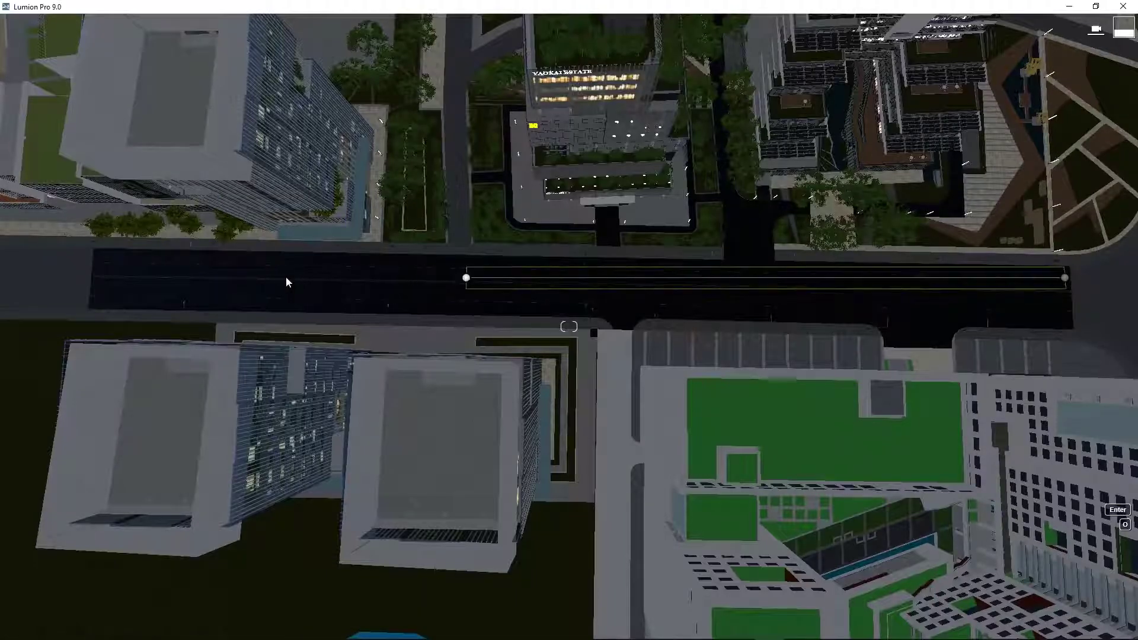
left_click(93, 264)
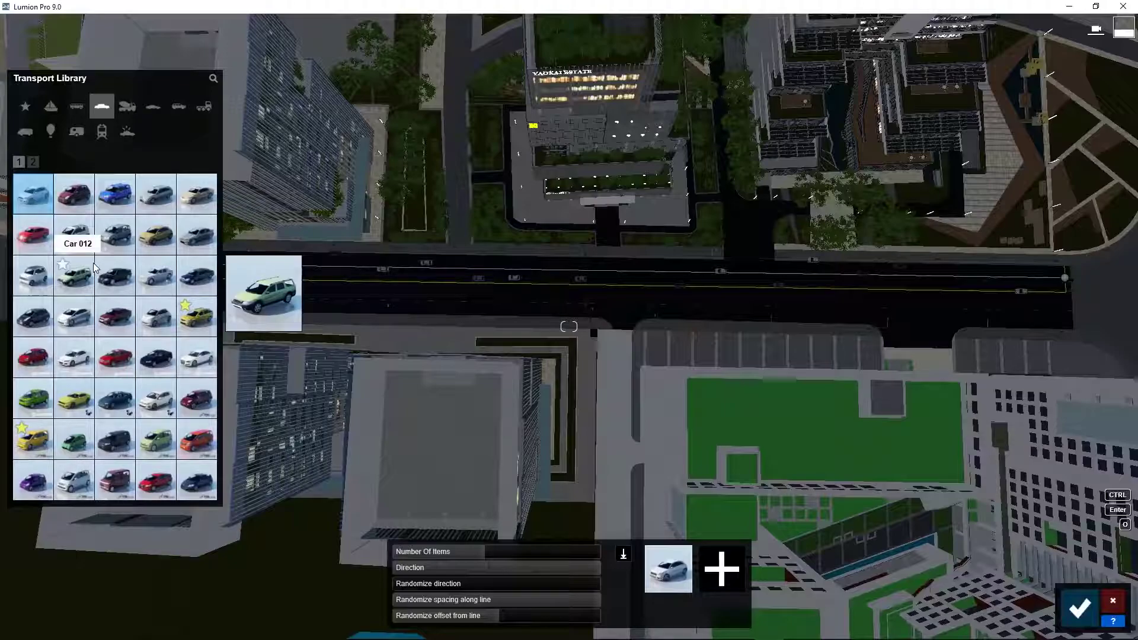
left_click(498, 618)
left_click_drag(497, 620, 500, 621)
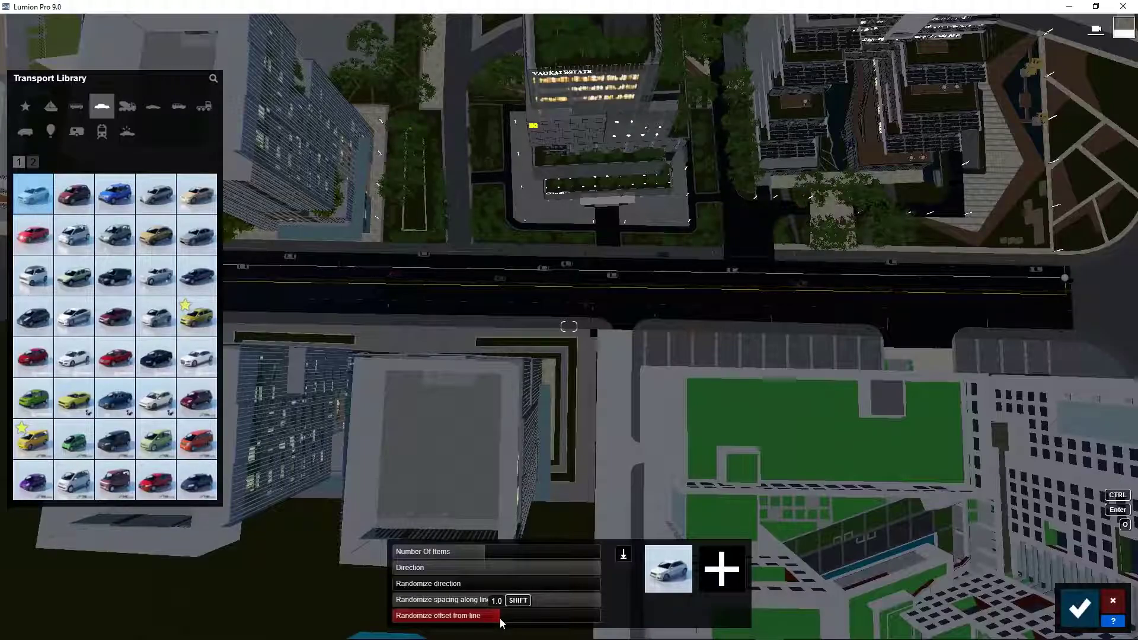
left_click(497, 622)
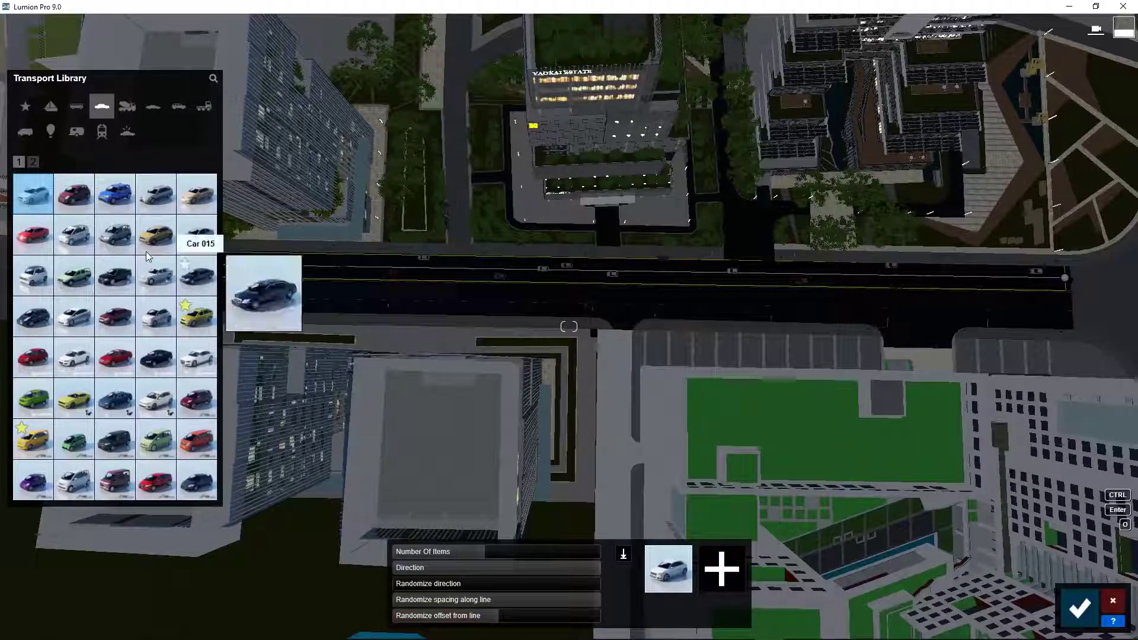
Step: Add the red, blue, silver and a fourth car model to the line and confirm placement
left_click(74, 193)
left_click(719, 570)
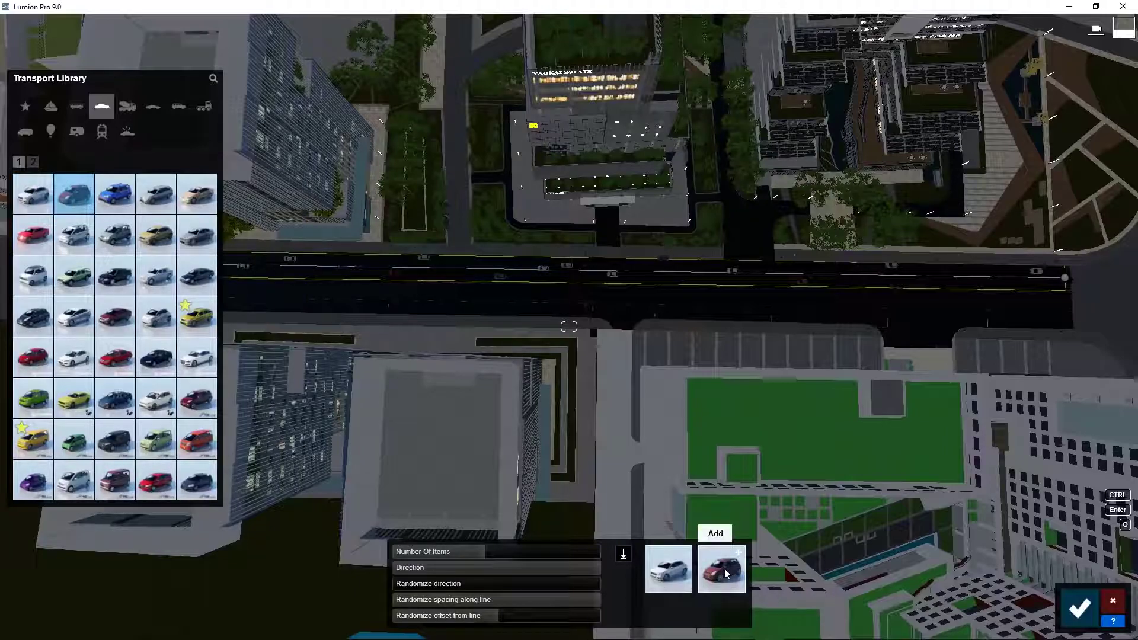
left_click(114, 193)
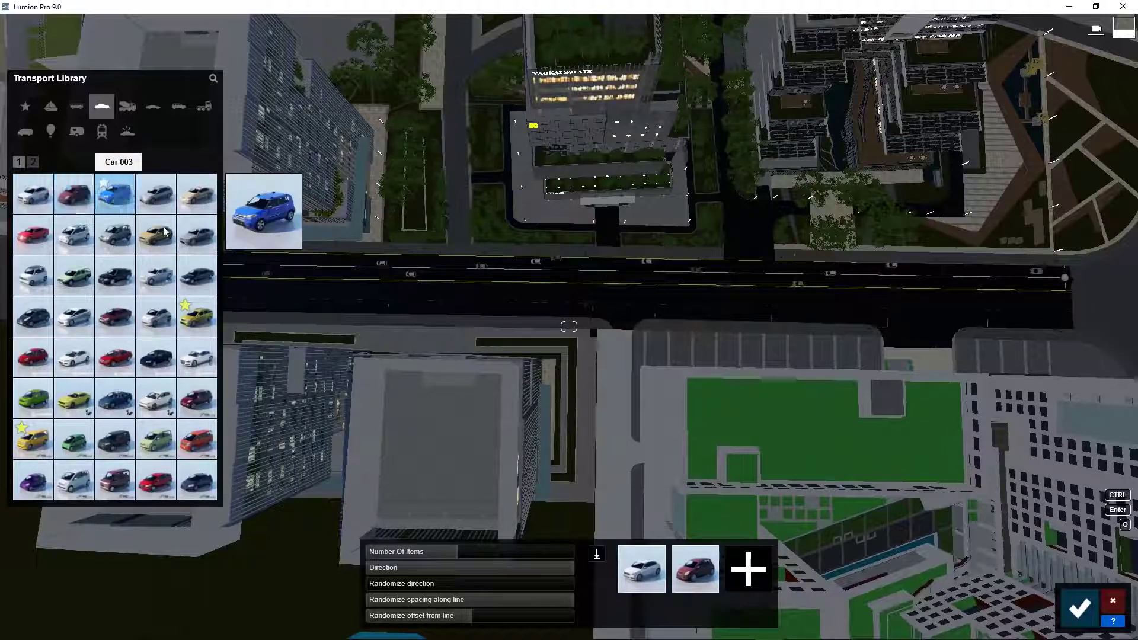
left_click(745, 562)
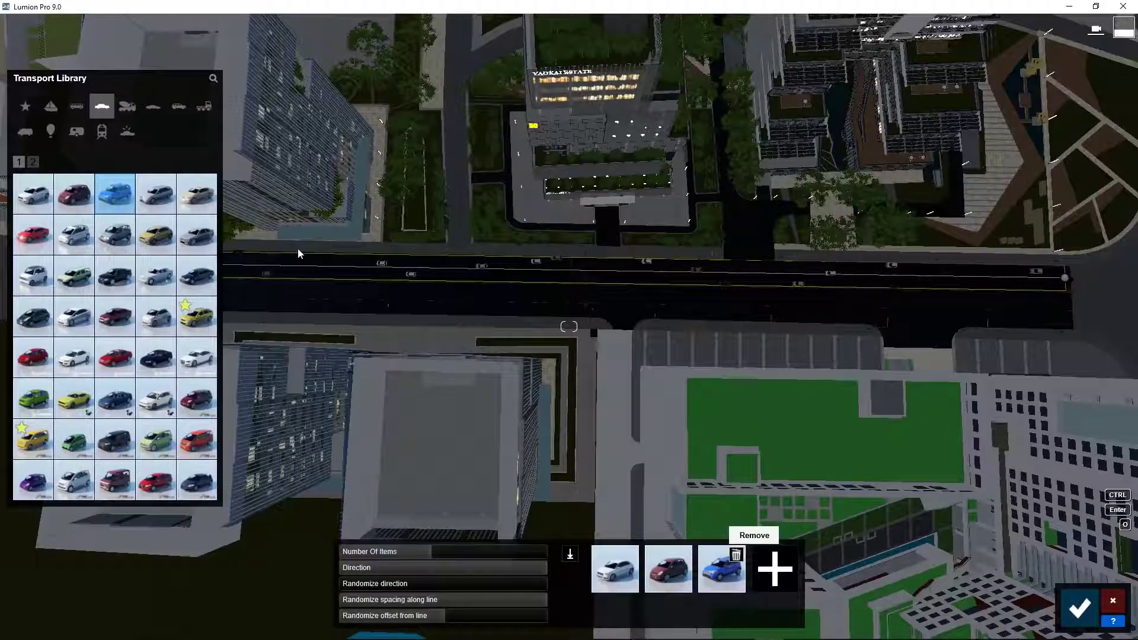
left_click(163, 197)
left_click(775, 569)
left_click(114, 235)
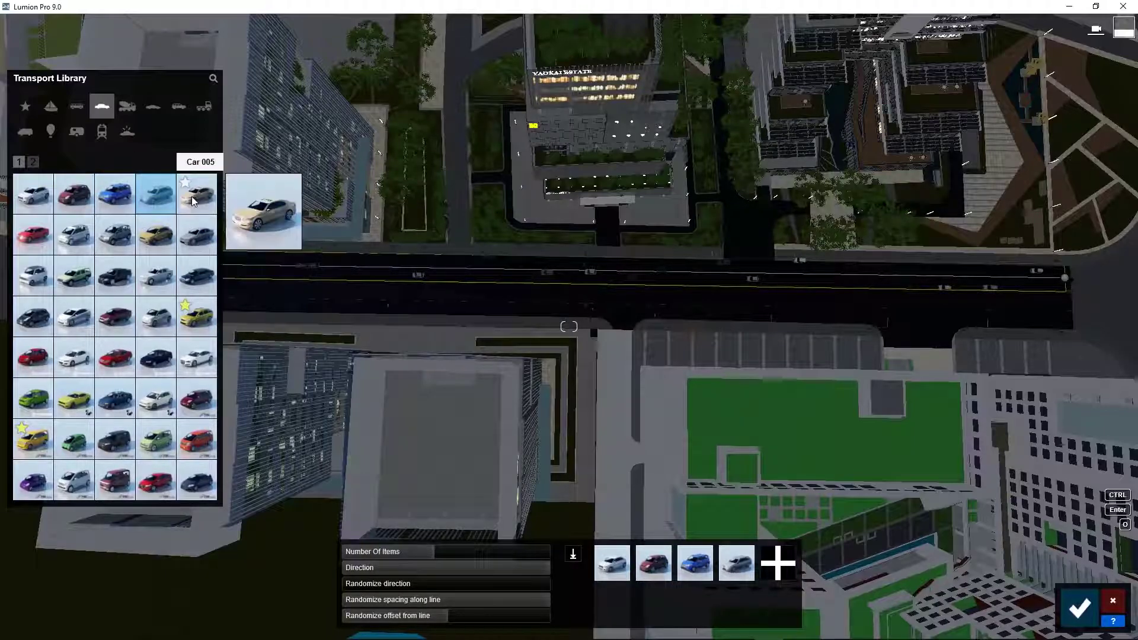
left_click(778, 563)
left_click(1079, 607)
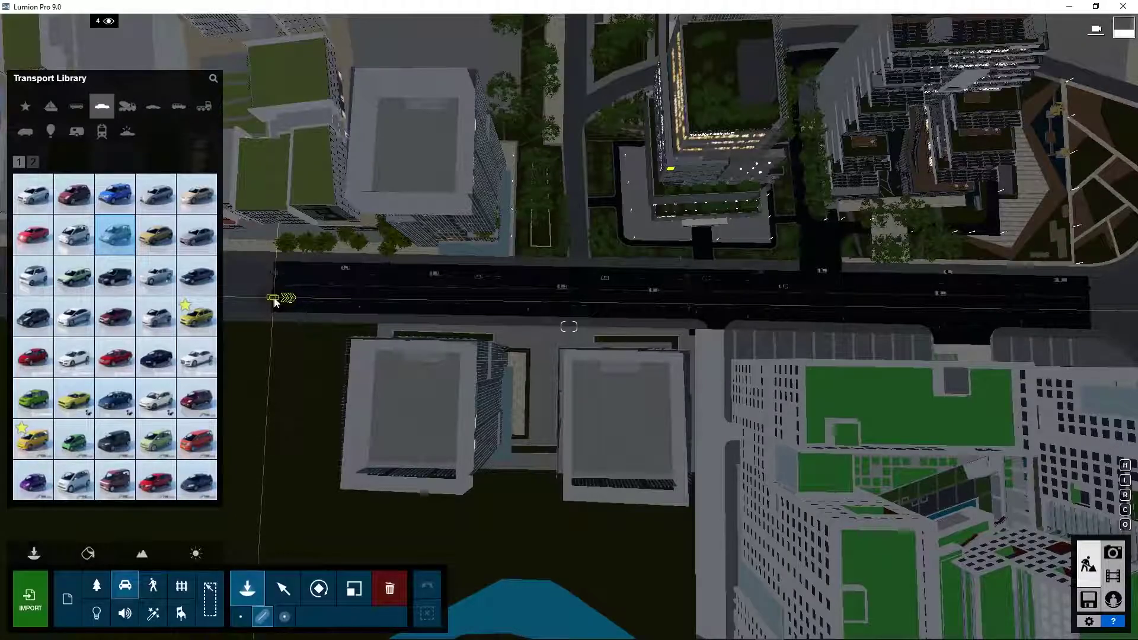
Step: Place a second line of cars along the road from left to right
left_click(274, 298)
left_click(1054, 297)
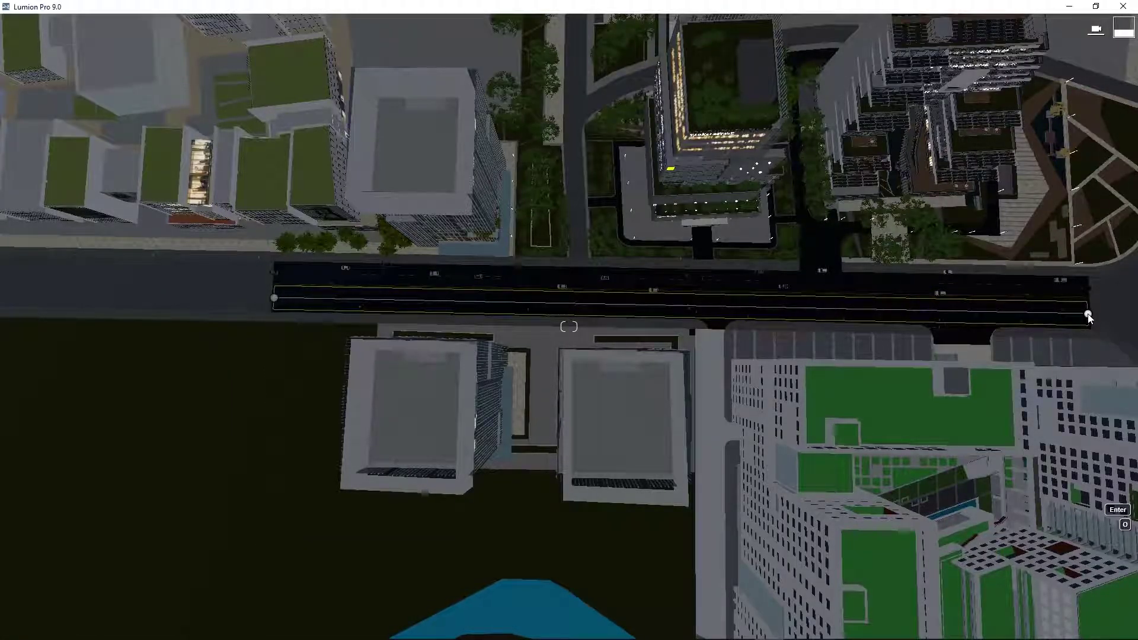
key("Return")
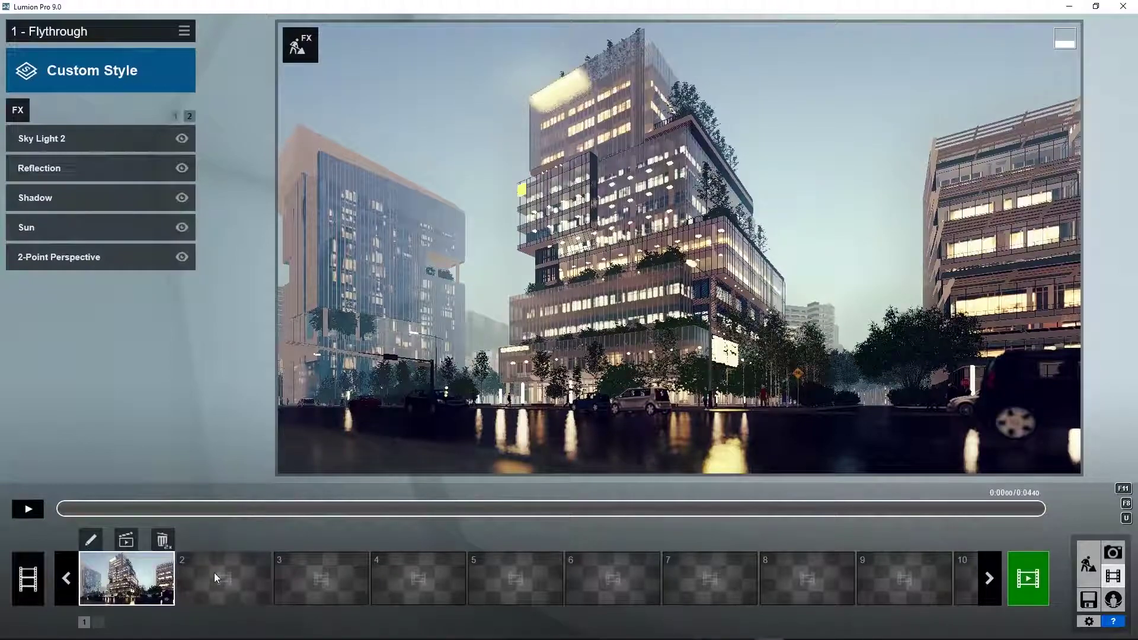
Step: Record clip 2 as a top-down view of the road with two keyframes and save it
left_click(215, 572)
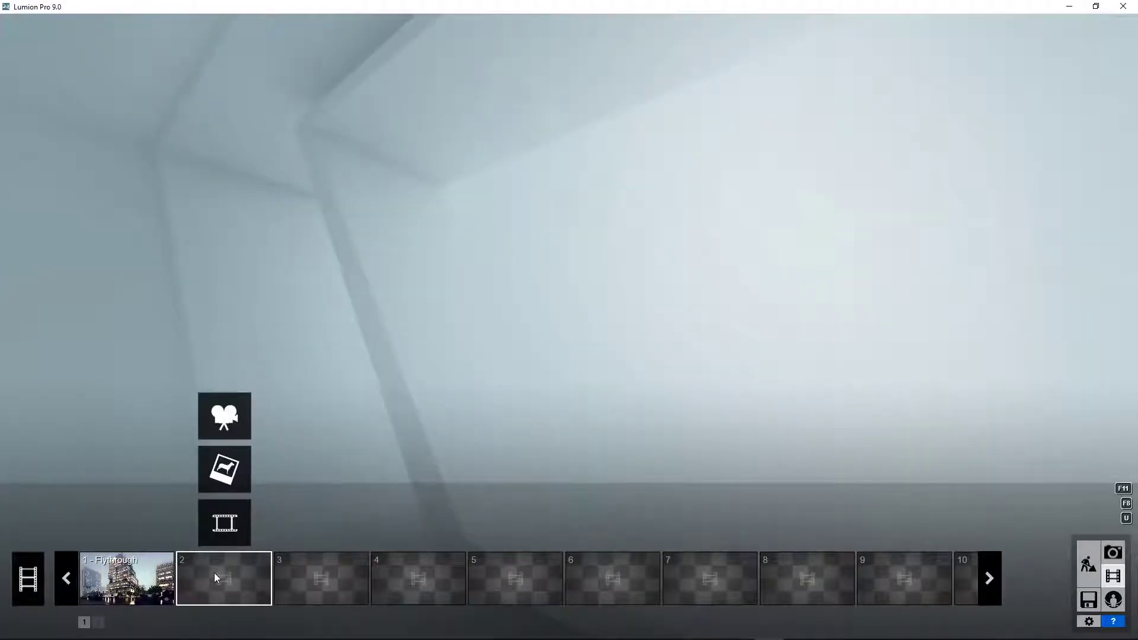
left_click(225, 417)
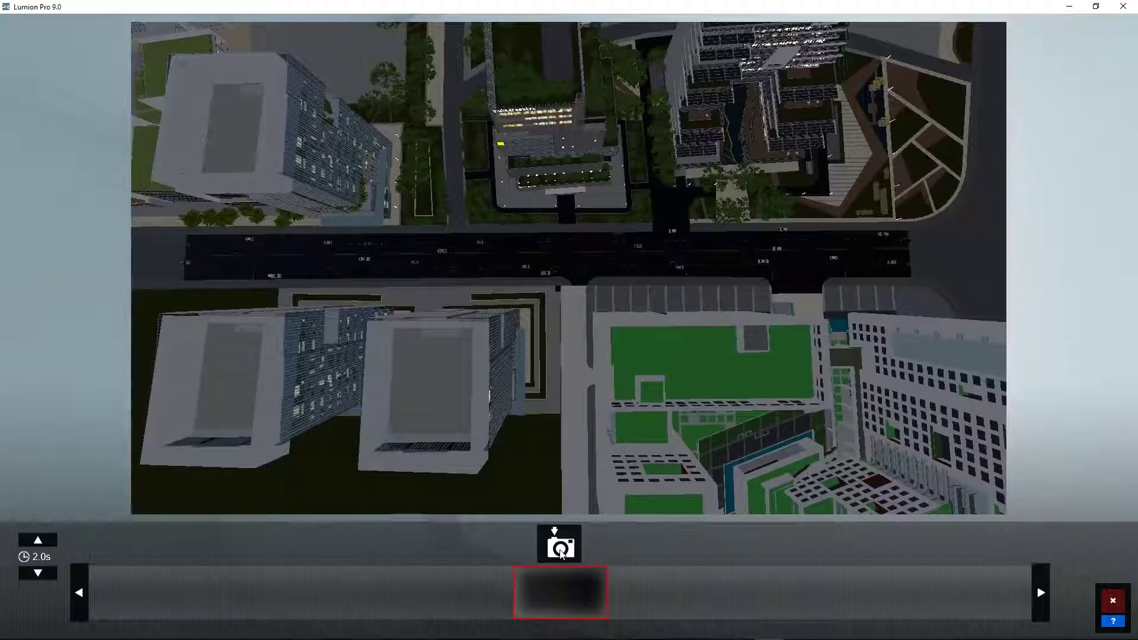
left_click(563, 548)
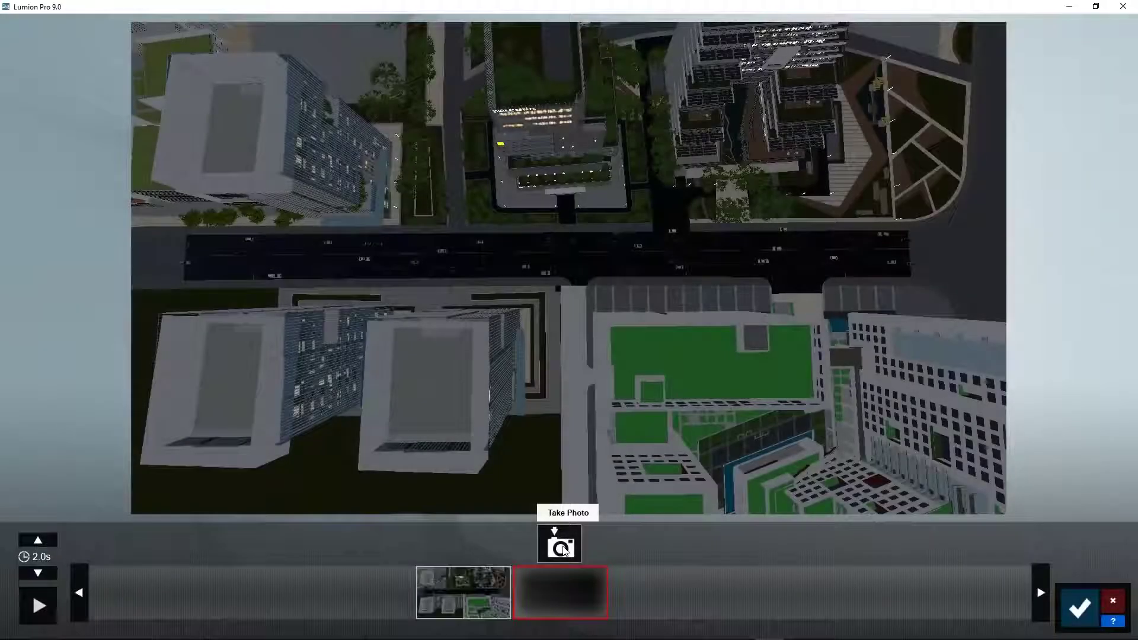
left_click(562, 549)
left_click(1079, 608)
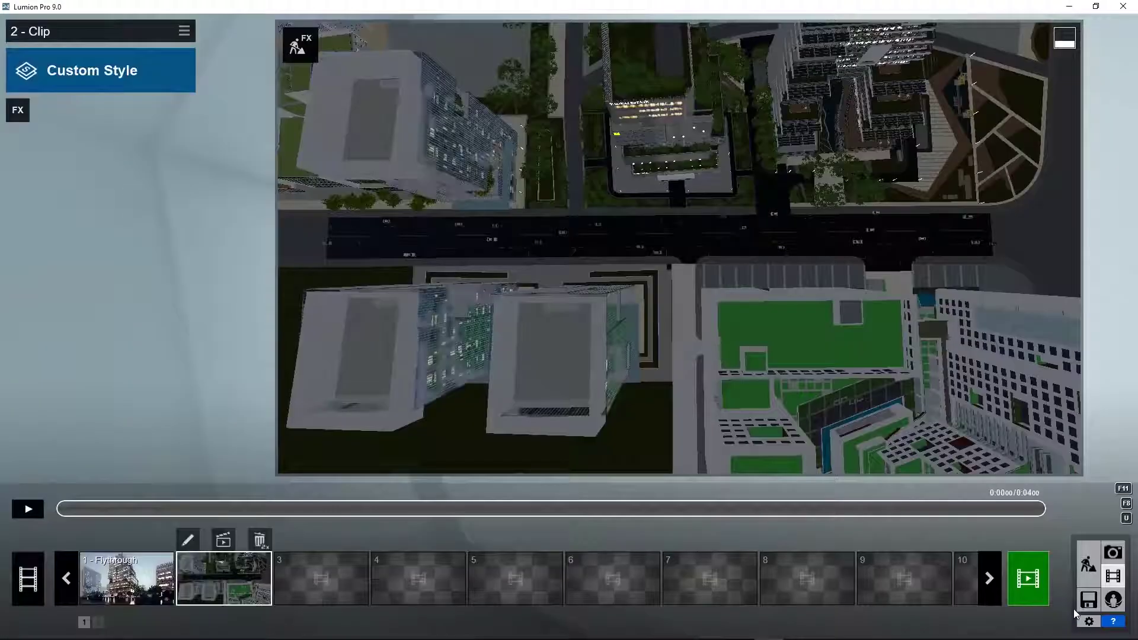
Step: Add a Mass Move effect with a path along the road, 11.26 m wide, recalculated and accepted
left_click(16, 117)
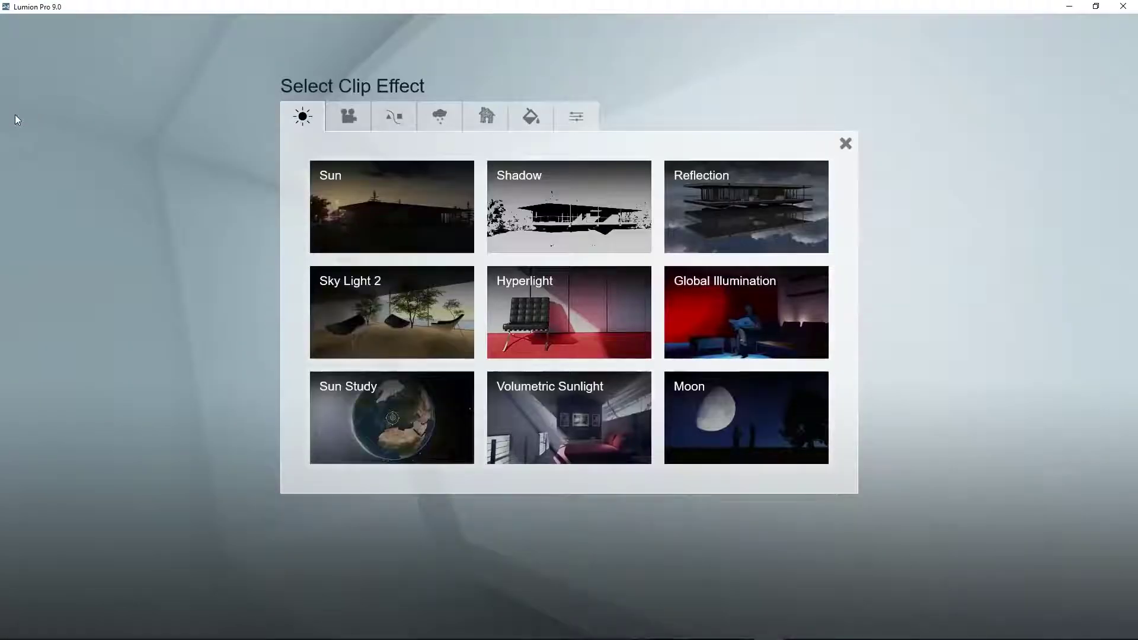
left_click(386, 121)
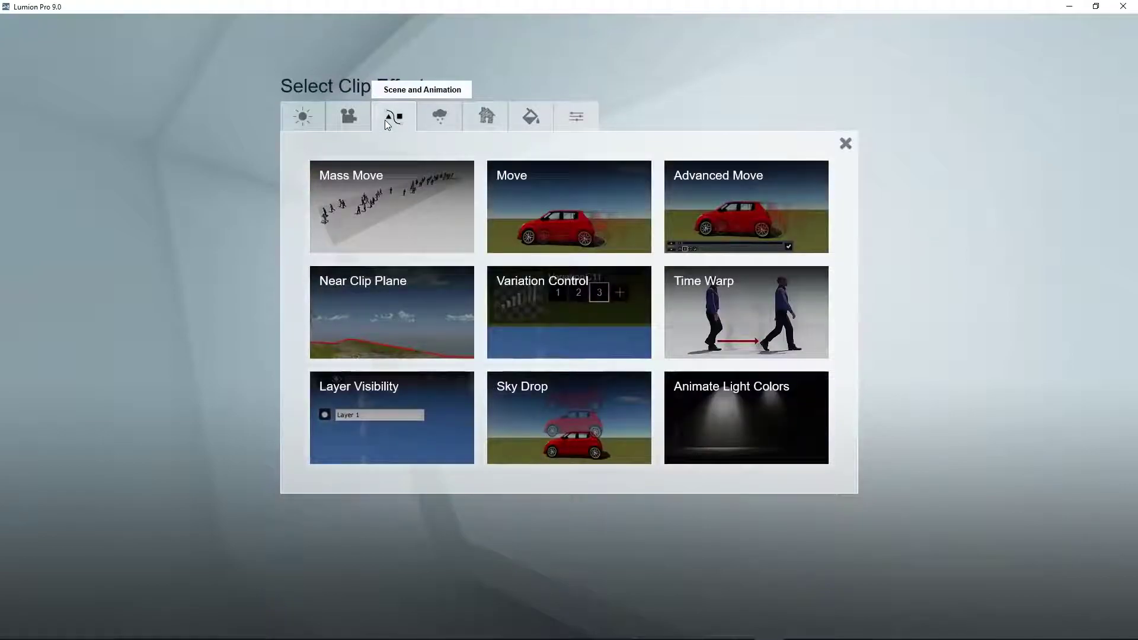
left_click(551, 207)
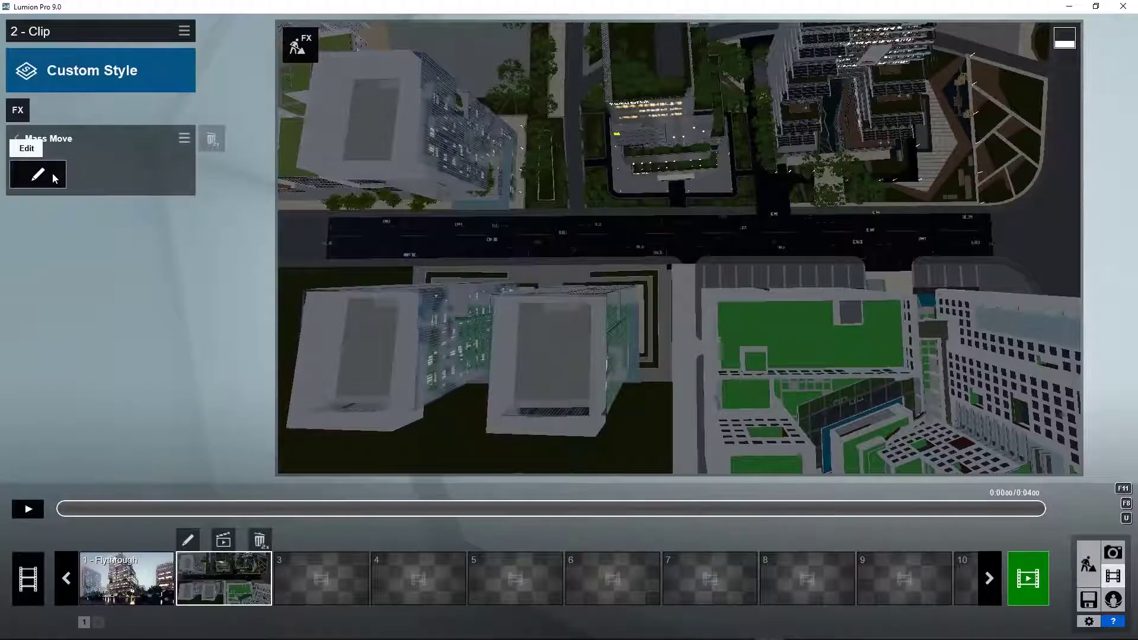
left_click(52, 173)
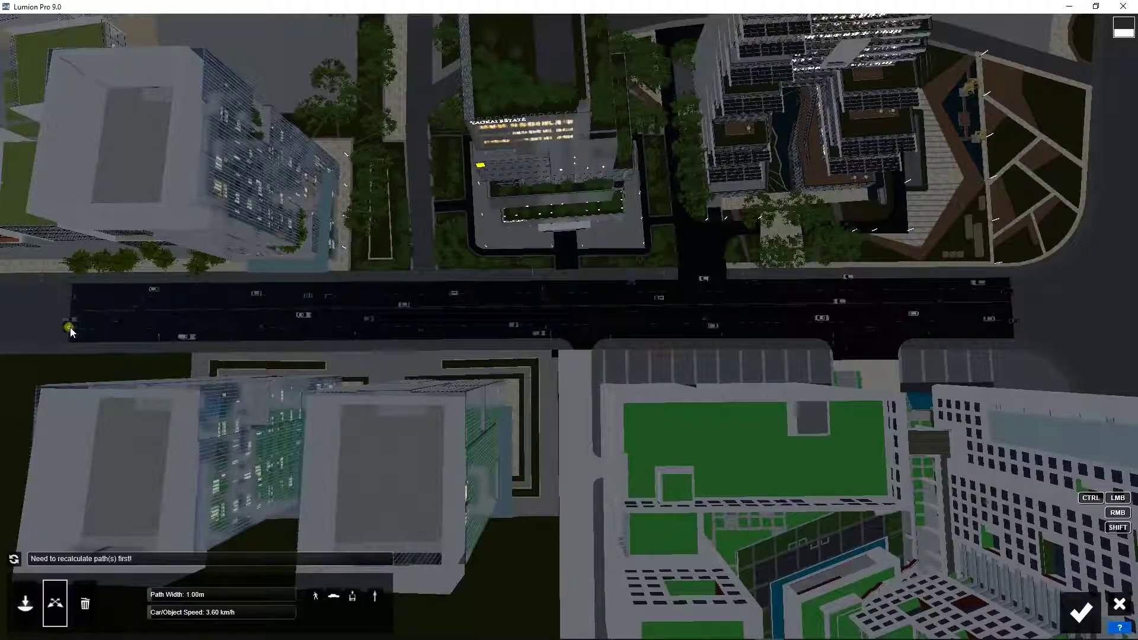
left_click_drag(175, 333, 1013, 319)
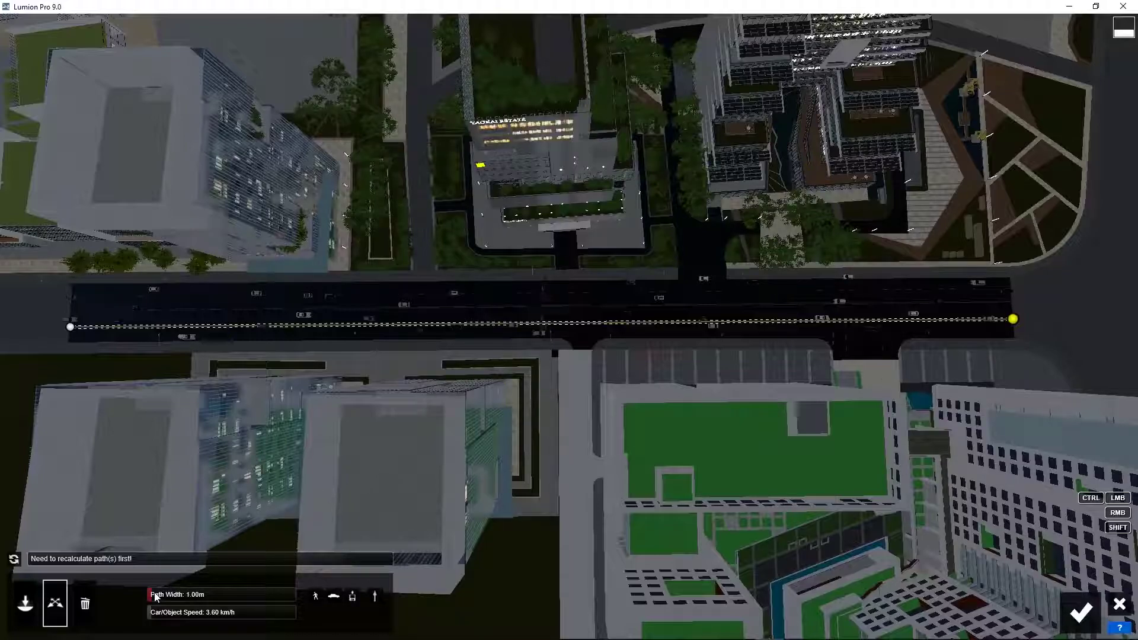
left_click_drag(156, 596, 230, 599)
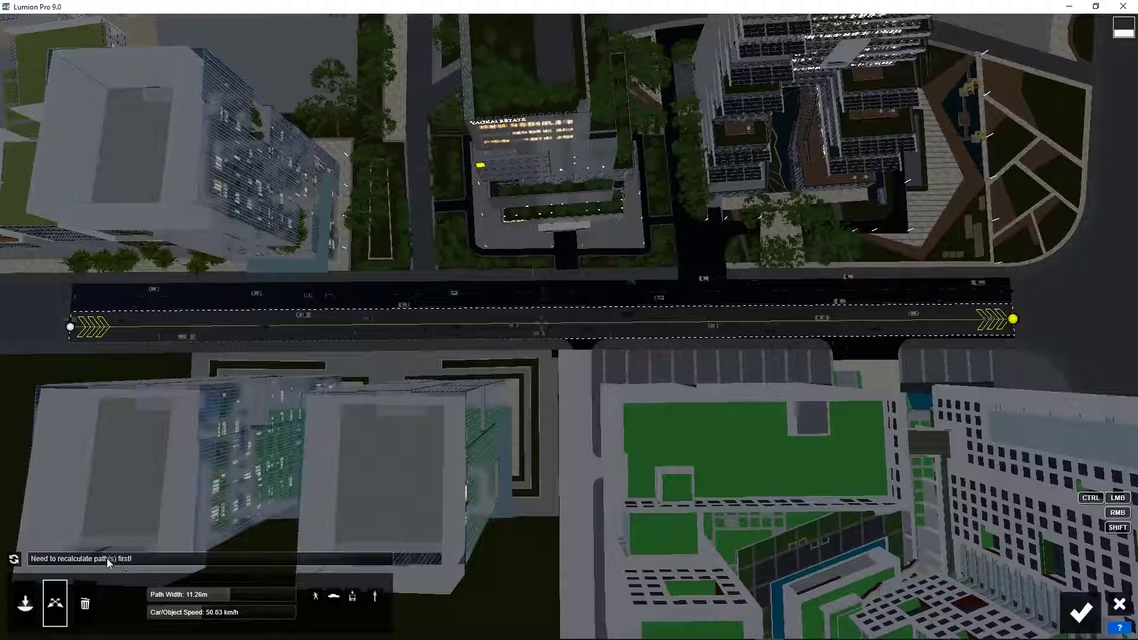
left_click(14, 559)
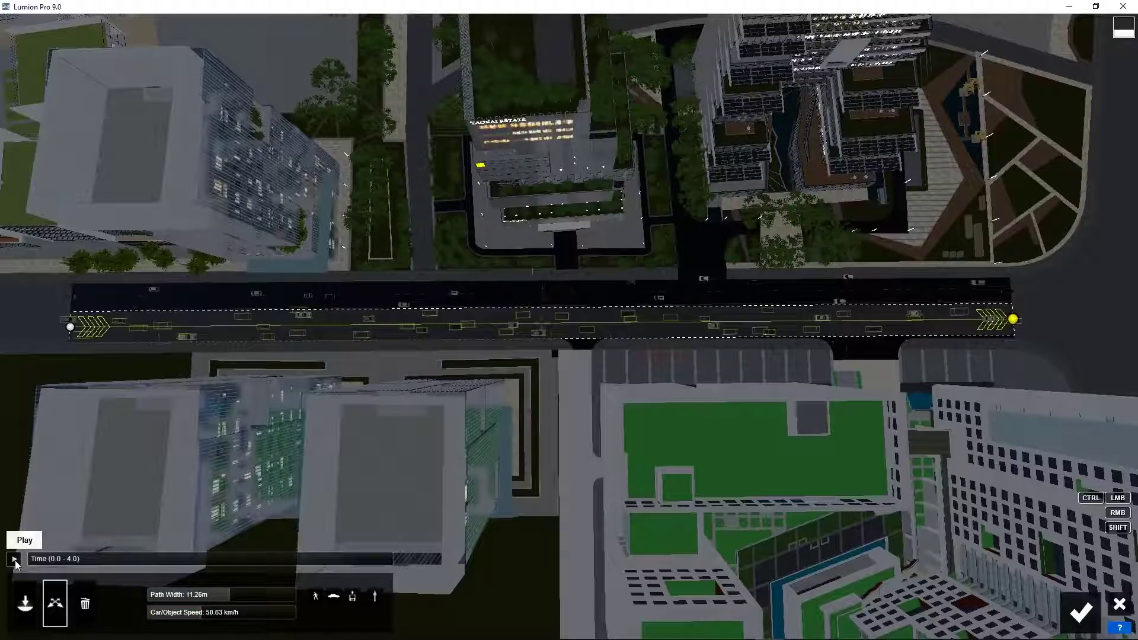
left_click(1078, 614)
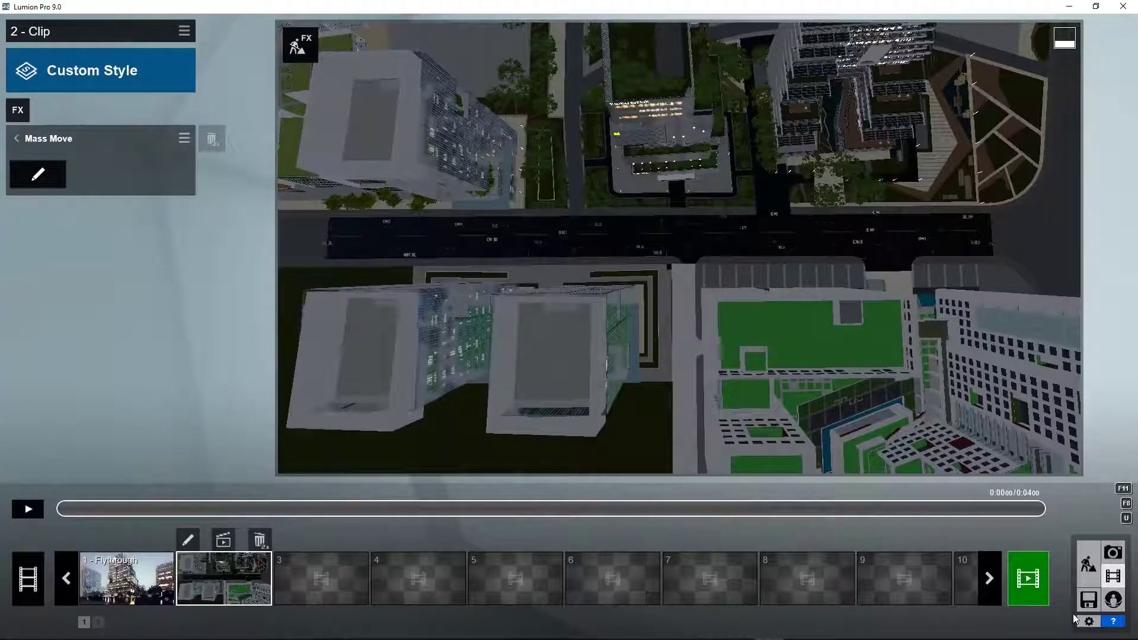
left_click(28, 510)
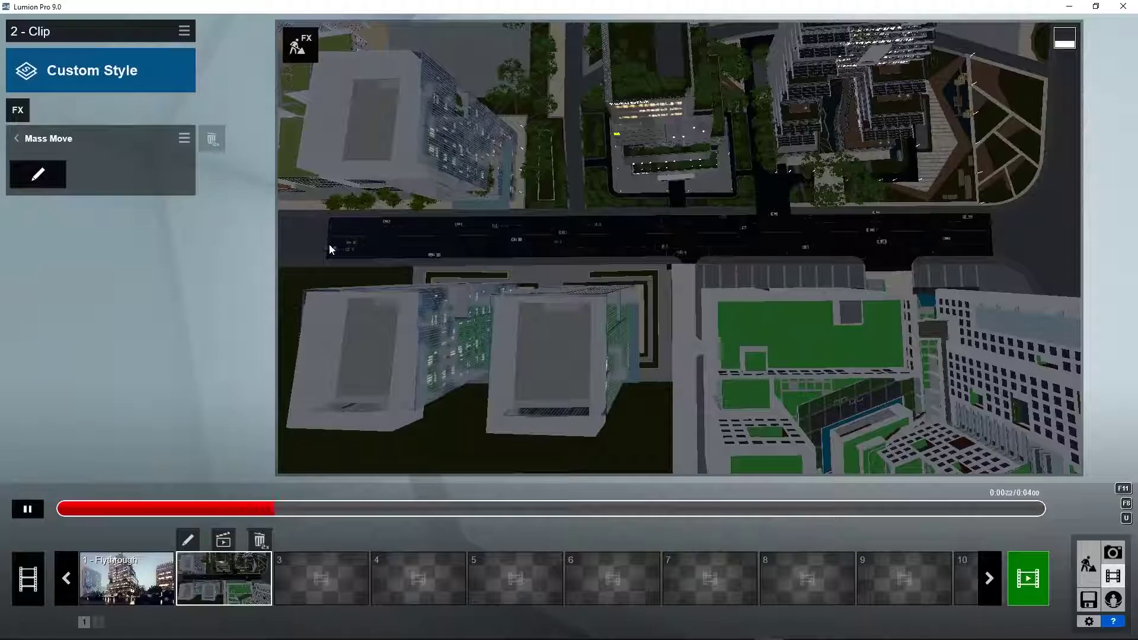
left_click(27, 509)
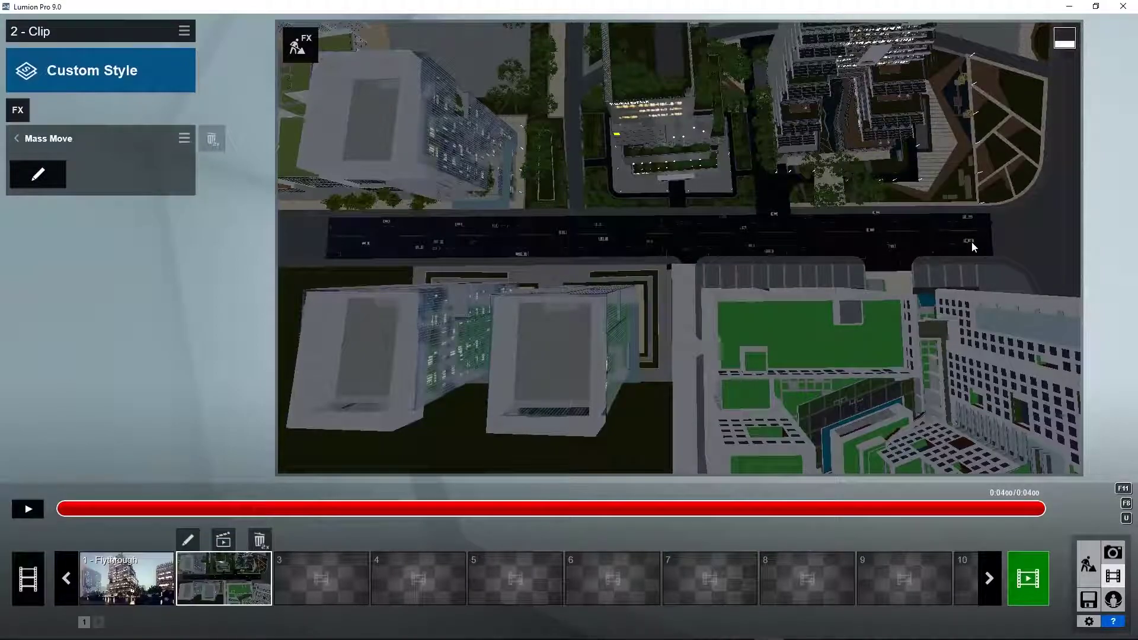
left_click(37, 175)
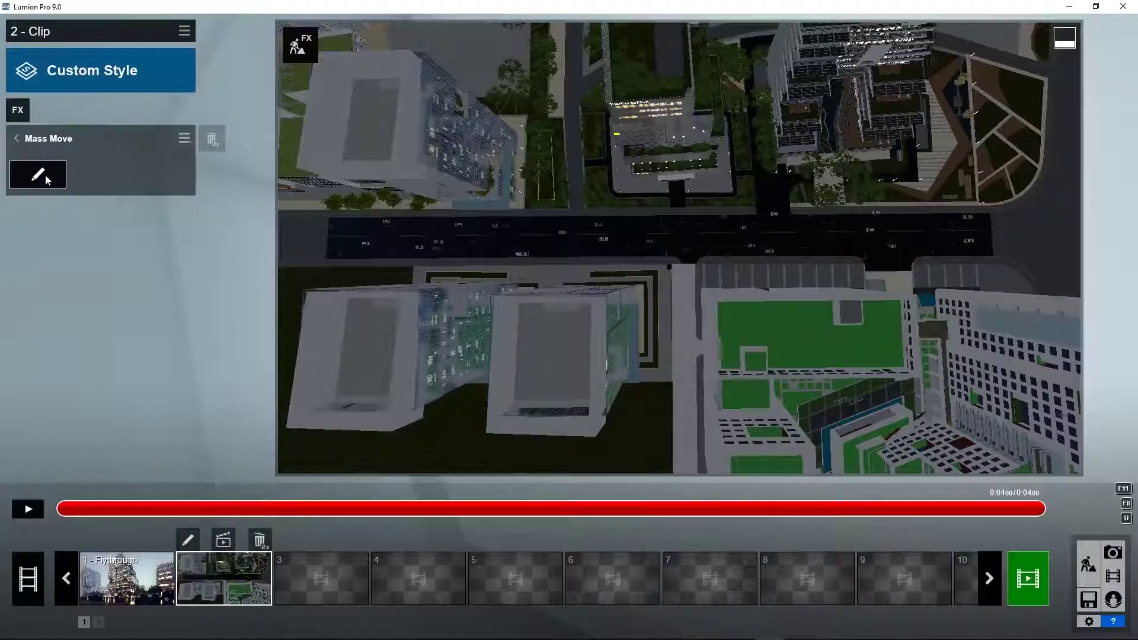
Step: Draw a new traffic path along the road, widen it to 9.16 m, recalculate and play it
left_click(25, 605)
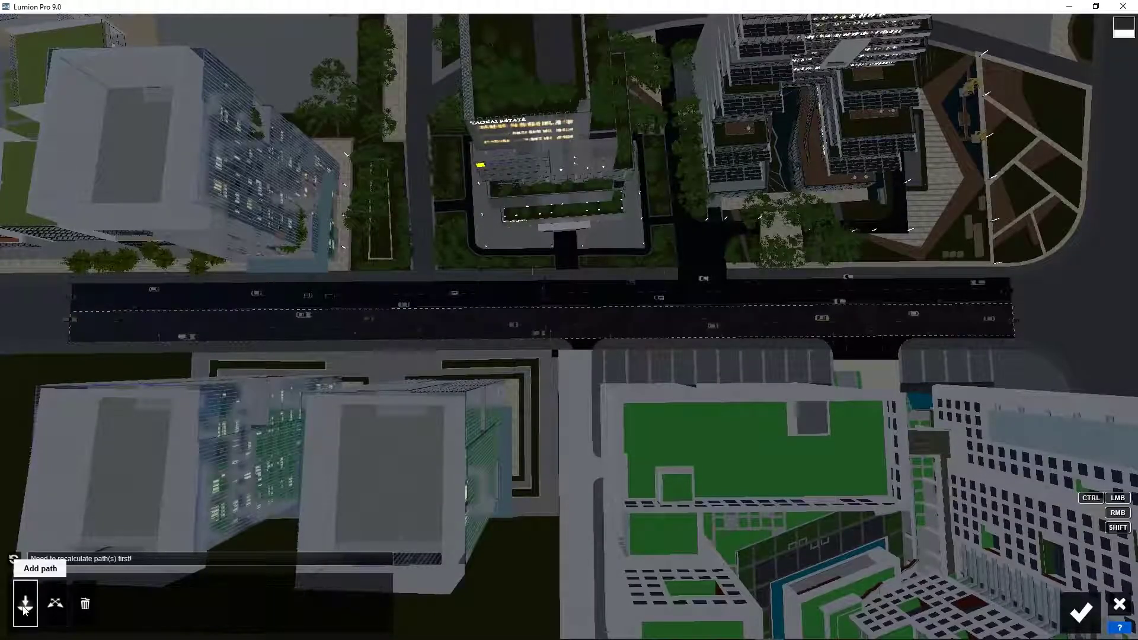
left_click(1010, 291)
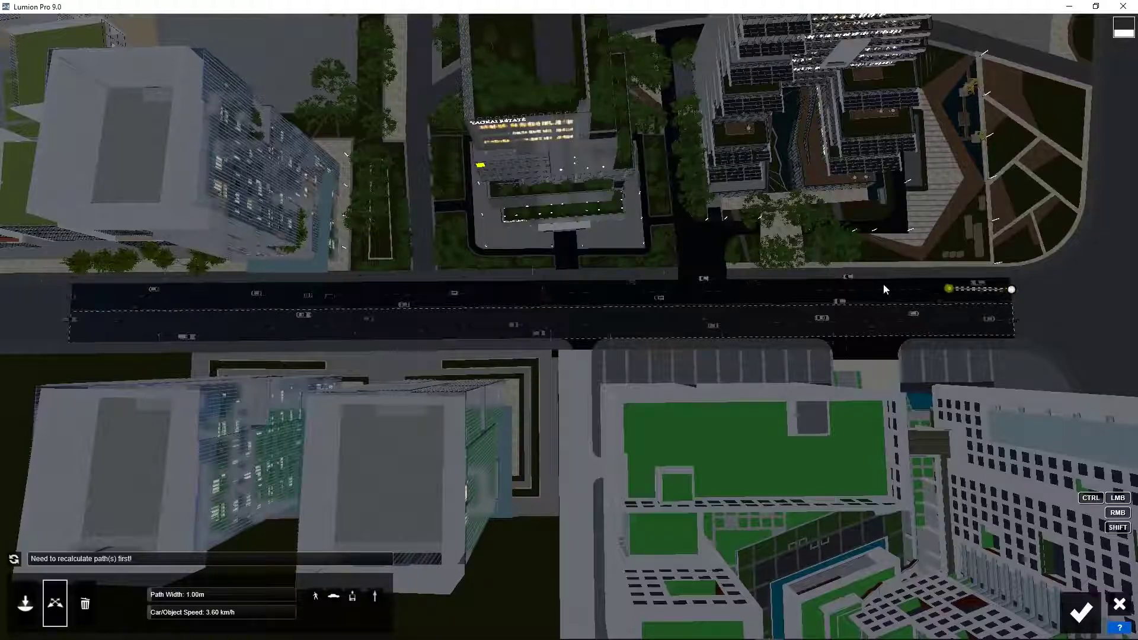
left_click_drag(883, 289, 68, 298)
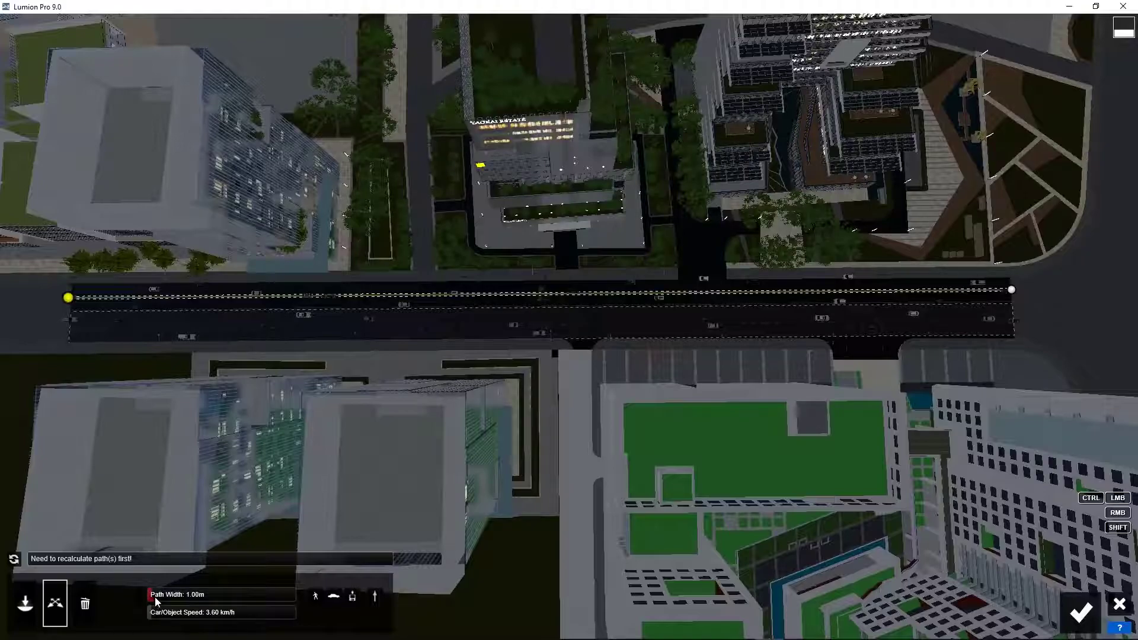
left_click_drag(155, 596, 215, 614)
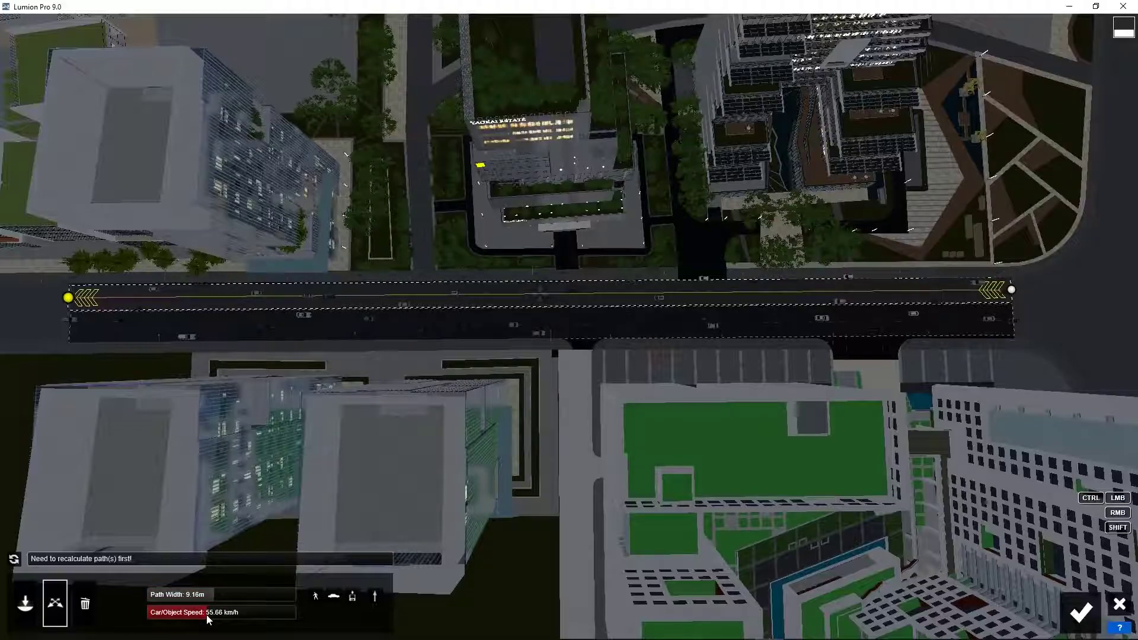
left_click(15, 560)
left_click(15, 560)
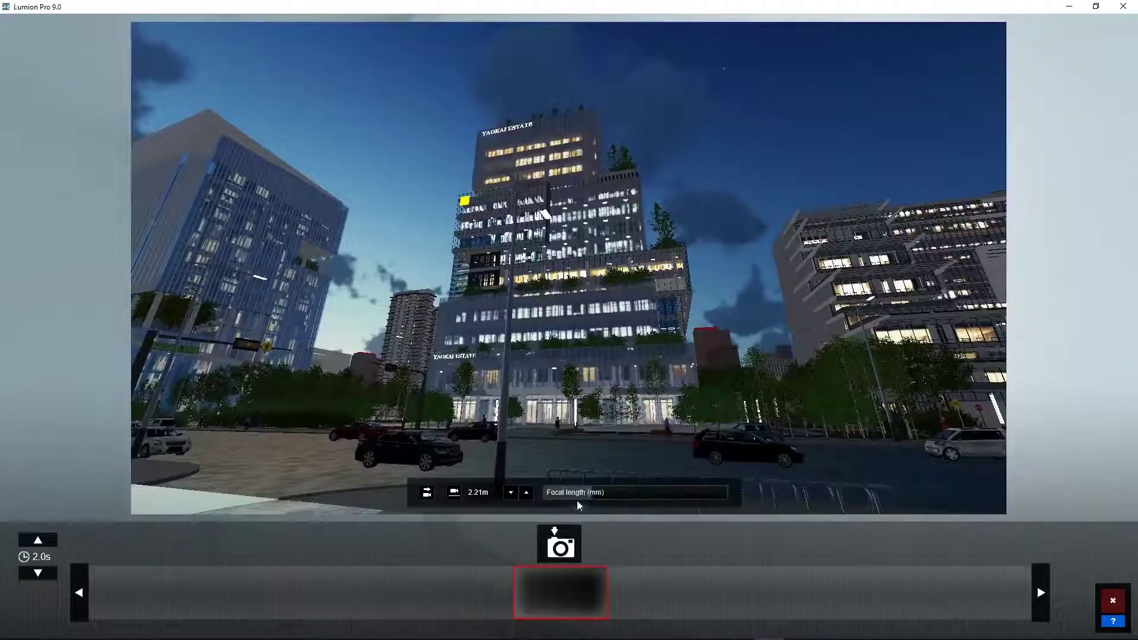
Step: Frame the tower at street level and save it as a 4 s clip with two keyframes
left_click_drag(587, 493, 601, 496)
right_click_drag(601, 495, 600, 424)
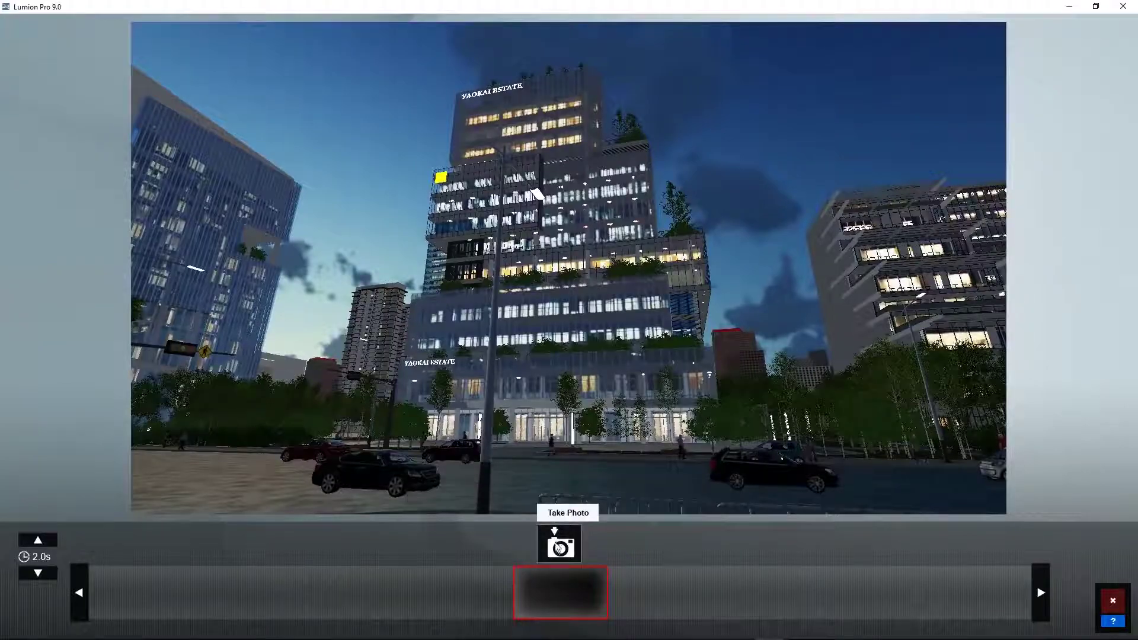
left_click(558, 550)
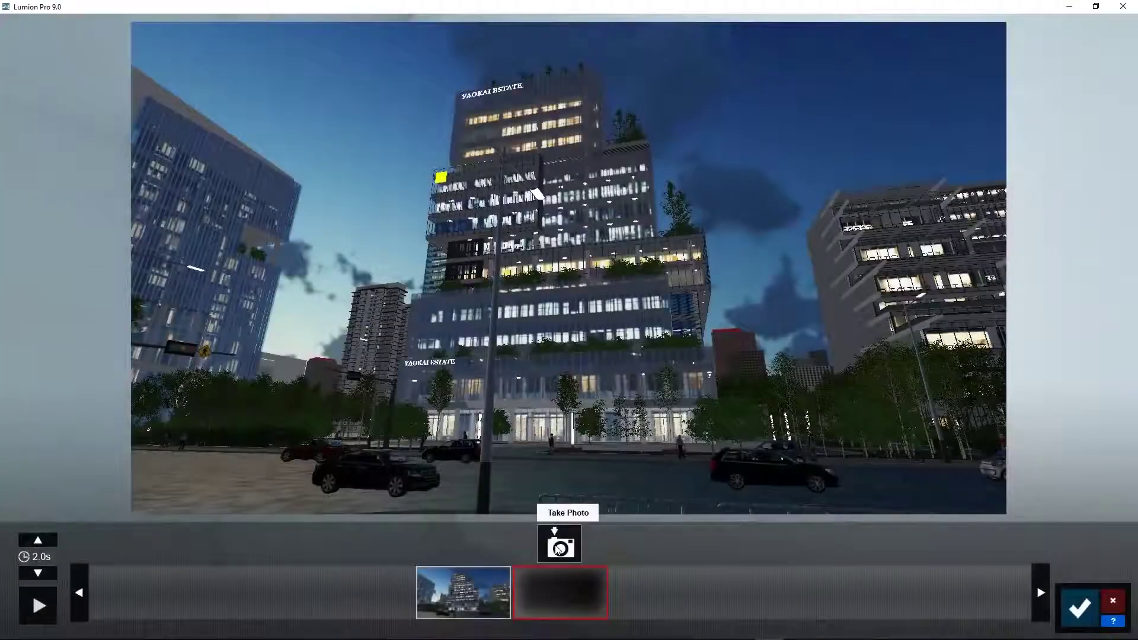
left_click(559, 548)
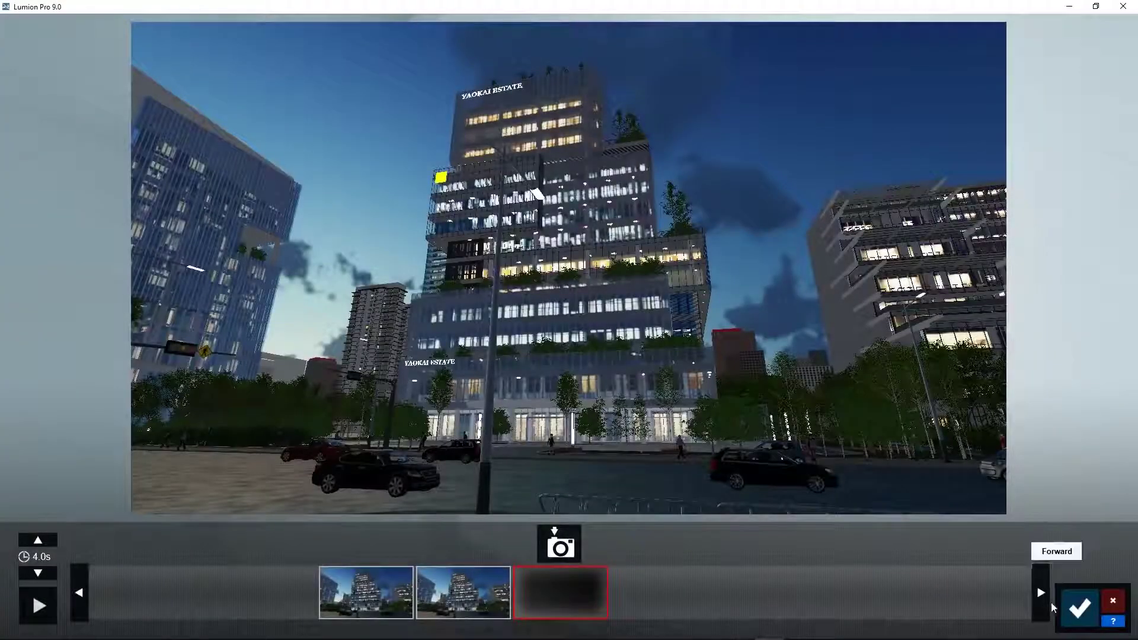
left_click(1076, 609)
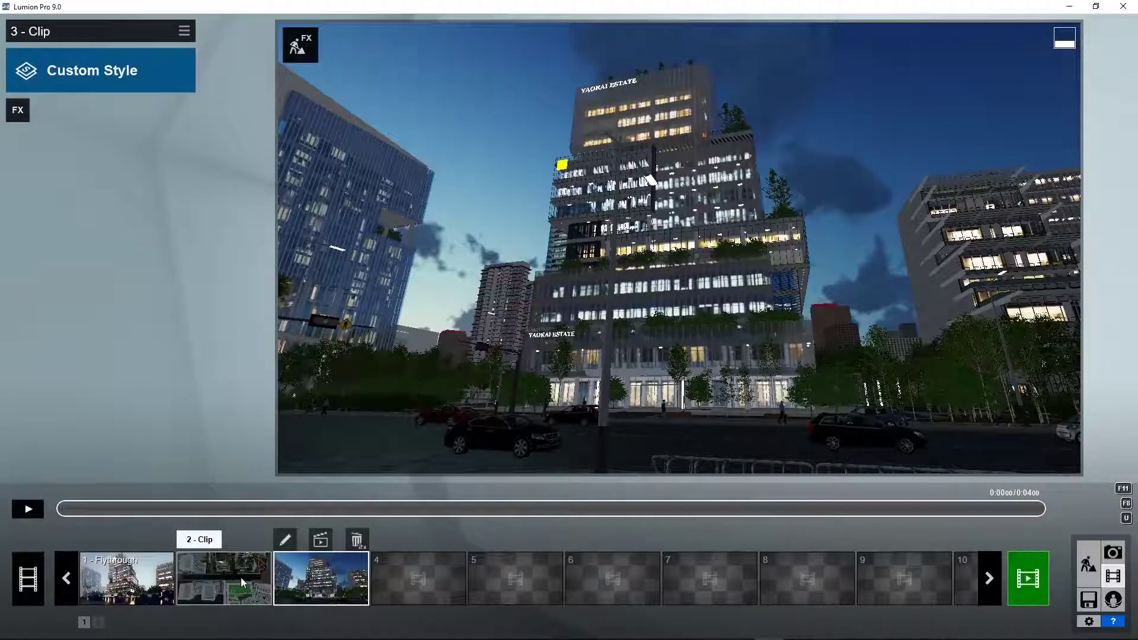
Step: Copy clip 2's Mass Move settings into a new Mass Move effect on clip 3 and preview it
left_click(222, 573)
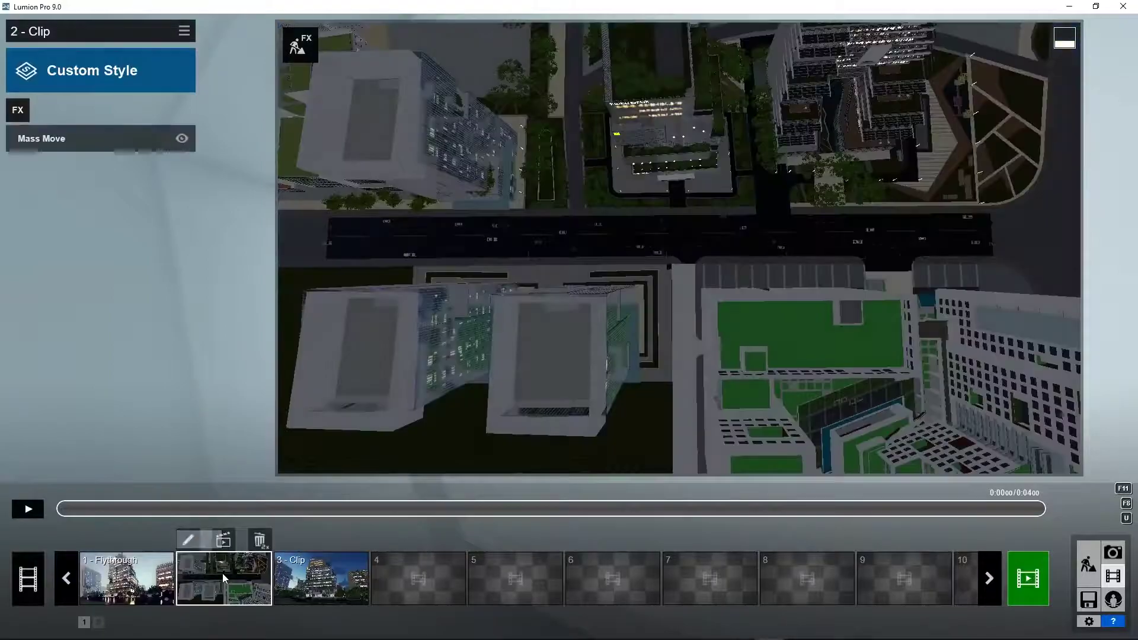
left_click(185, 139)
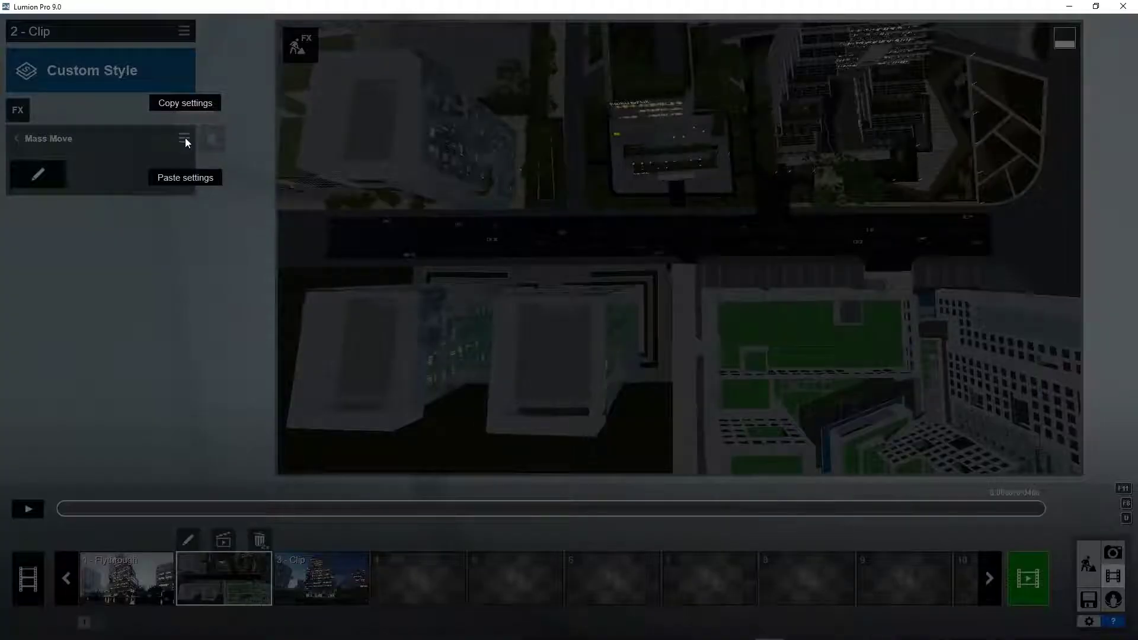
left_click(188, 104)
left_click(323, 584)
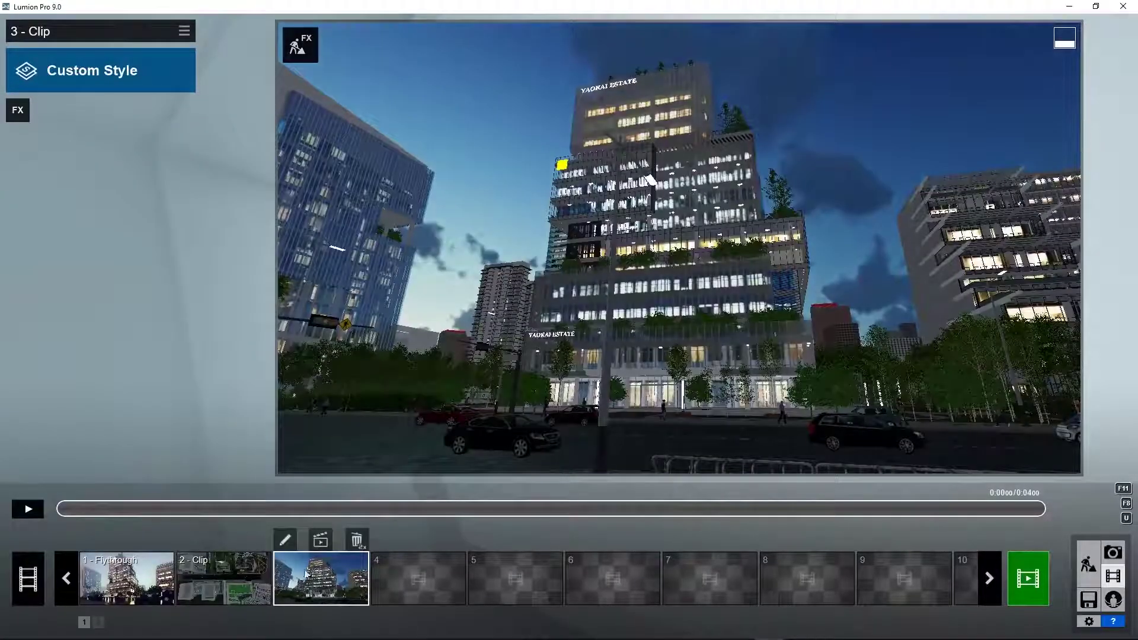
left_click(18, 111)
left_click(345, 187)
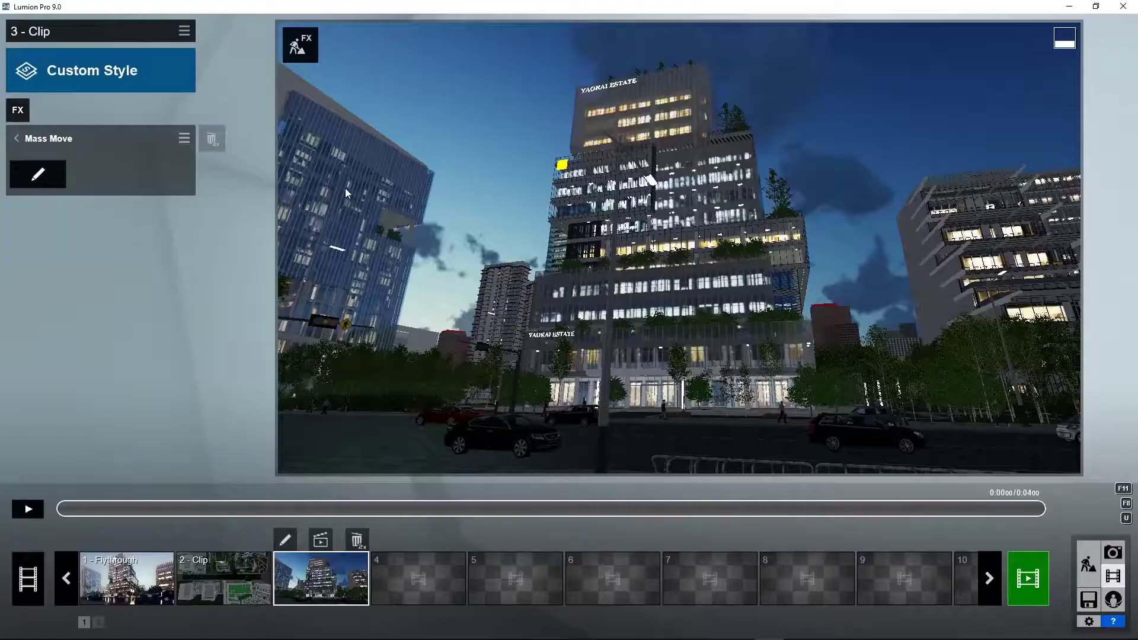
left_click(185, 139)
left_click(178, 177)
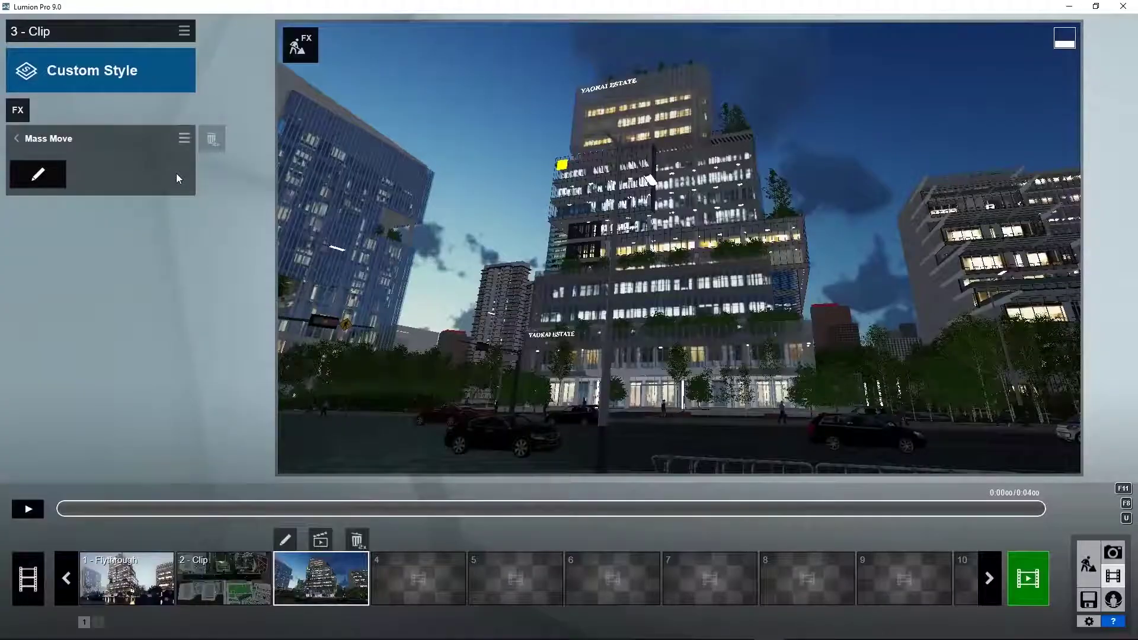
left_click(28, 509)
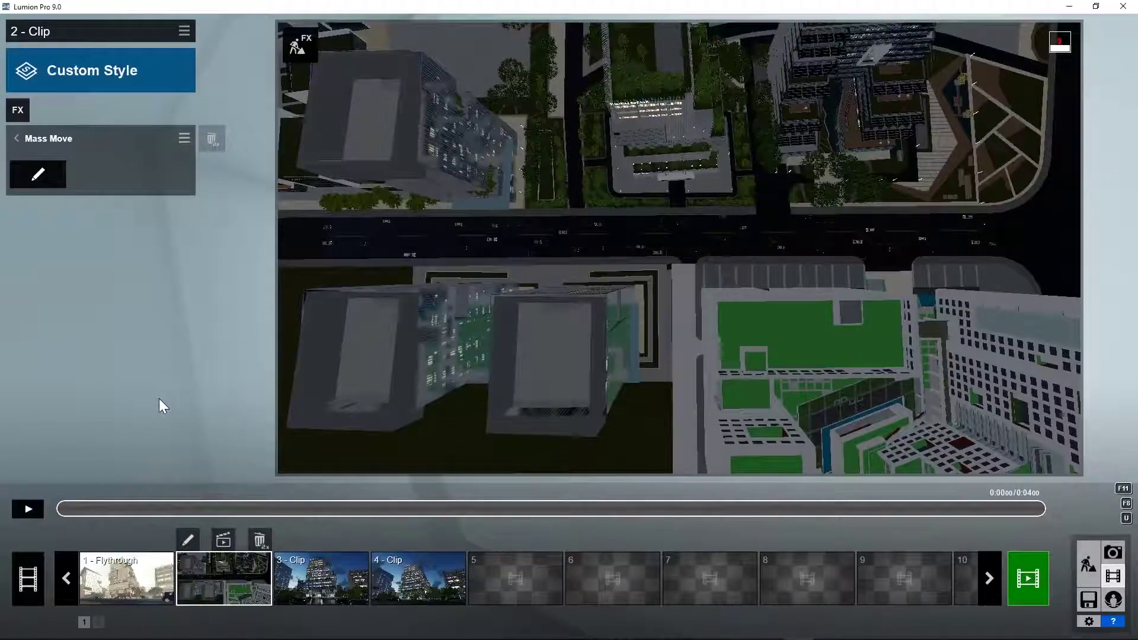
Step: Delete the upper path, centre the remaining one, widen it to 20 m, make it two-way, recalculate and play
left_click(35, 175)
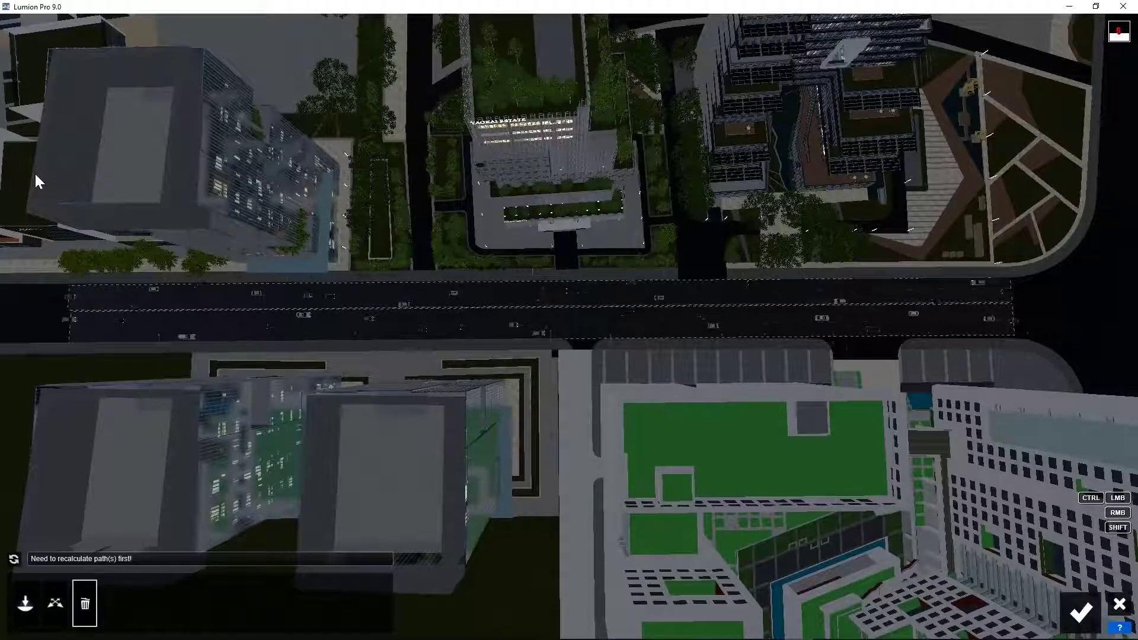
left_click(94, 294)
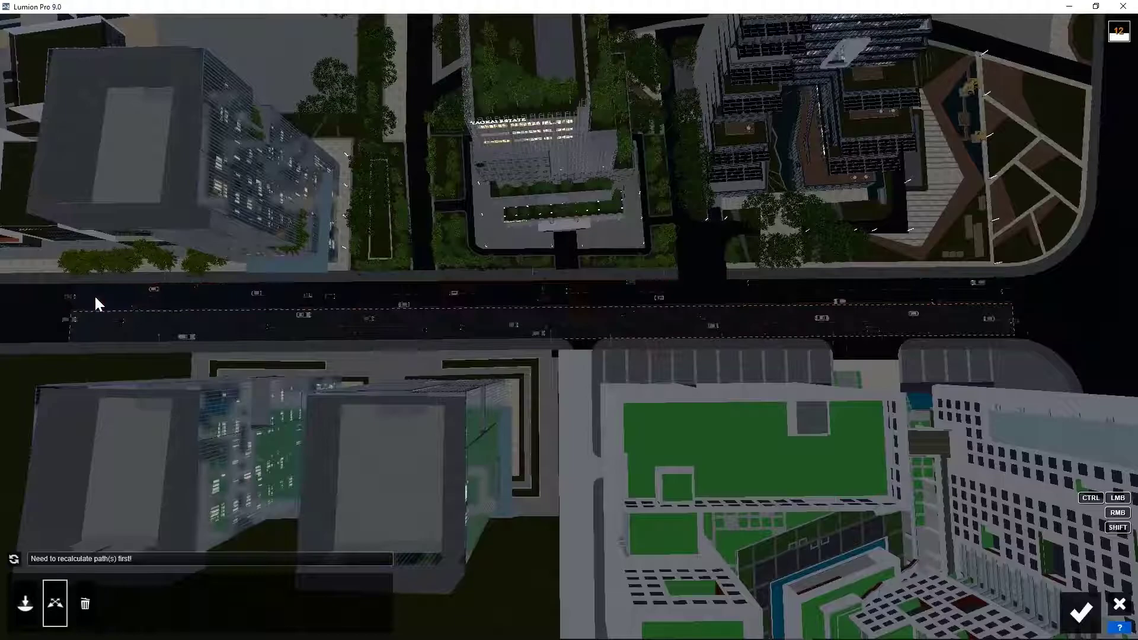
left_click(128, 329)
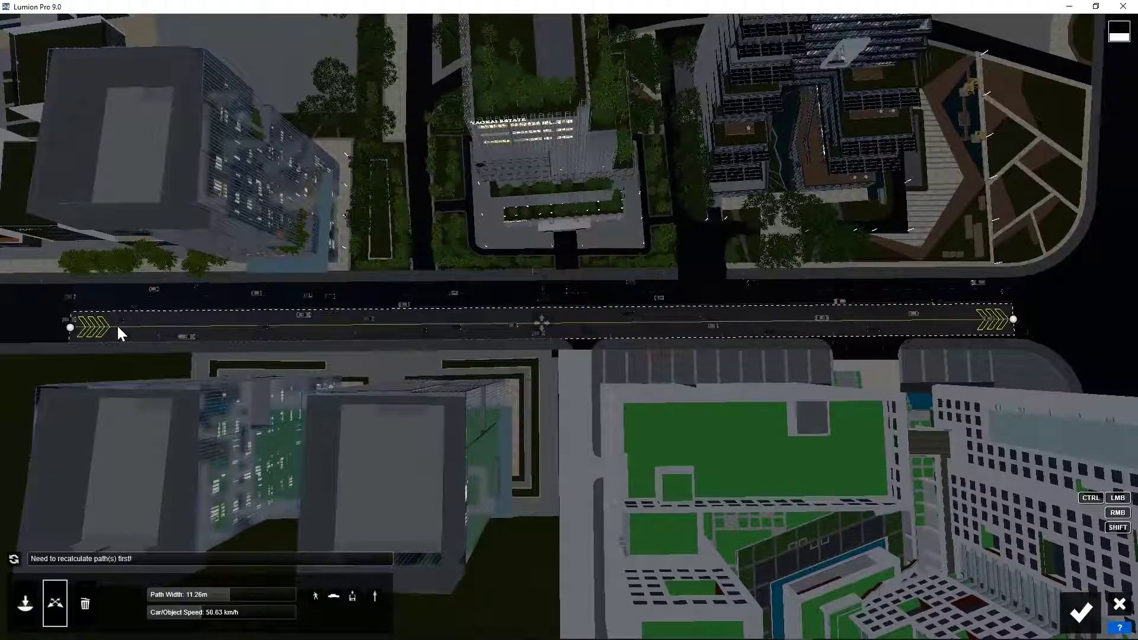
left_click_drag(70, 327, 69, 311)
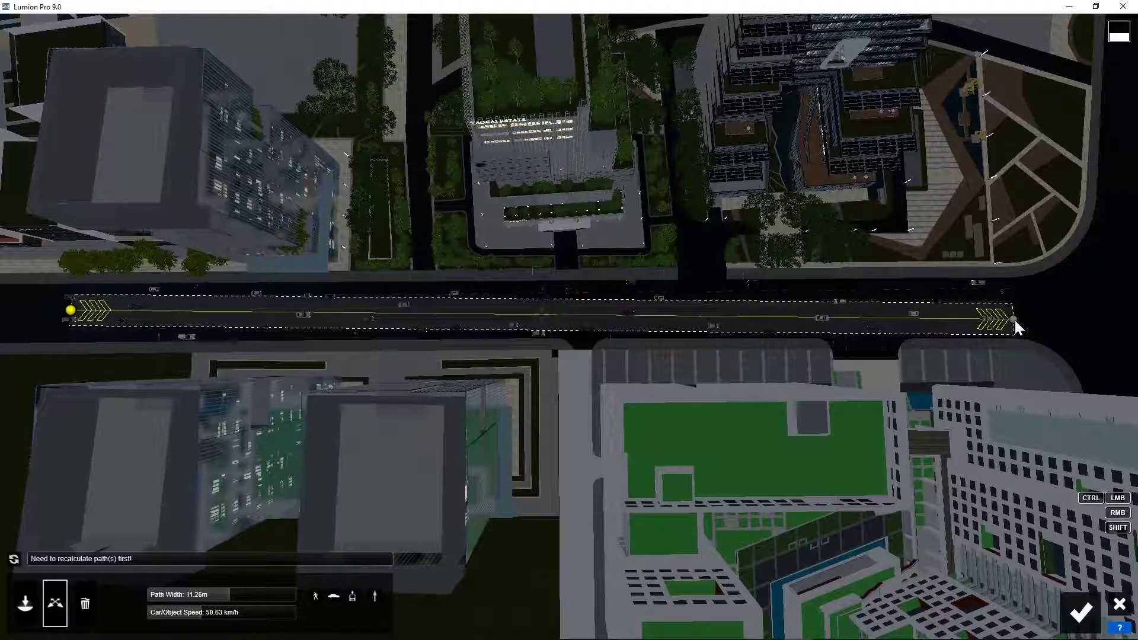
left_click_drag(1014, 320, 1019, 303)
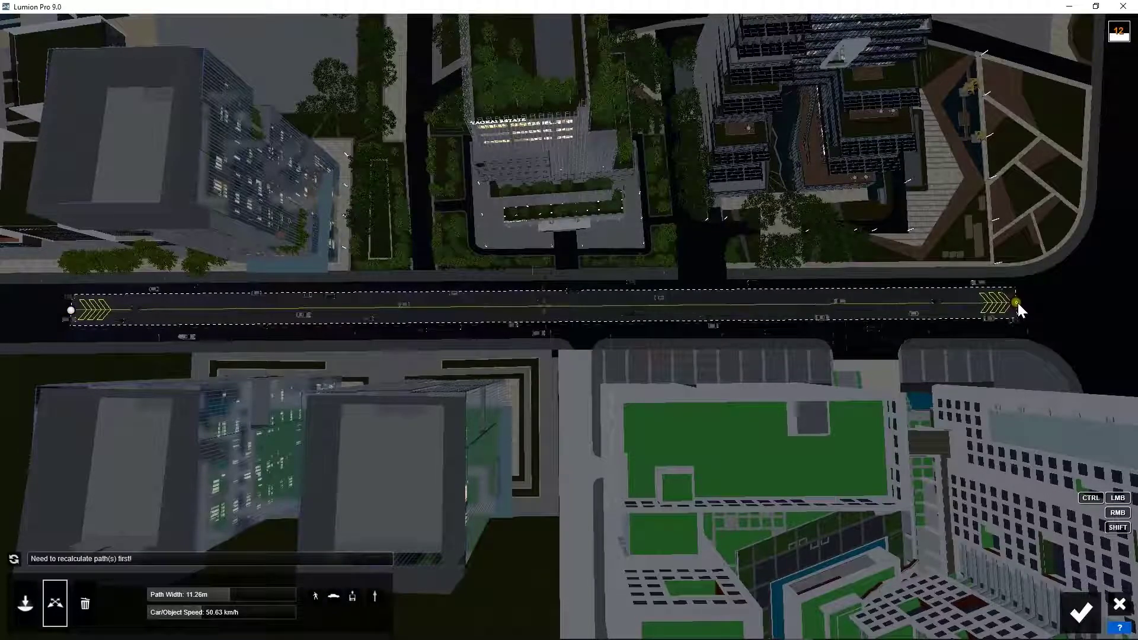
left_click_drag(228, 596, 308, 585)
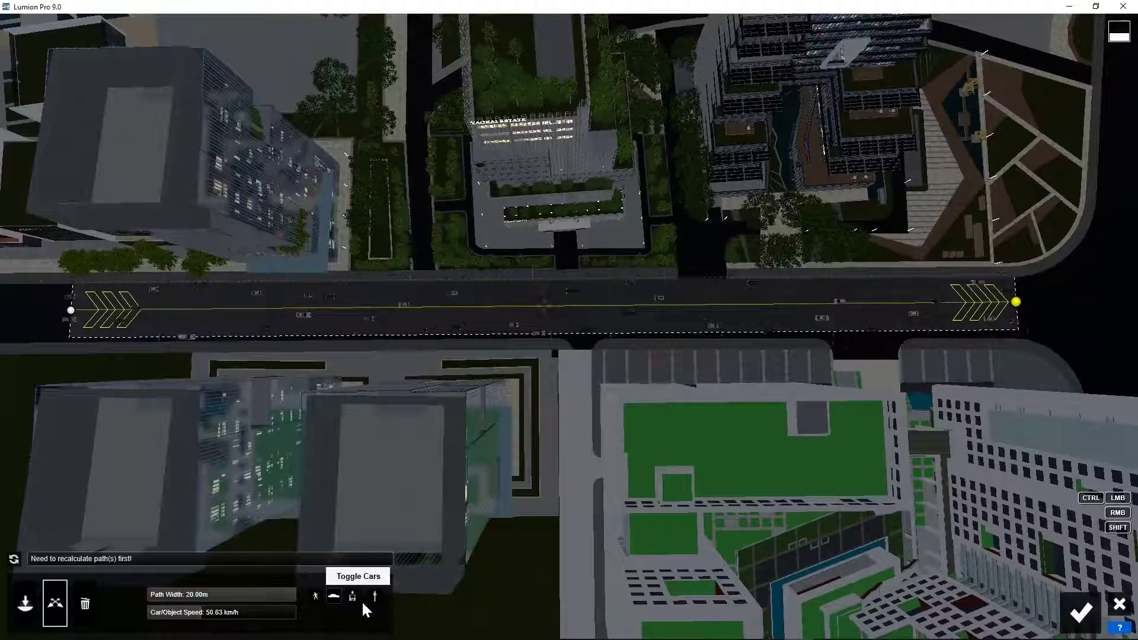
left_click(371, 598)
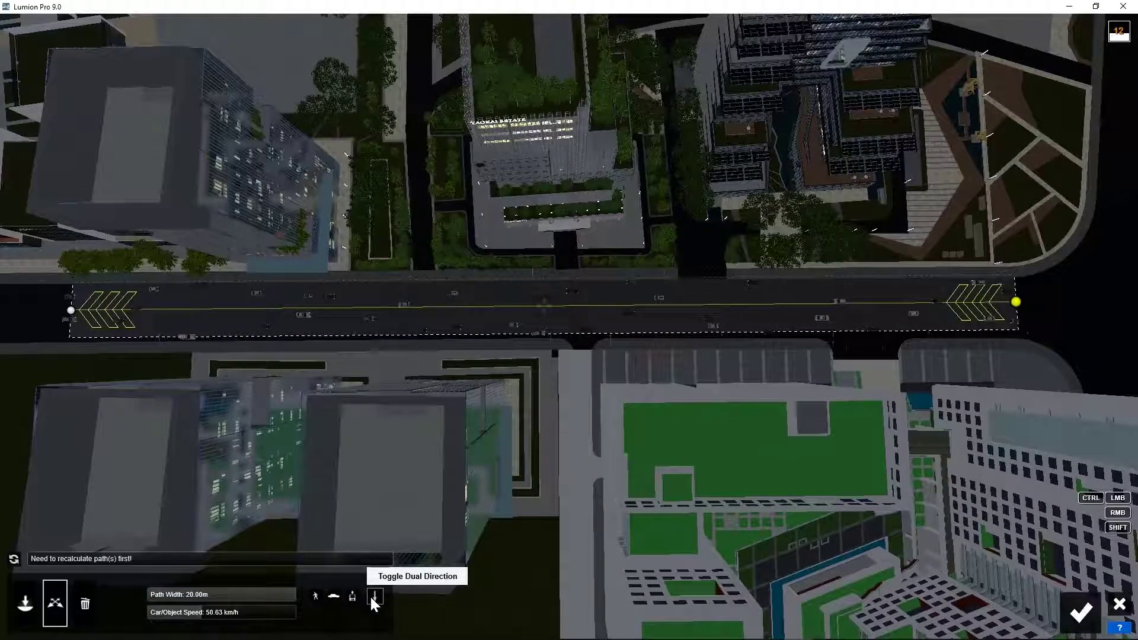
left_click(373, 597)
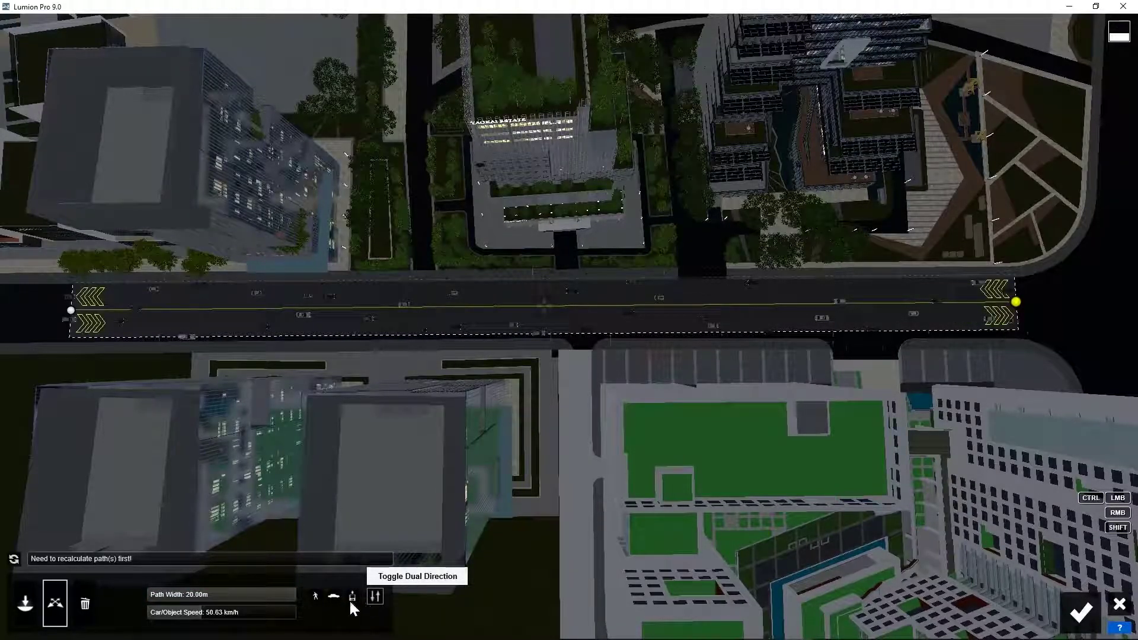
left_click(13, 559)
left_click(14, 561)
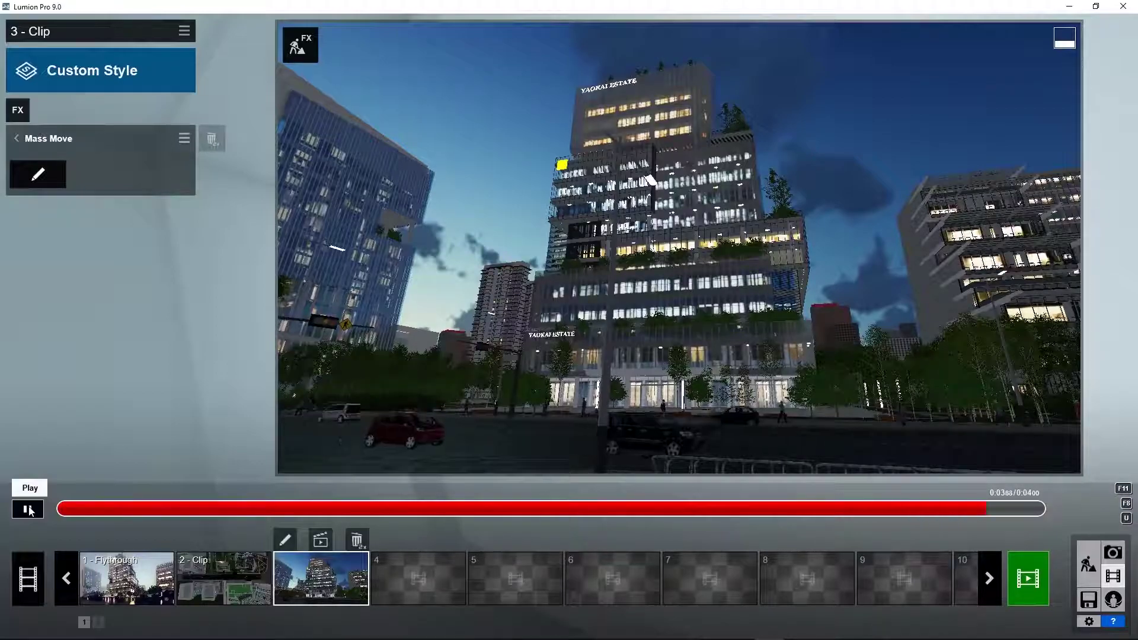
Step: Reopen the street clip's Mass Move editor and box-select the 26 cars on the road
left_click(38, 175)
left_click_drag(33, 272, 1060, 348, "ctrl")
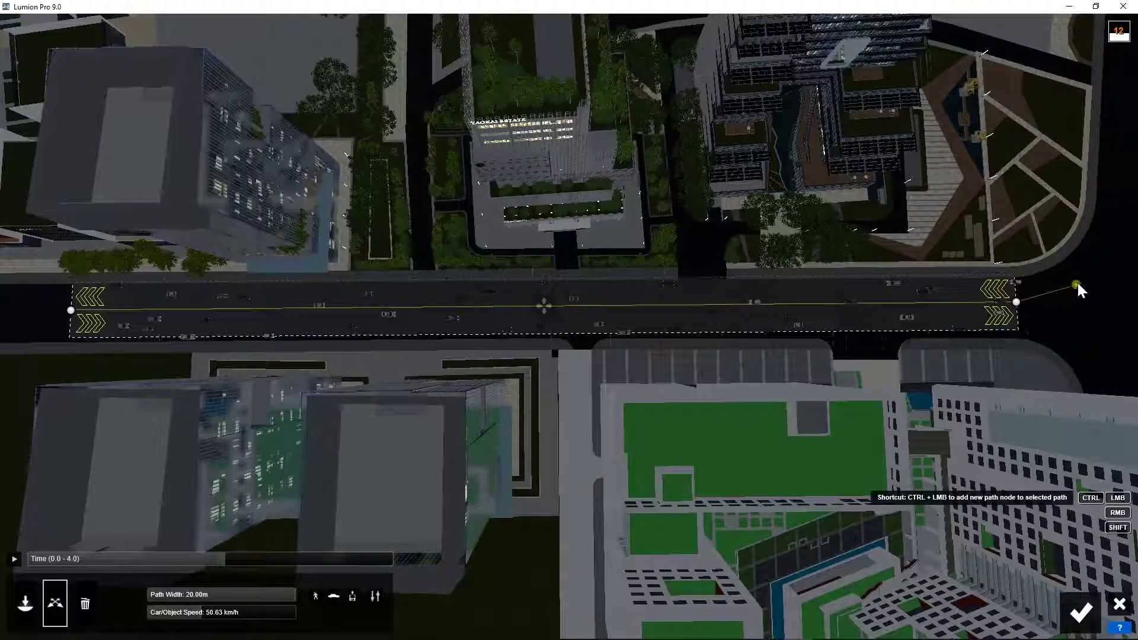
Step: Add three path nodes around the right corner up the side road, then recalculate and play
left_click(1077, 284, "ctrl")
left_click(1130, 221, "ctrl")
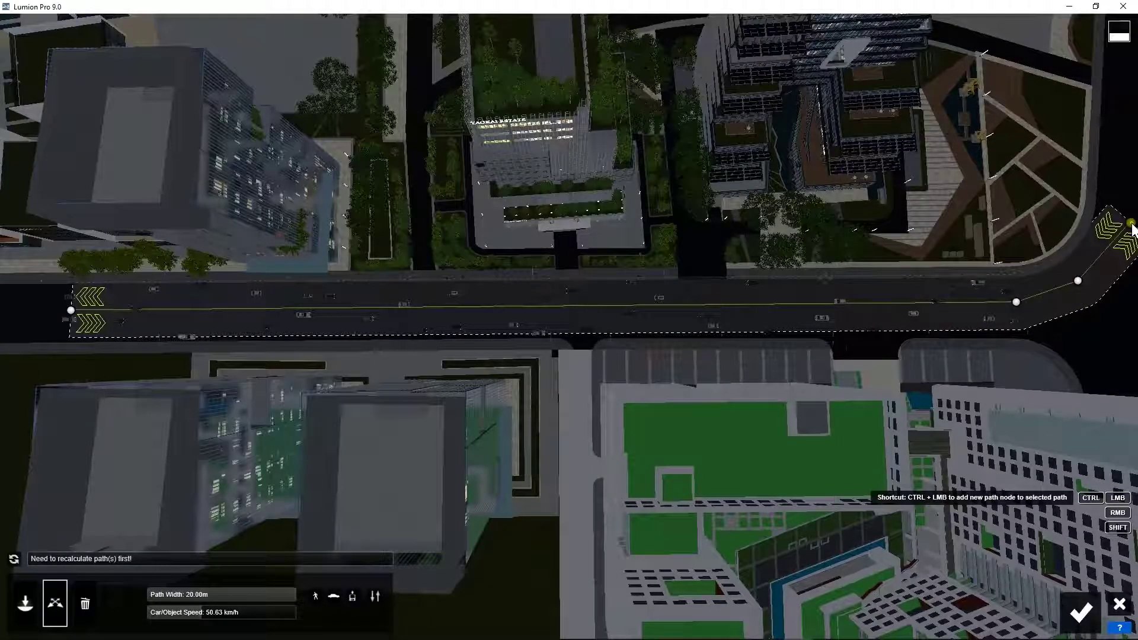
left_click(1134, 129, "ctrl")
left_click(15, 559)
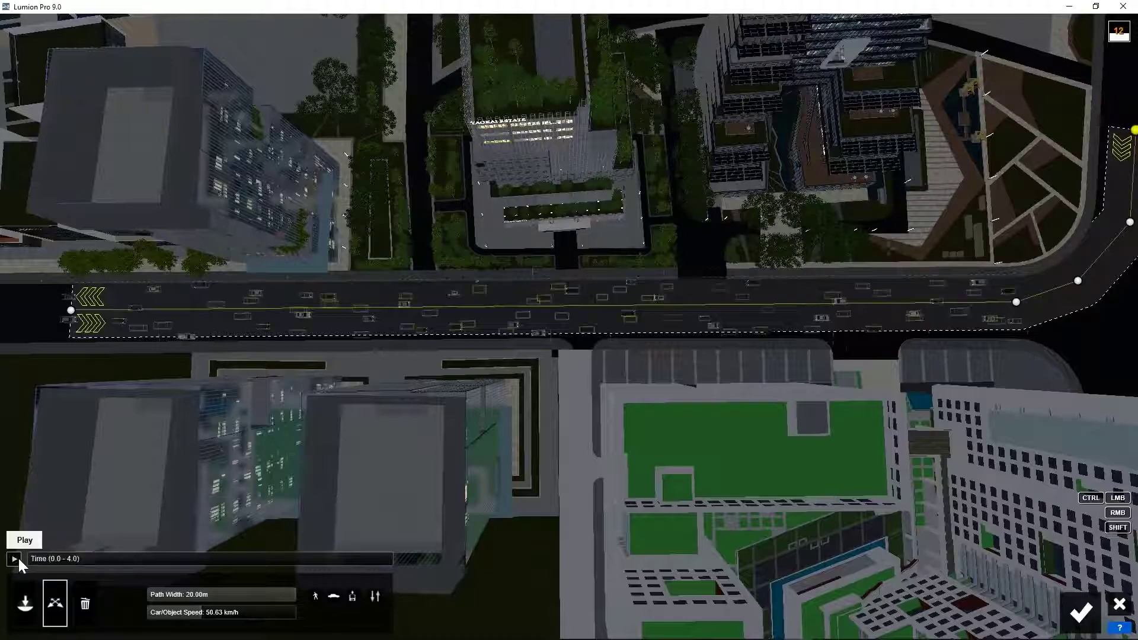
left_click(15, 559)
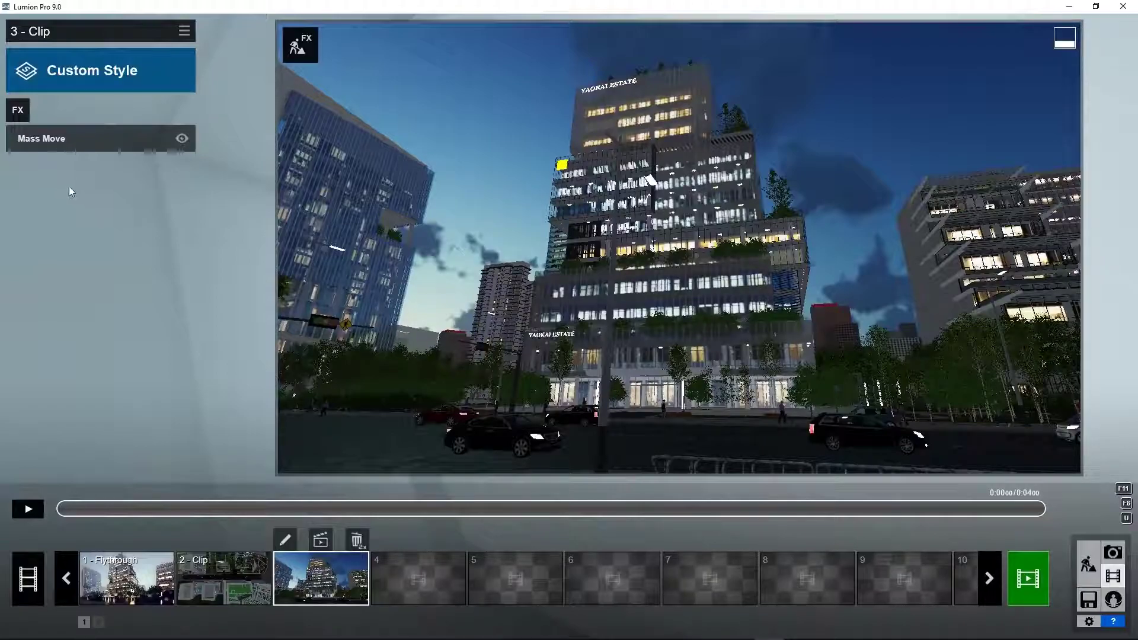
Step: Add a Move effect to clip 3 and drag a pedestrian's end point about 10 m along the sidewalk
left_click(18, 111)
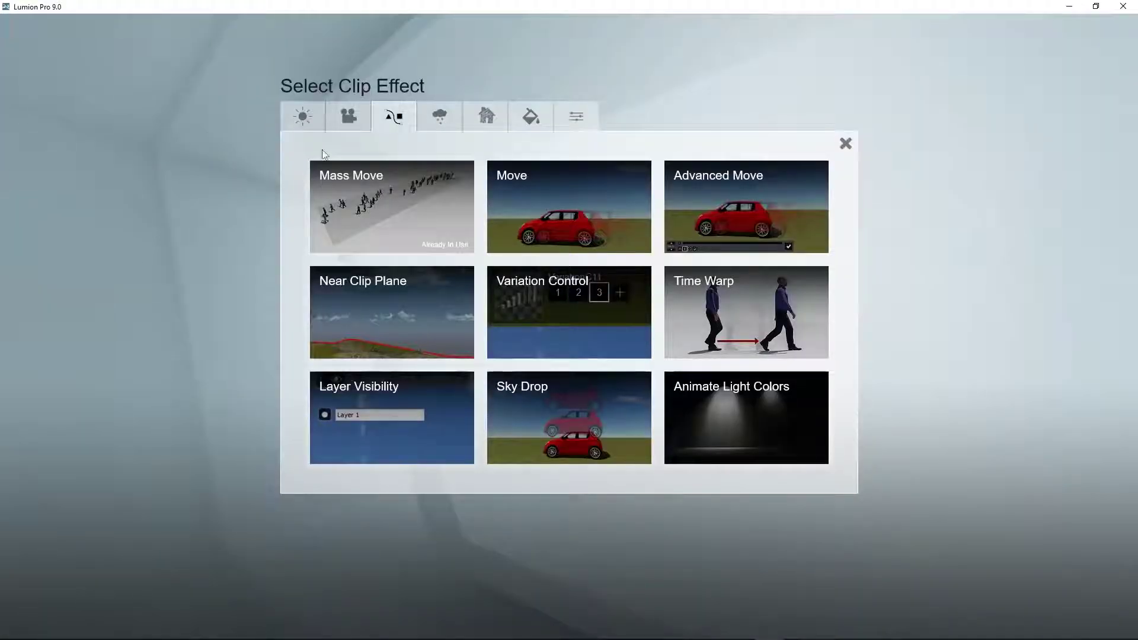
left_click(558, 202)
left_click(38, 174)
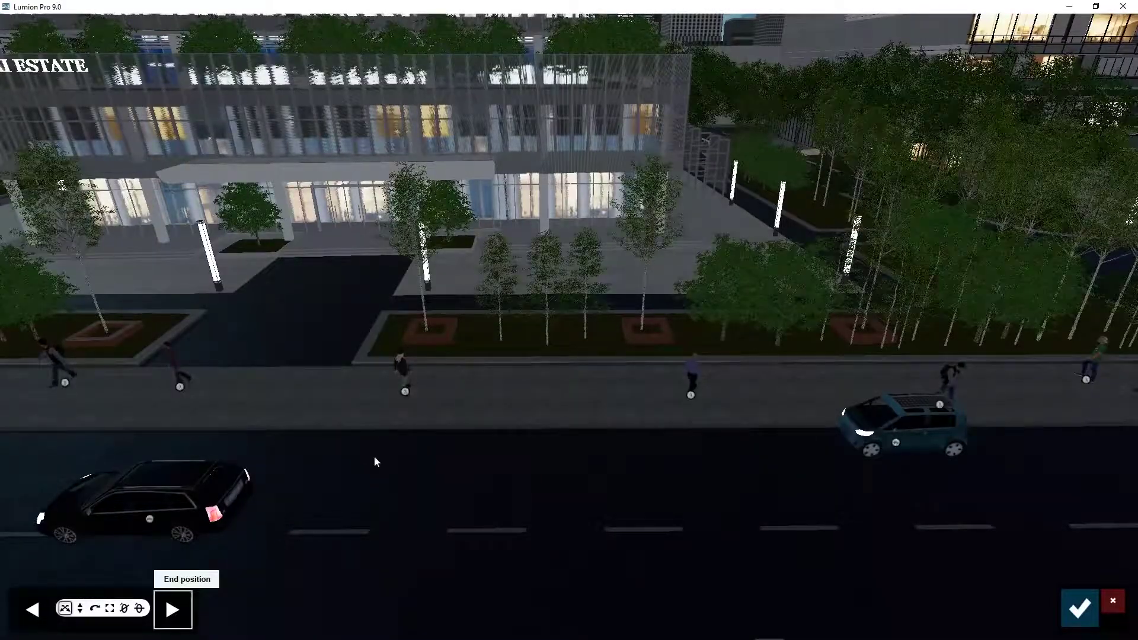
mouse_move(408, 393)
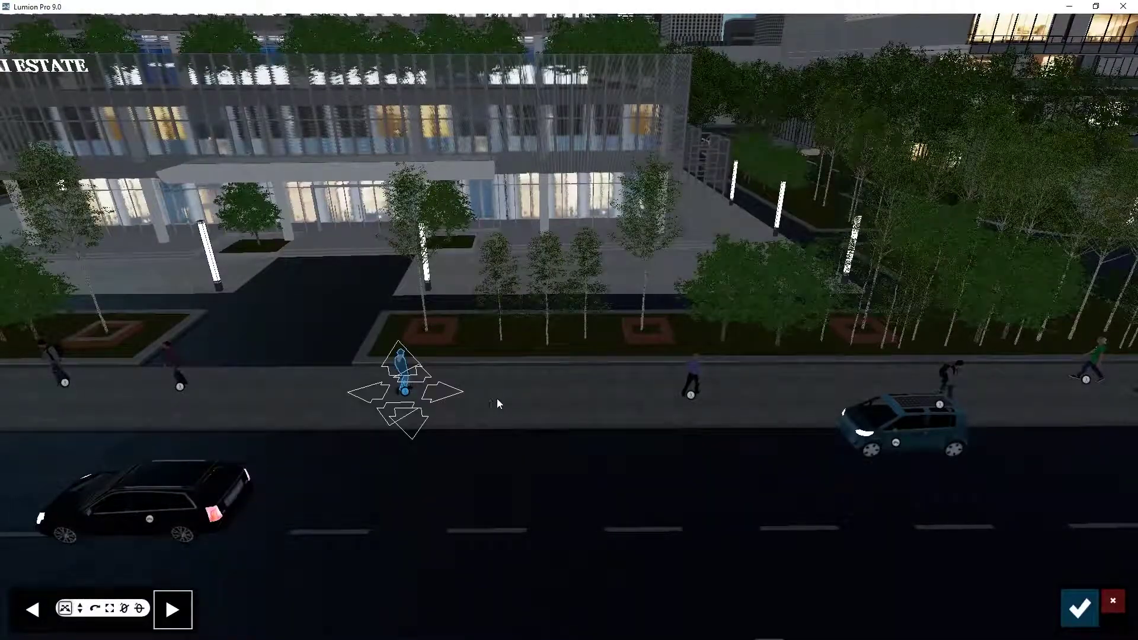
left_click_drag(409, 397, 769, 411)
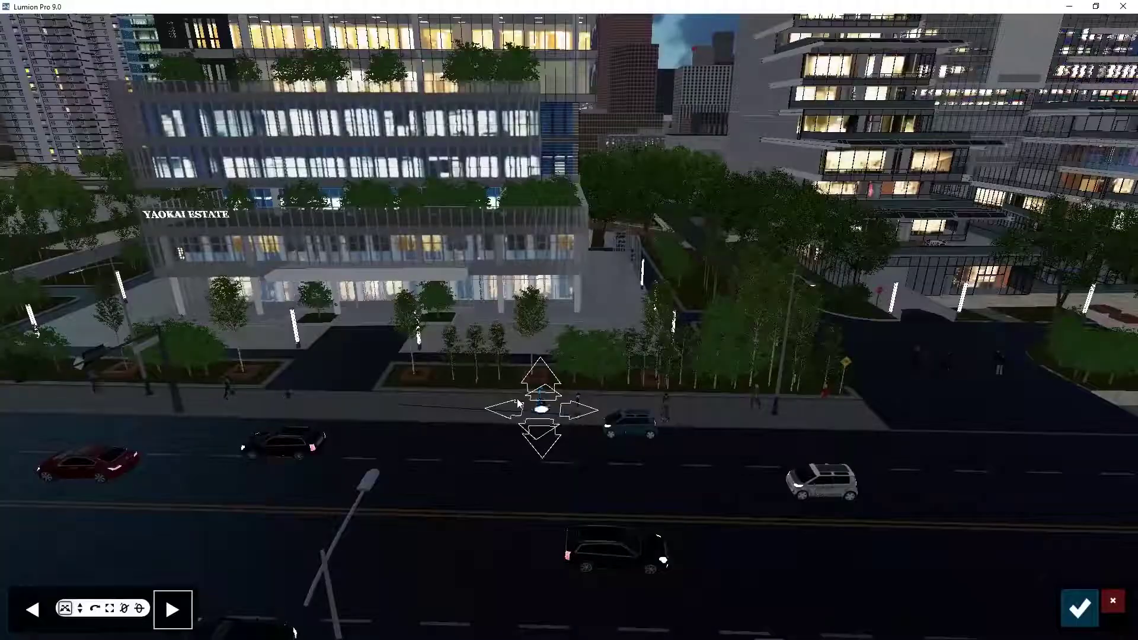
Step: Adjust the sidewalk pedestrians' Move routes (about 5.90 m and 10.44 m) and confirm the edits
left_click_drag(541, 404, 365, 393)
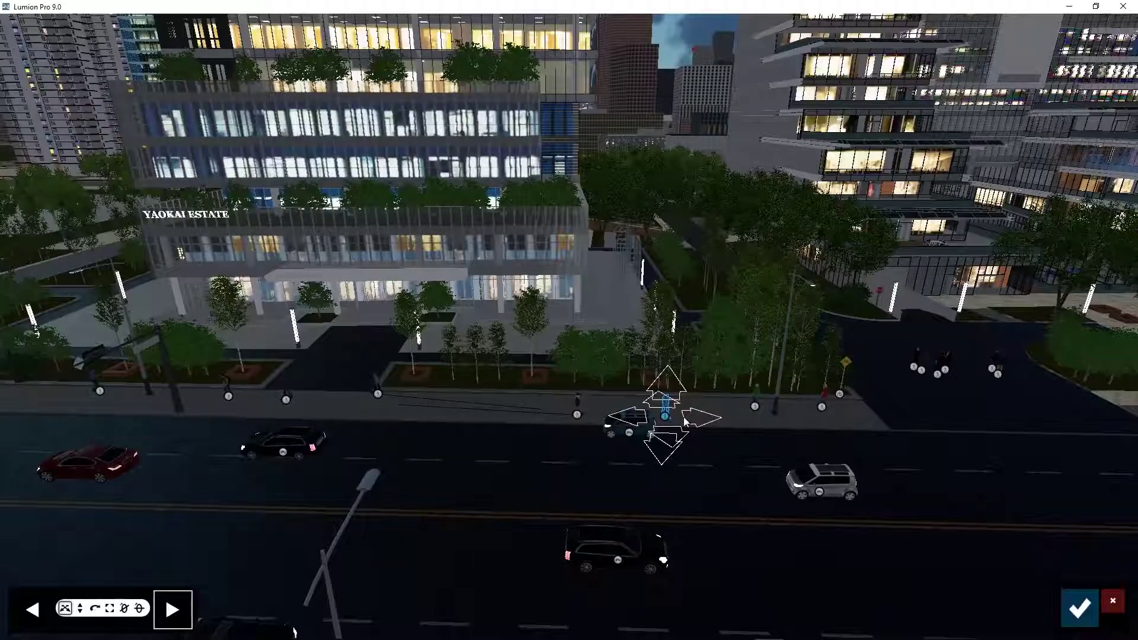
left_click_drag(685, 421, 827, 430)
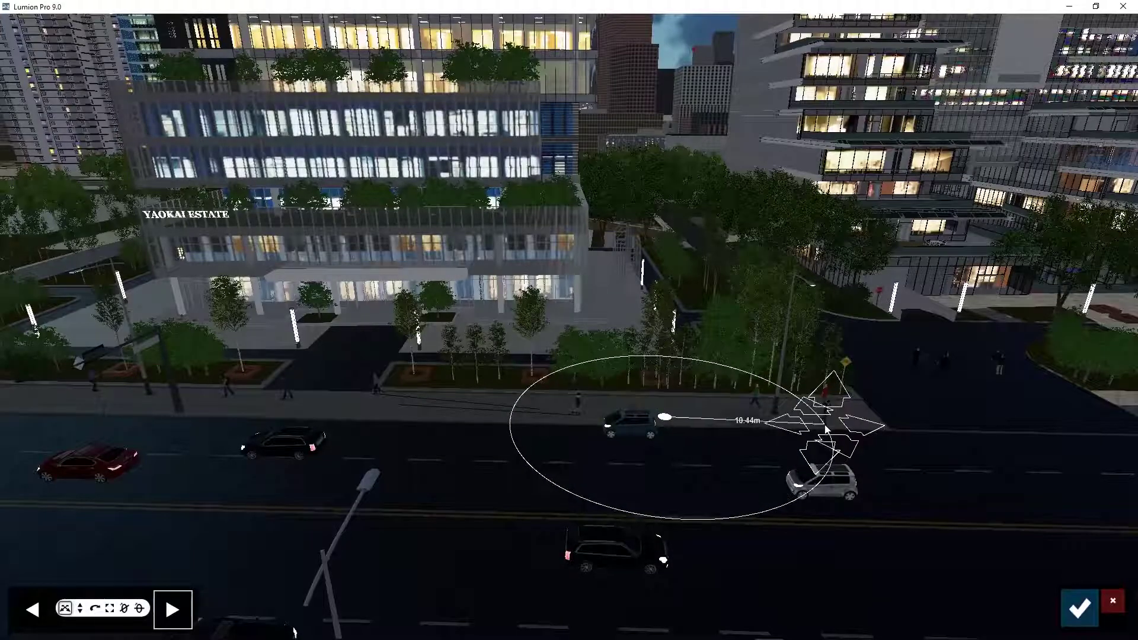
left_click(753, 407)
left_click_drag(757, 410, 573, 401)
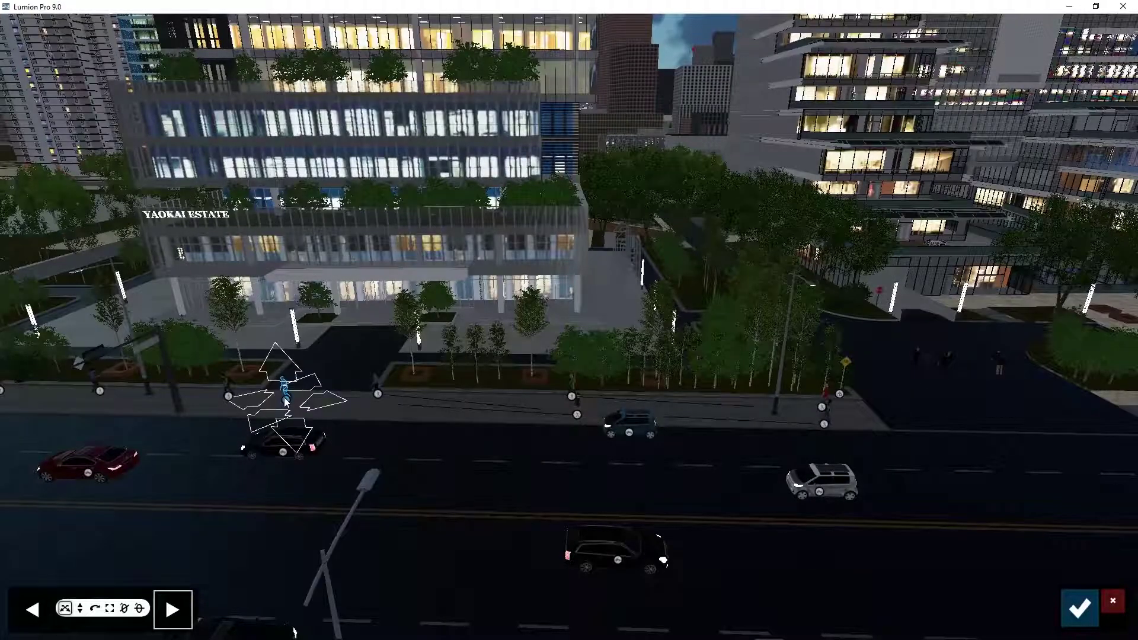
left_click_drag(277, 402, 424, 422)
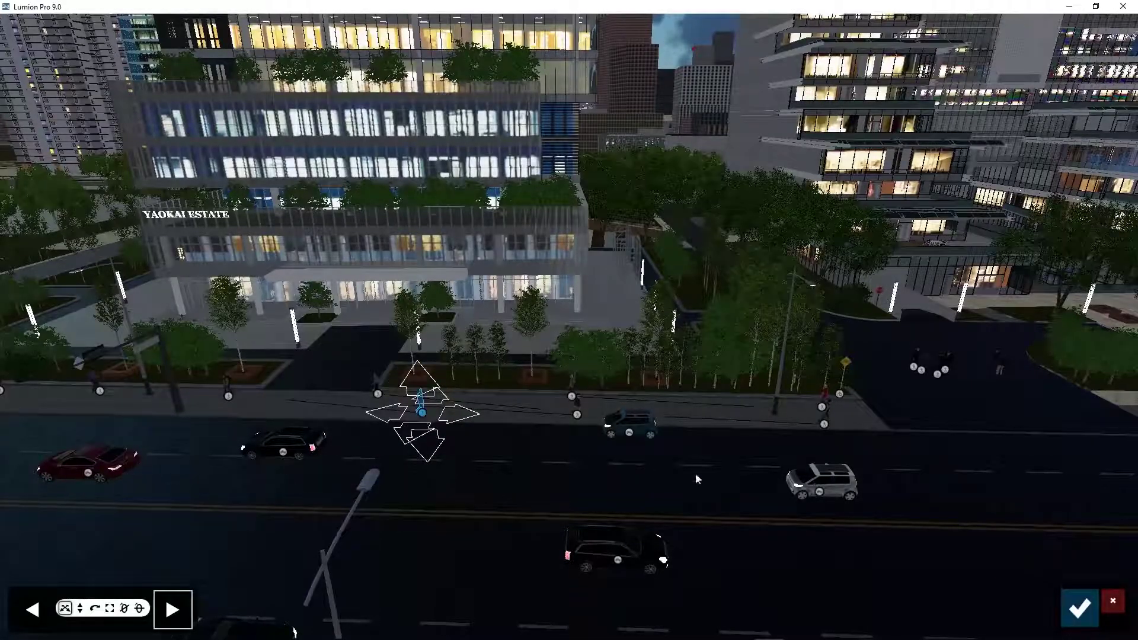
left_click(1079, 609)
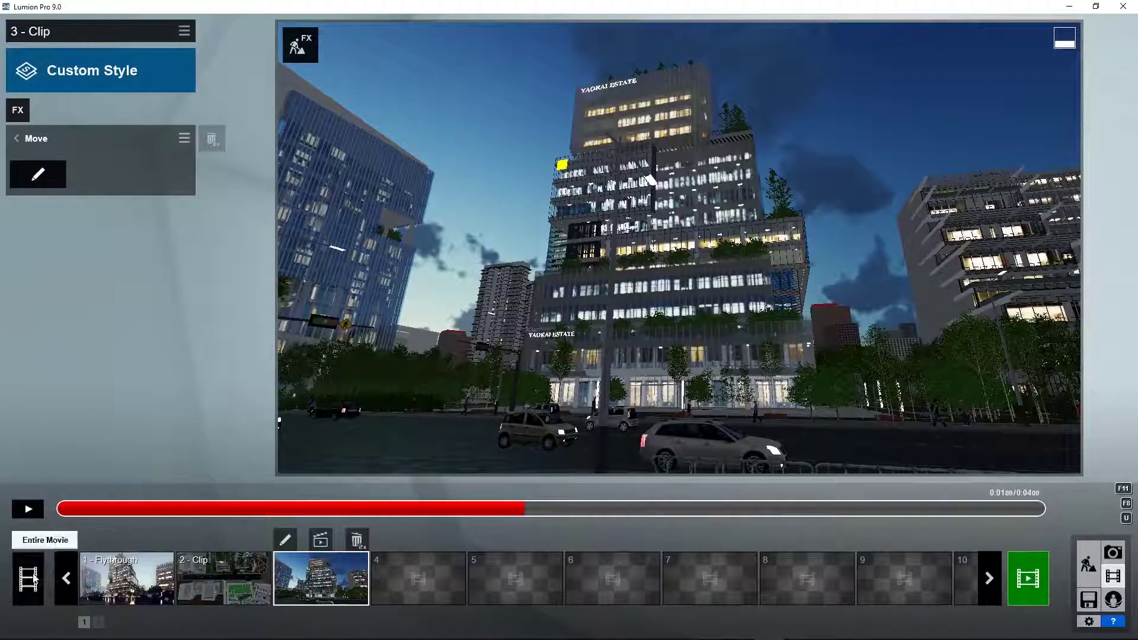
Step: Preview the clip, hide its Move effect, and open the Mass Move path editor
left_click(26, 511)
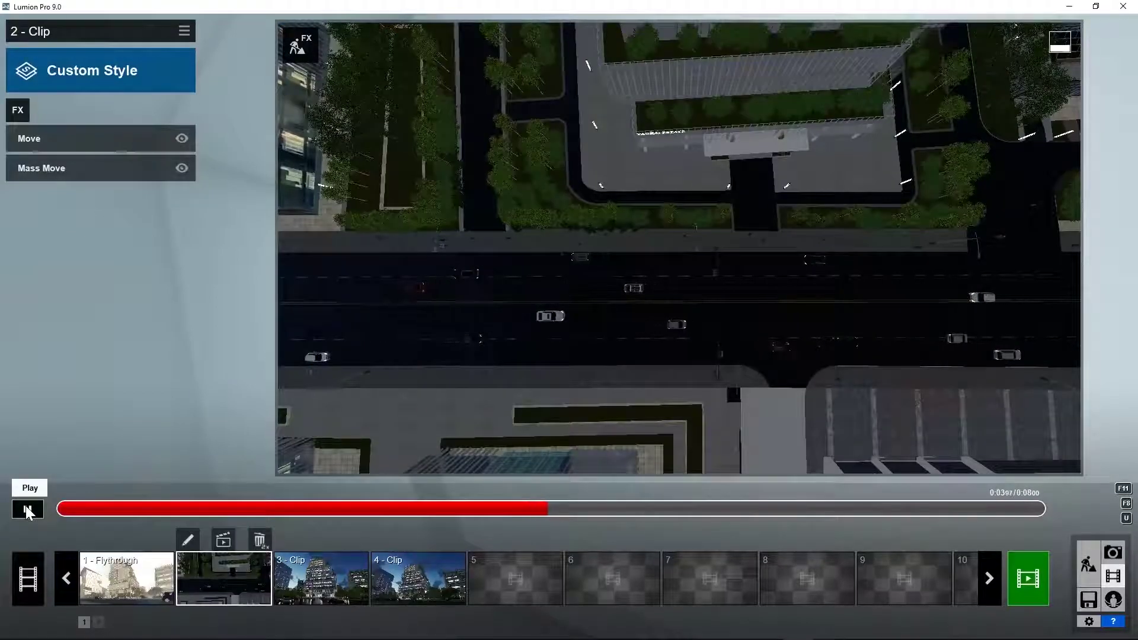
left_click(182, 139)
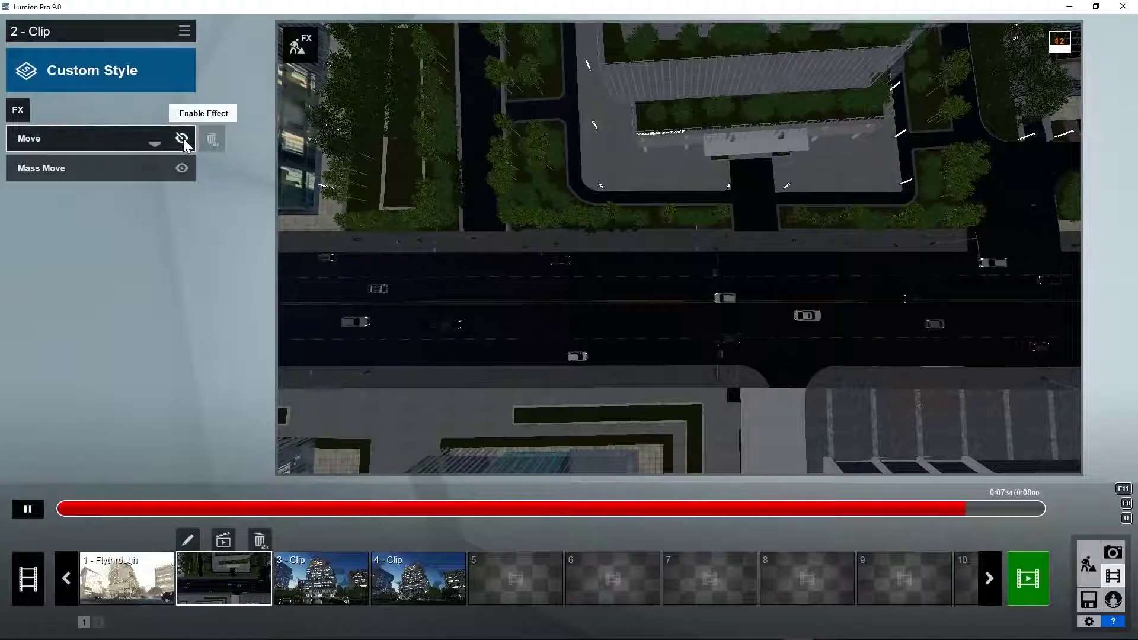
left_click(96, 169)
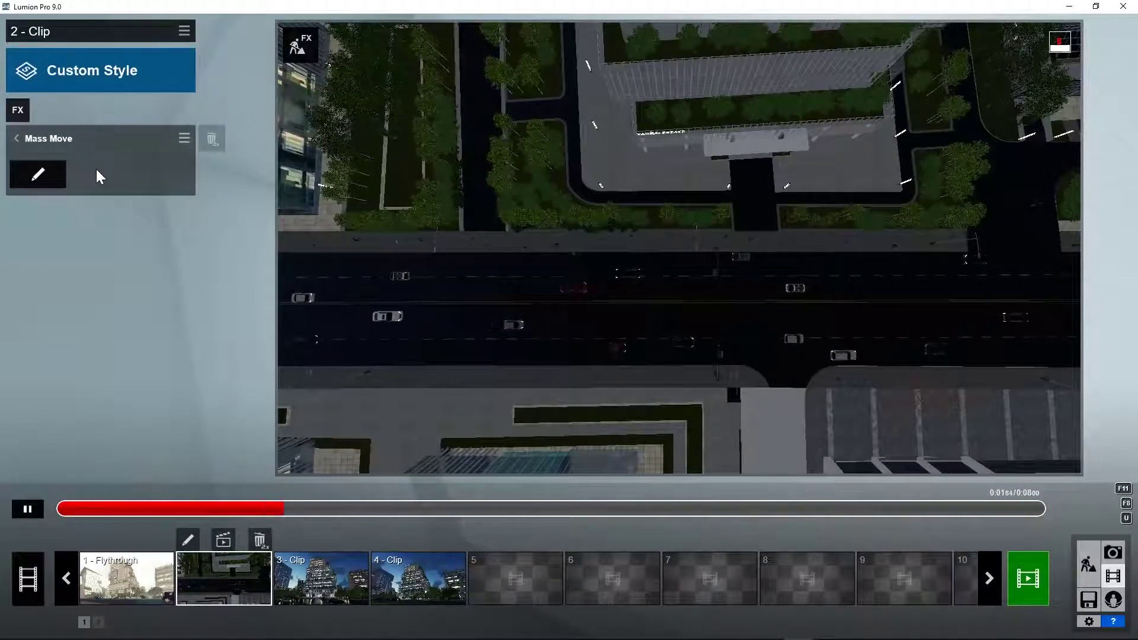
left_click(44, 178)
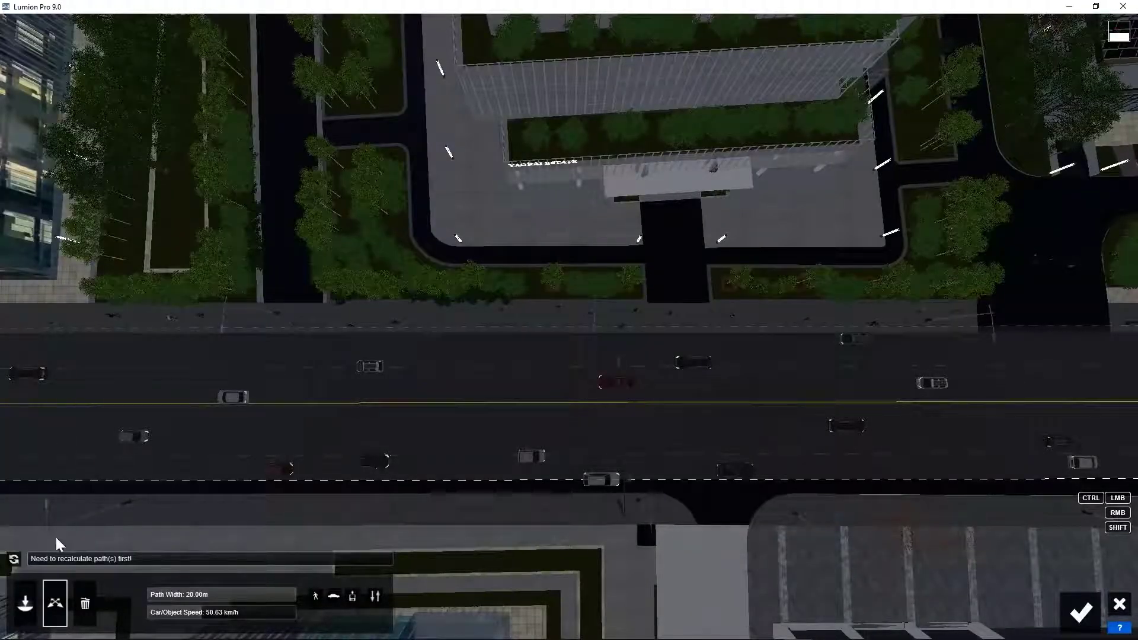
Step: Add a 4.17 m people-only, two-way path along the sidewalk, recalculate and play it
left_click(23, 603)
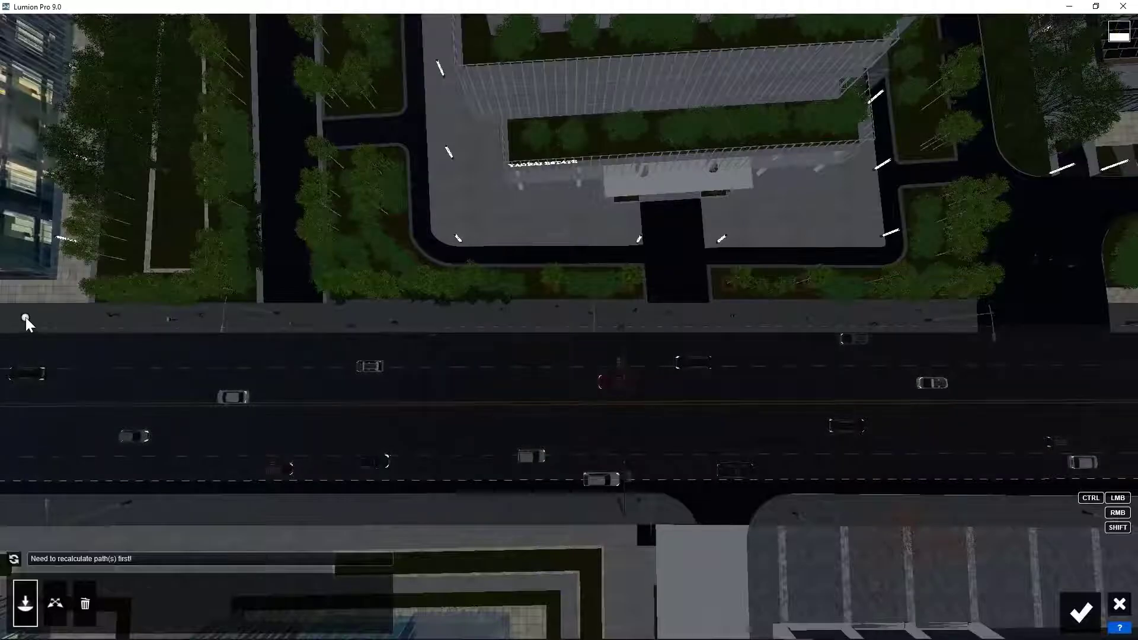
left_click(25, 317)
left_click(1125, 316)
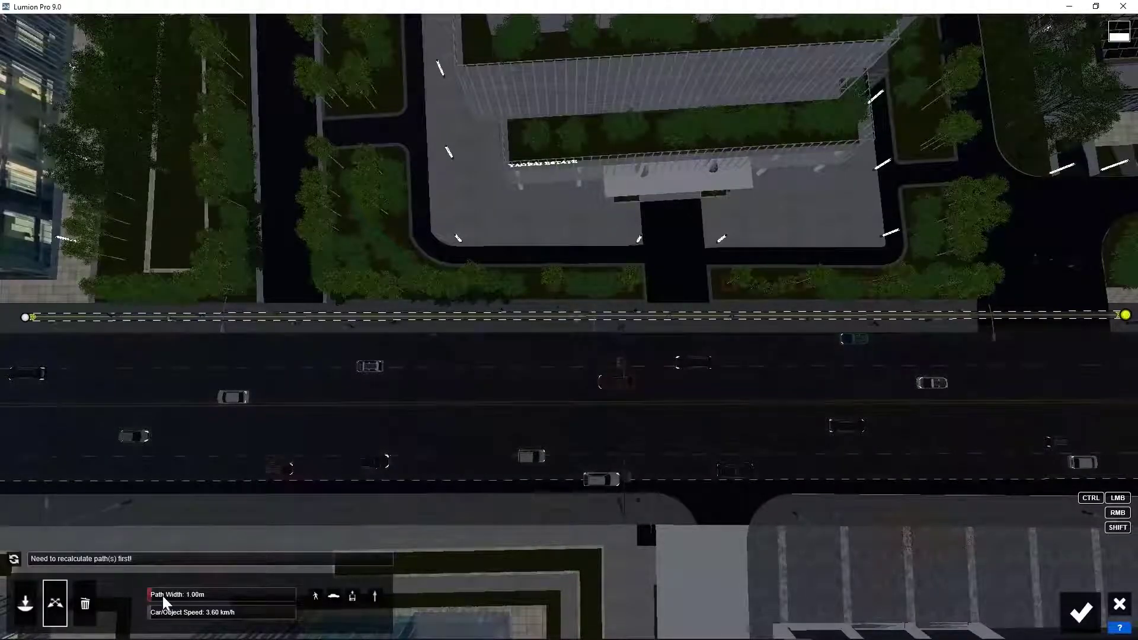
left_click_drag(163, 596, 176, 593)
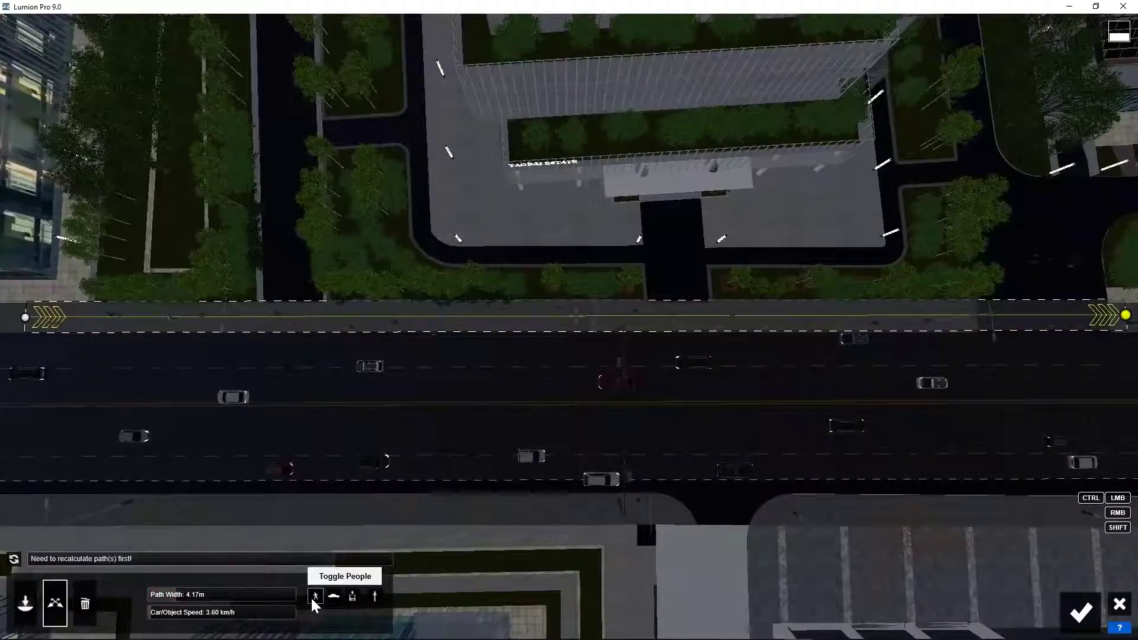
left_click(333, 595)
left_click(352, 596)
left_click(375, 596)
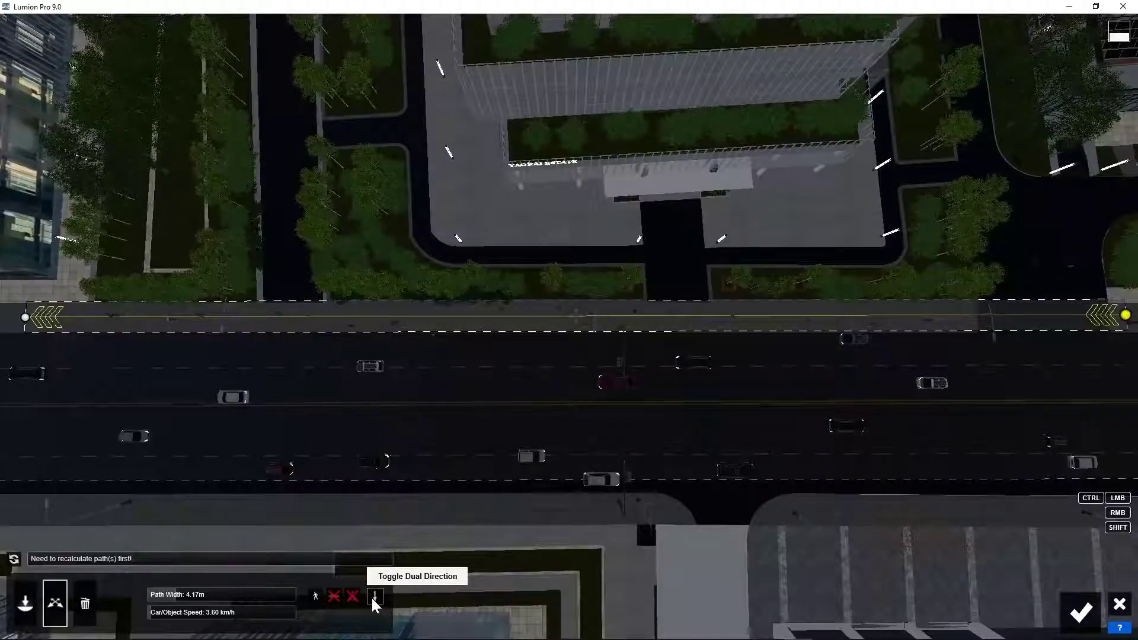
left_click(13, 559)
left_click(13, 559)
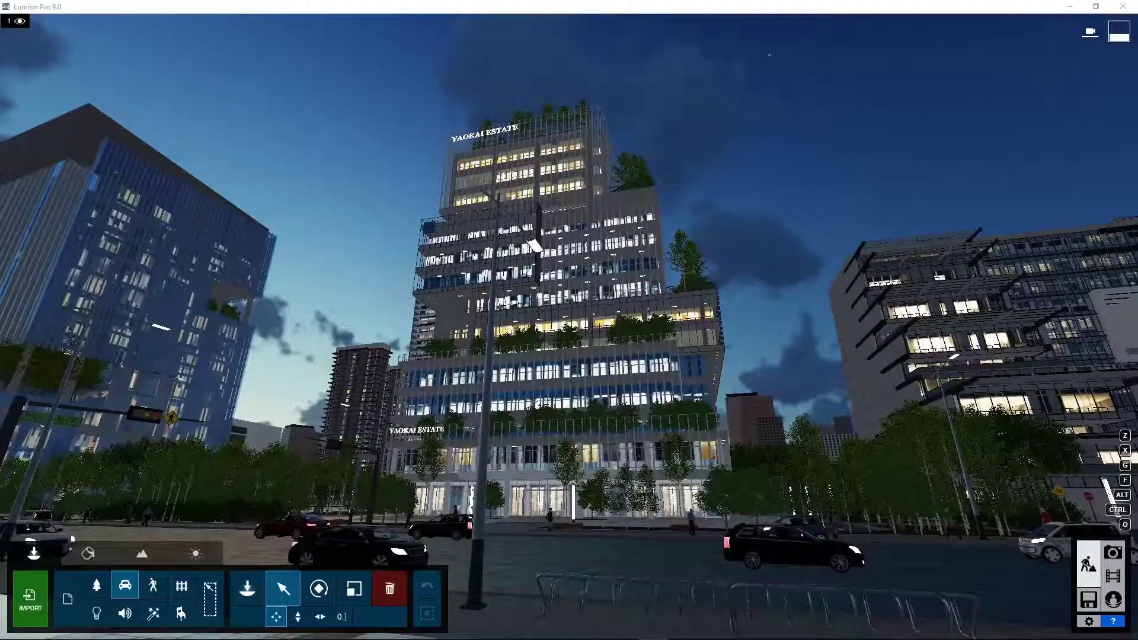
Step: Place a flying helicopter from the Transport library in the sky right of the tower
left_click(247, 588)
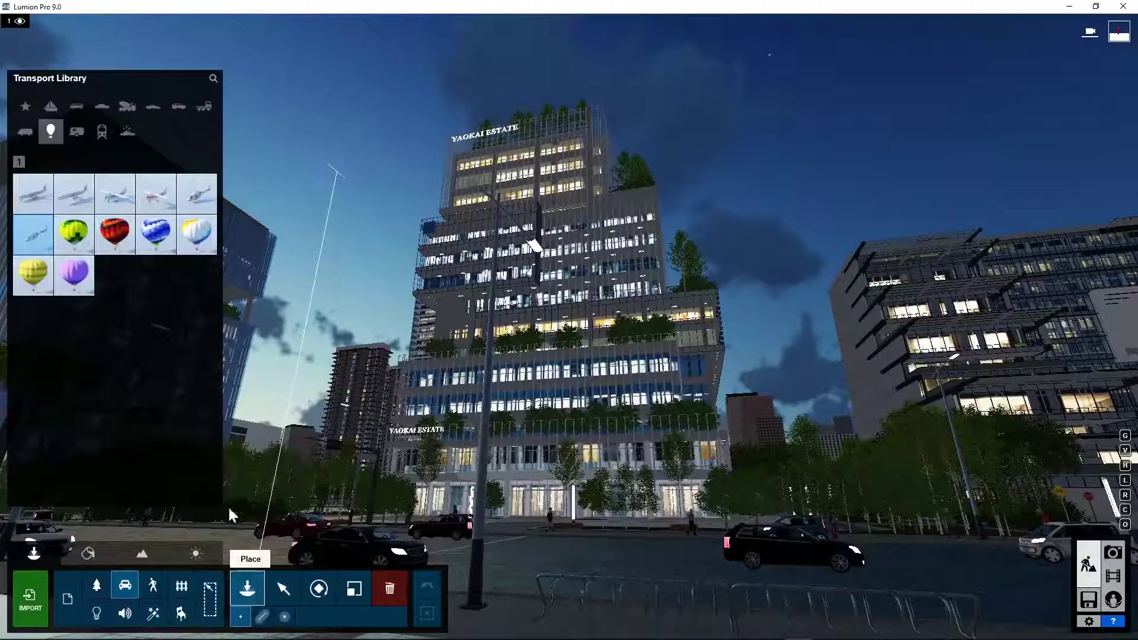
left_click(34, 240)
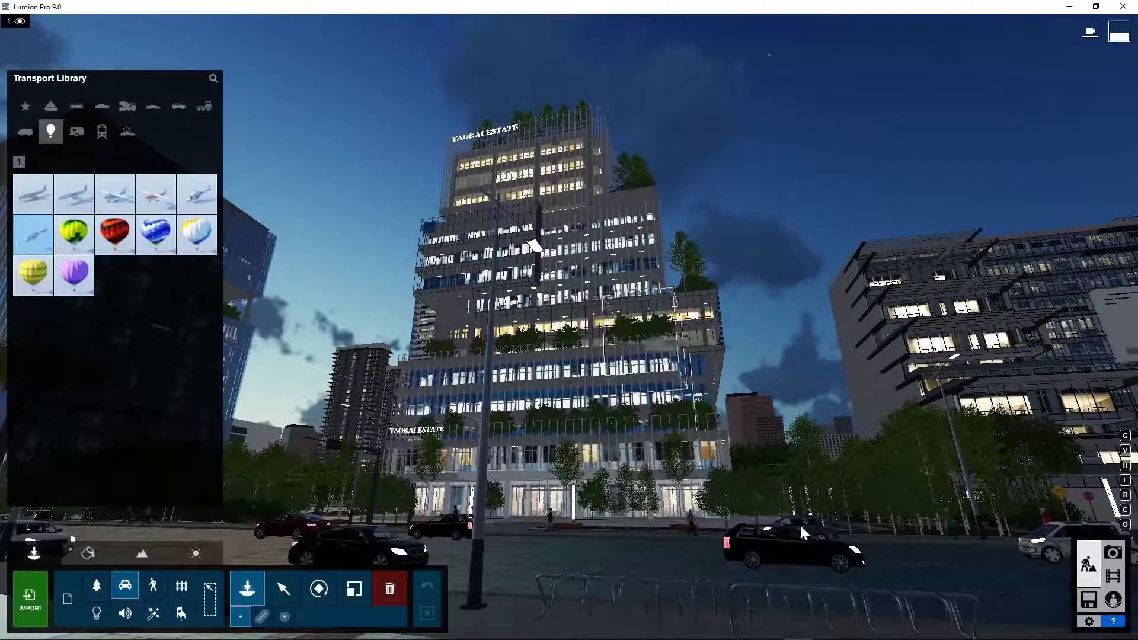
left_click(866, 518)
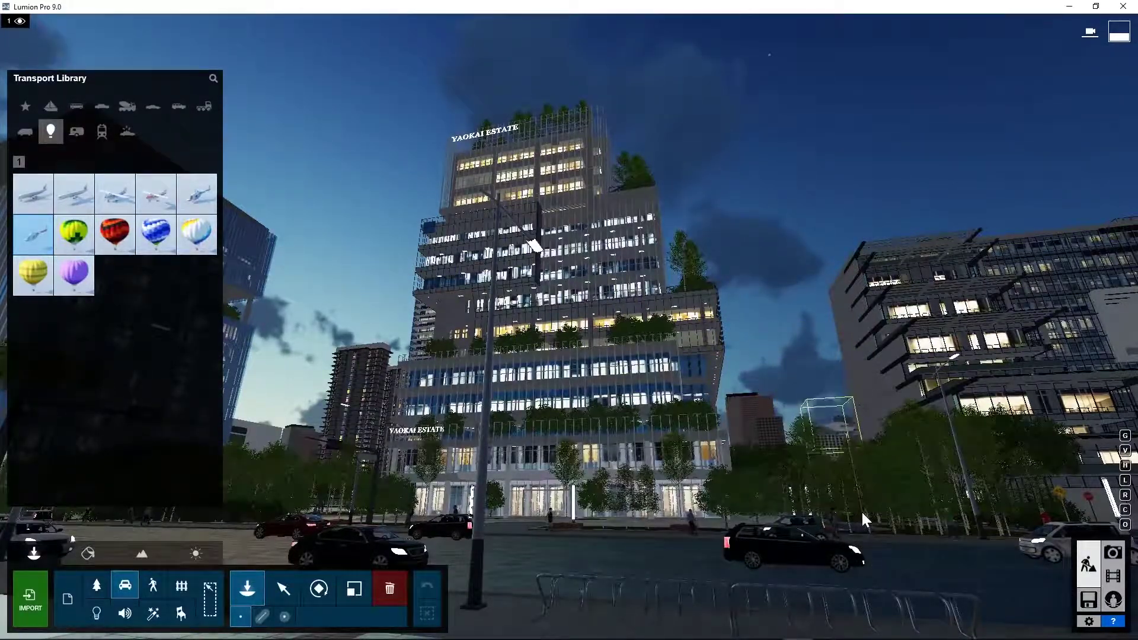
Step: Turn the helicopter to face the other way and shift it further right
left_click(283, 589)
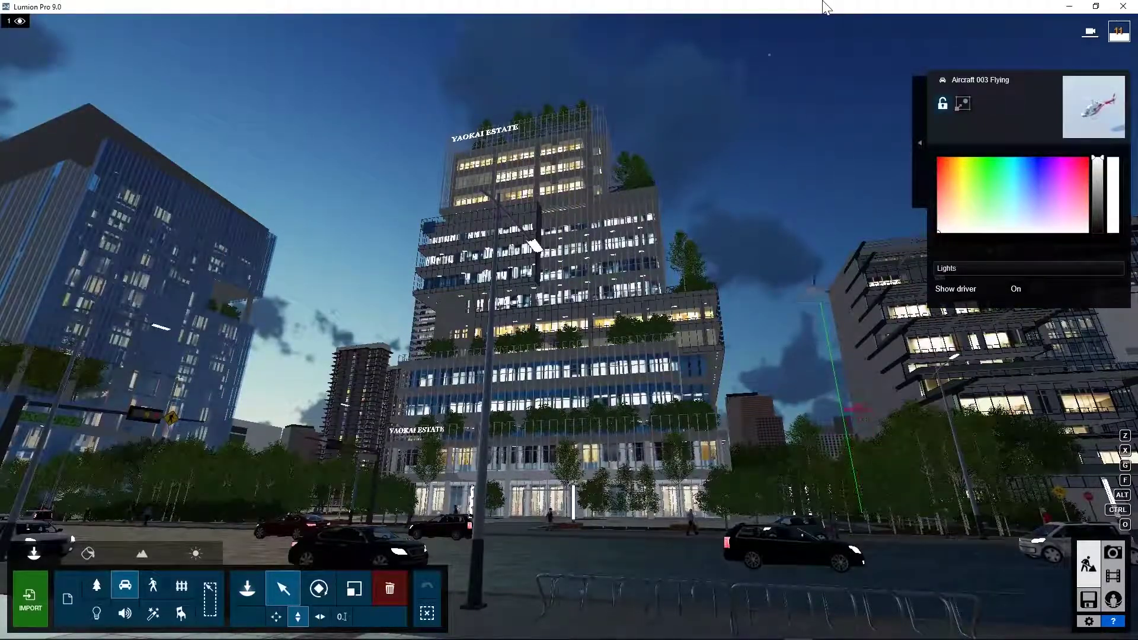
left_click(320, 590)
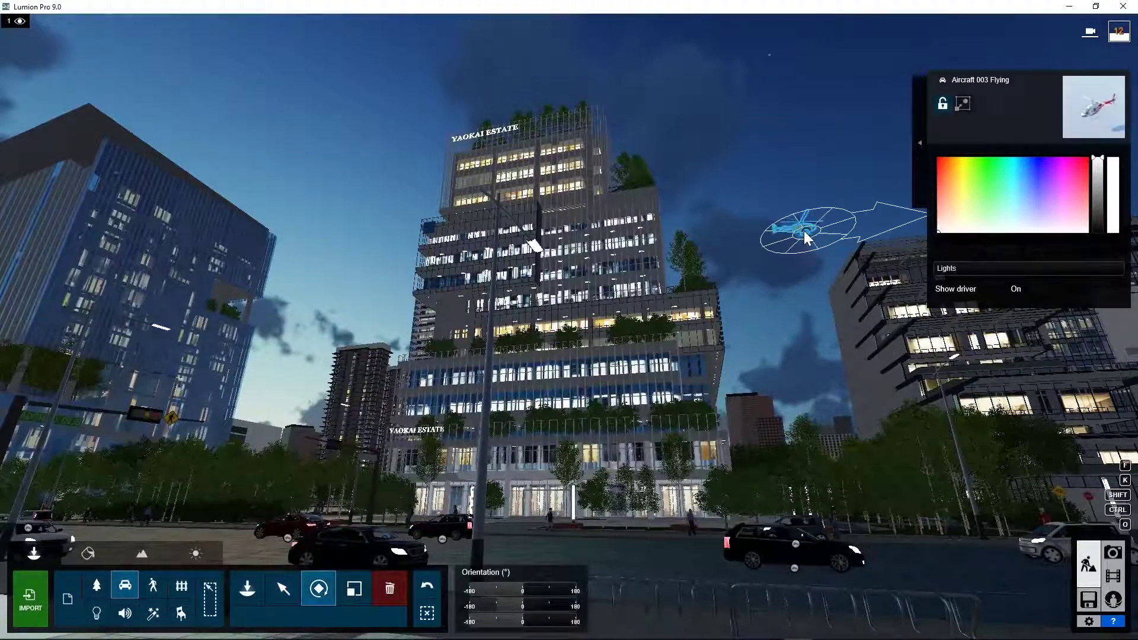
left_click_drag(803, 234, 760, 244)
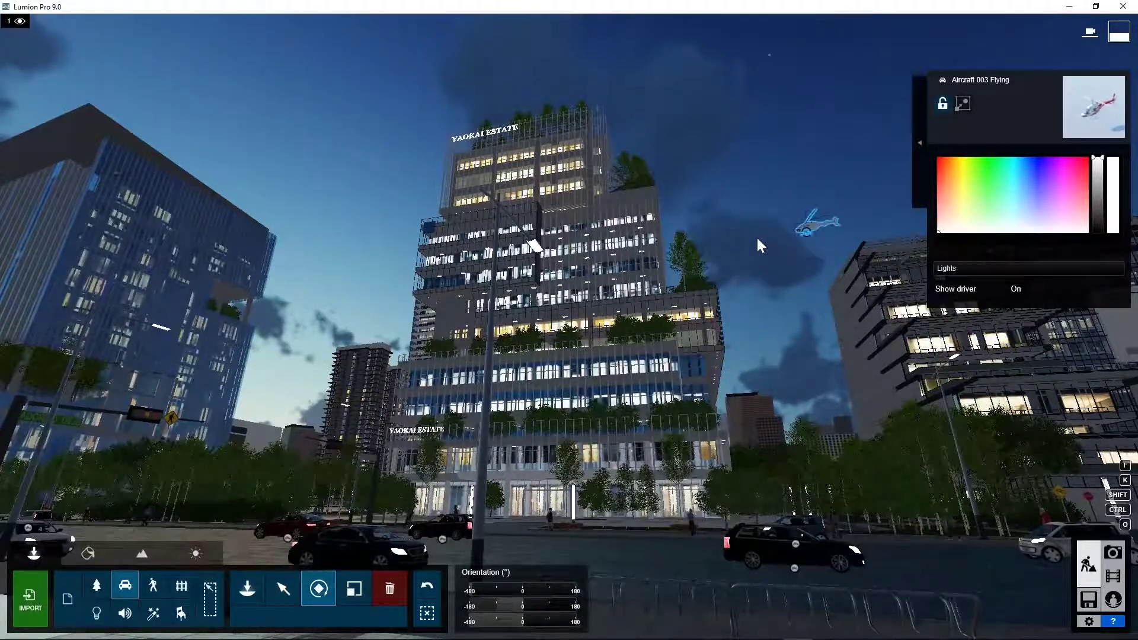
left_click(283, 588)
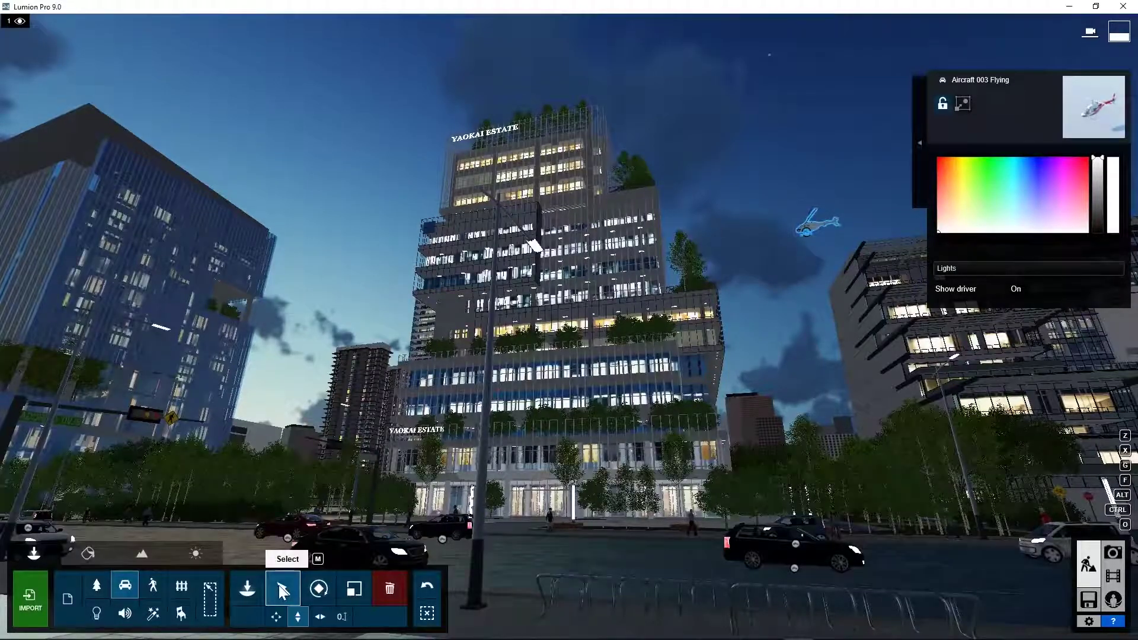
left_click(320, 616)
left_click_drag(806, 232, 871, 240)
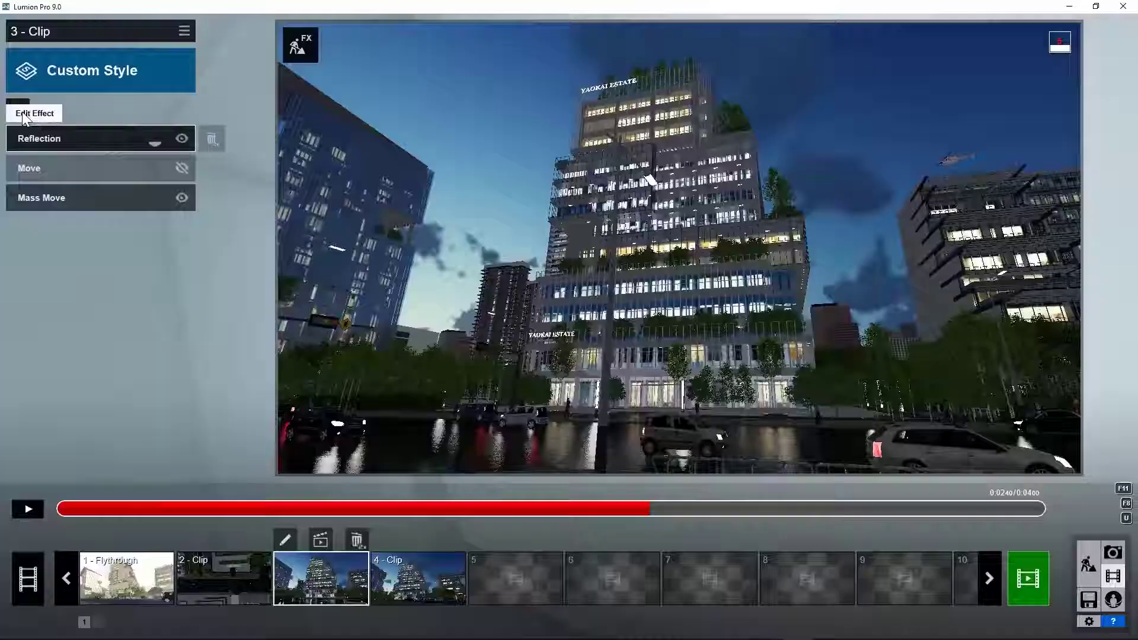
Step: Add an Advanced Move effect to clip 3 and turn the helicopter for the animation's start
left_click(22, 111)
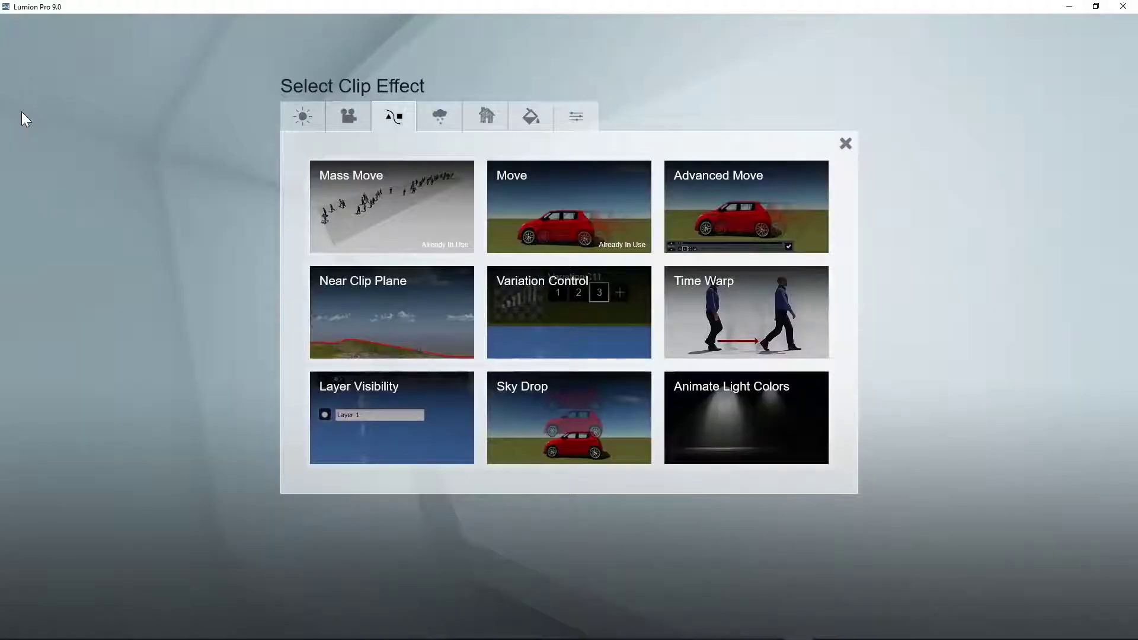
left_click(717, 203)
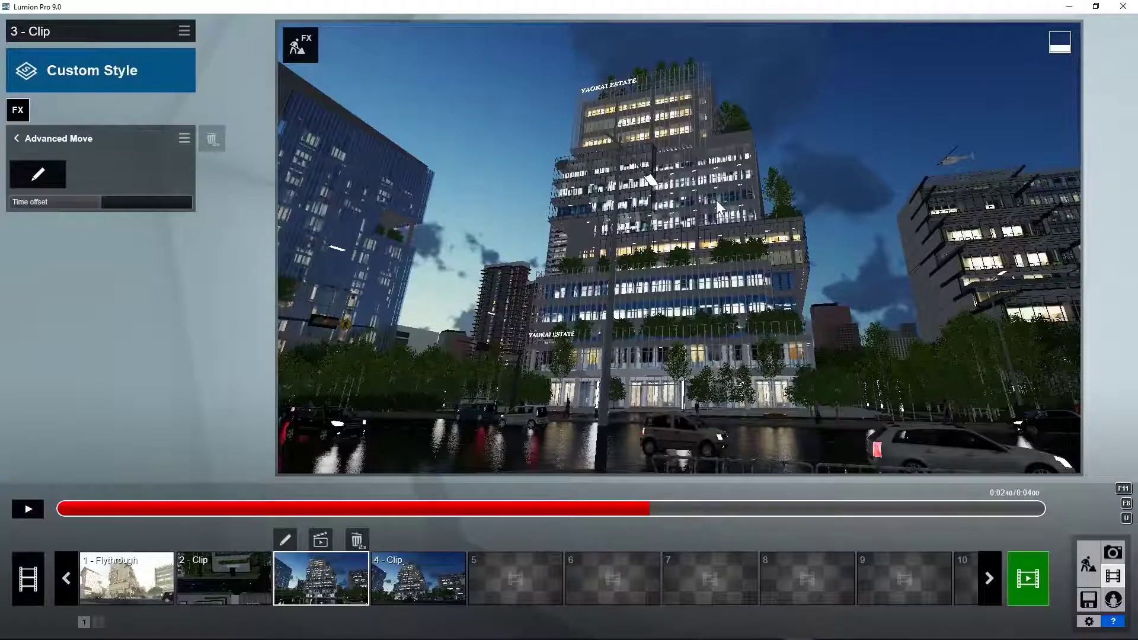
left_click(34, 173)
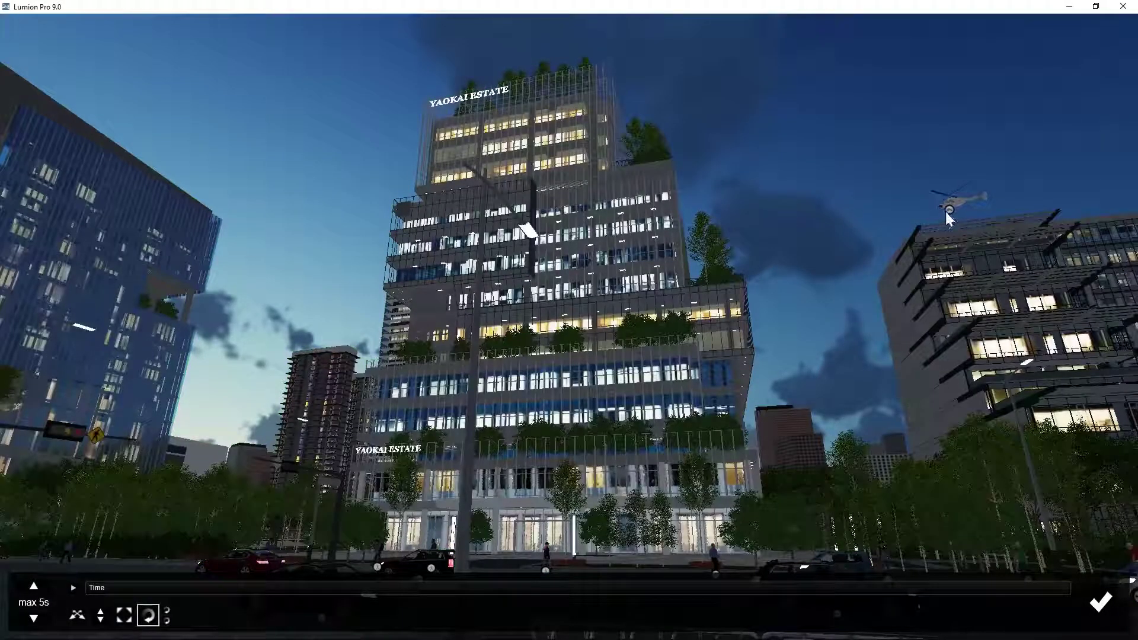
mouse_move(948, 210)
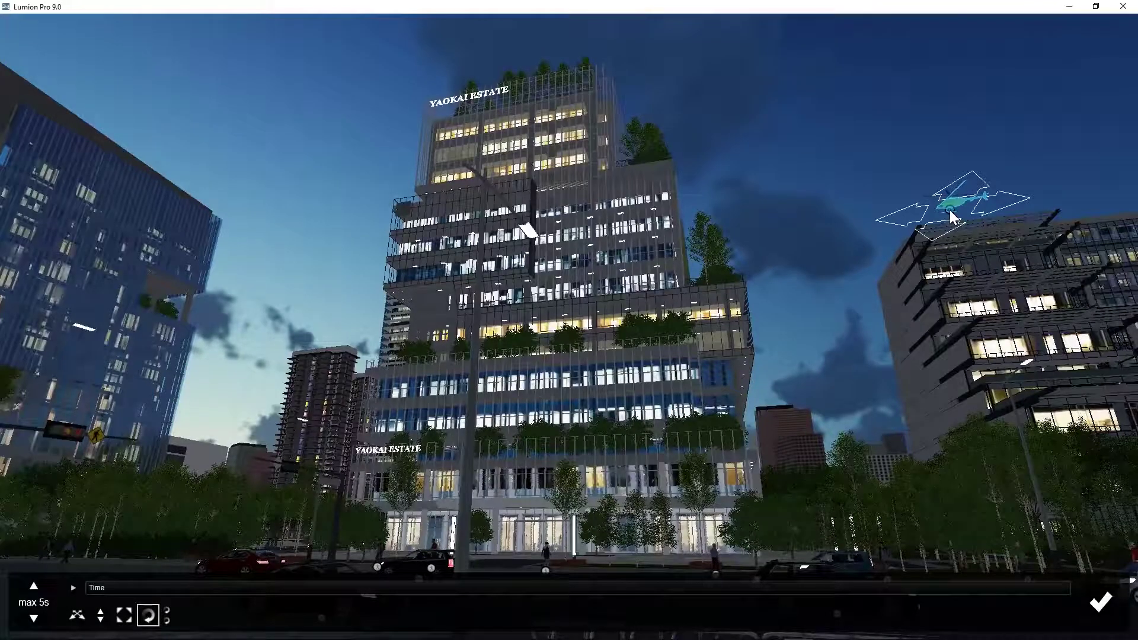
left_click_drag(951, 217, 930, 211)
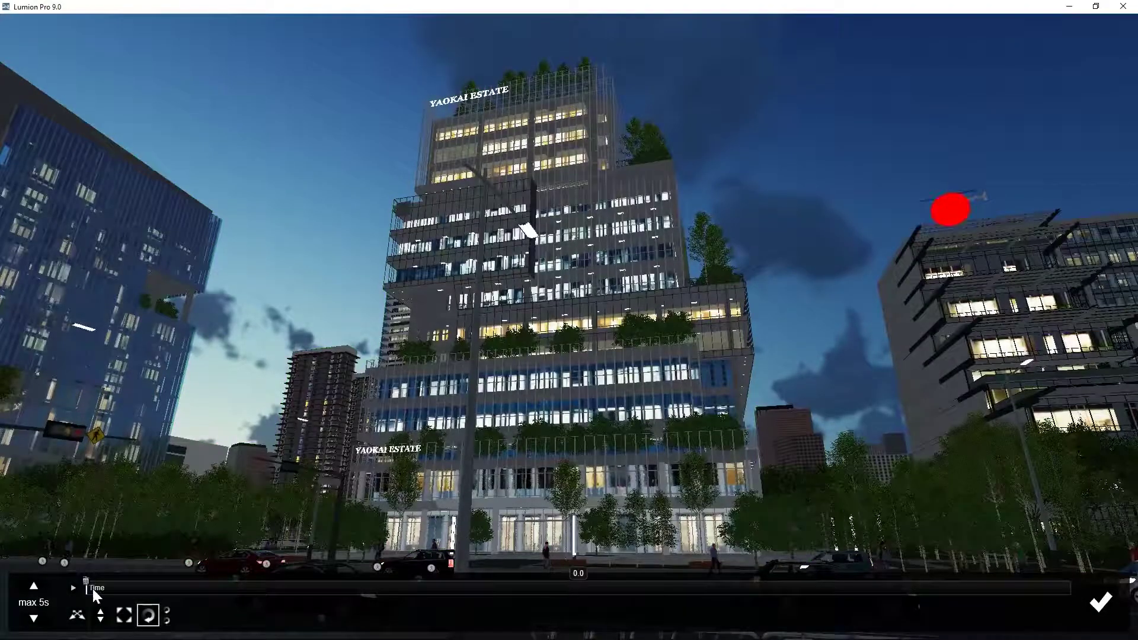
Step: Near the clip's end, move the helicopter over to the tower and preview the flight
left_click(88, 585)
left_click_drag(120, 592, 1053, 590)
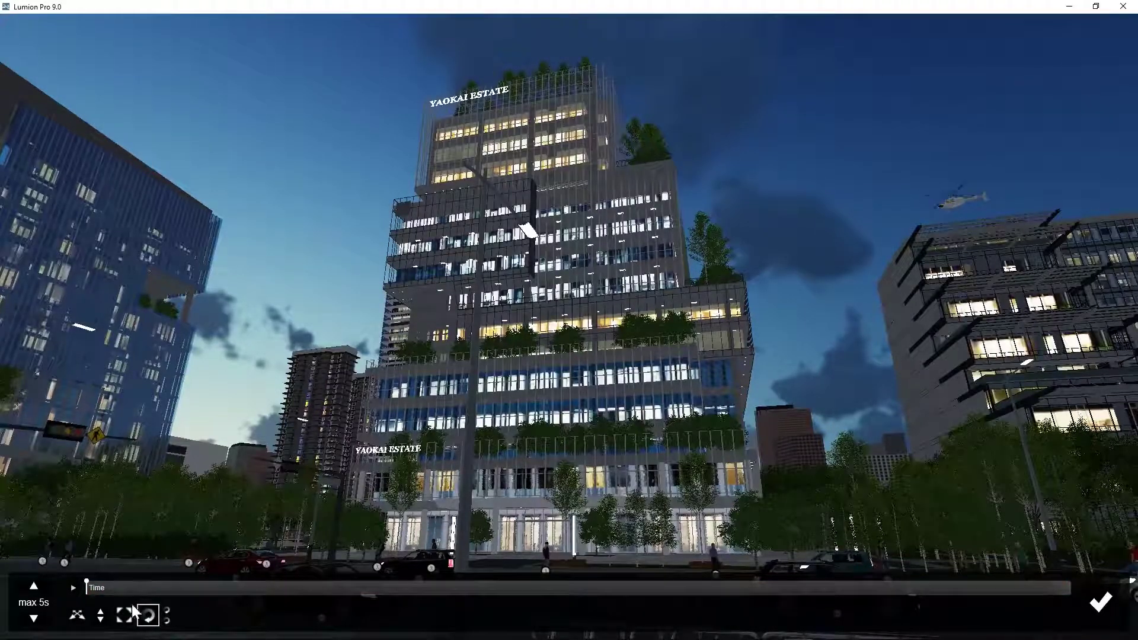
left_click(79, 616)
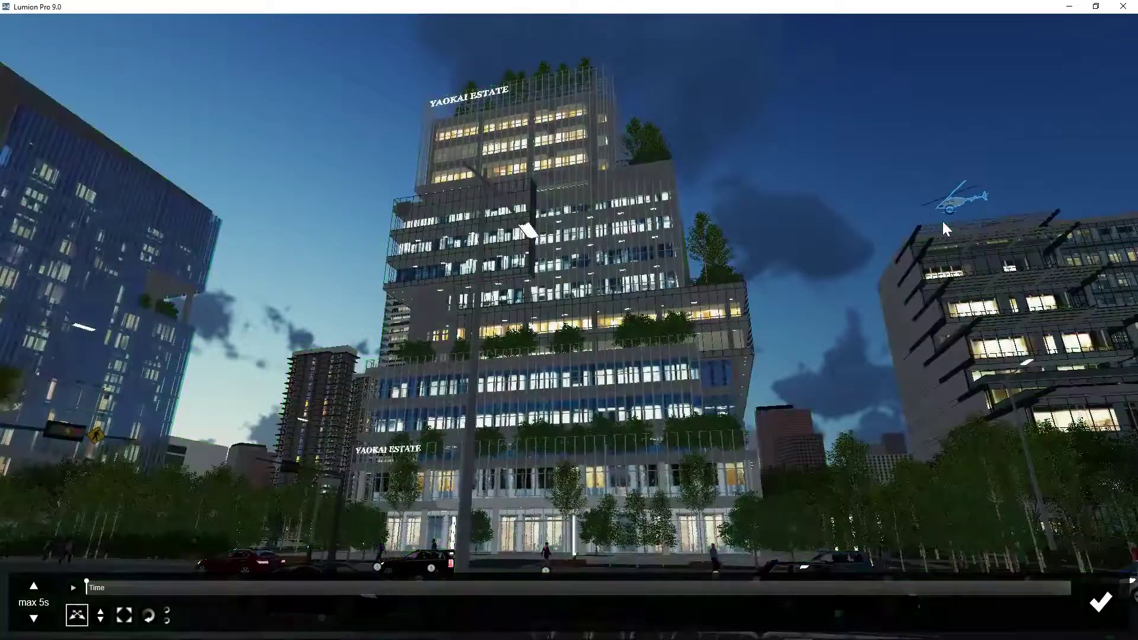
left_click(950, 211)
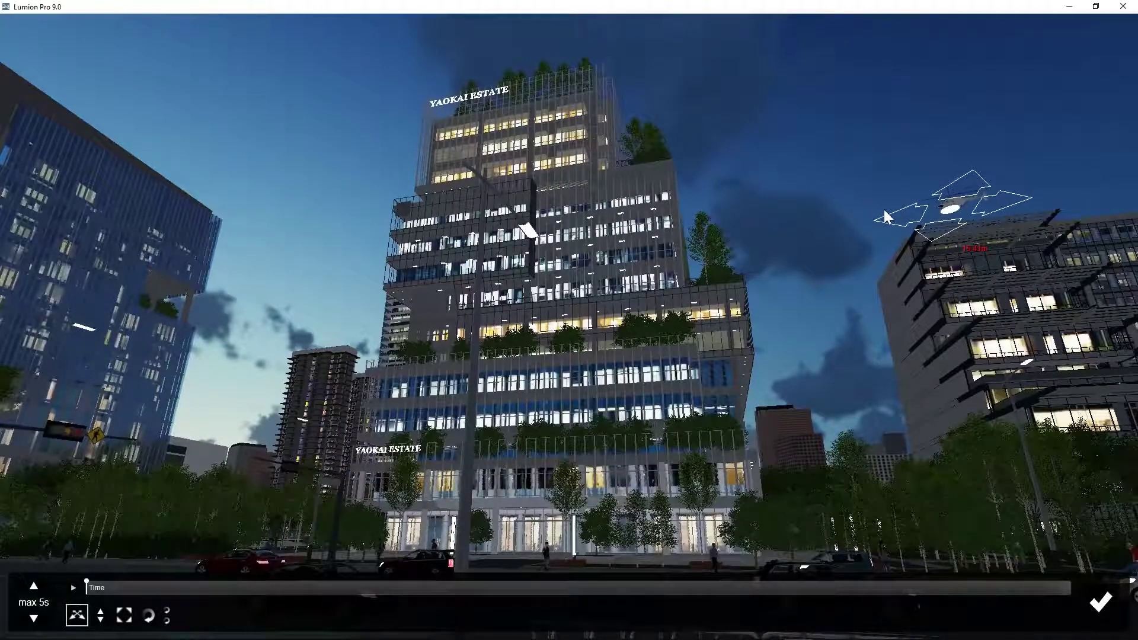
left_click_drag(949, 208, 663, 237)
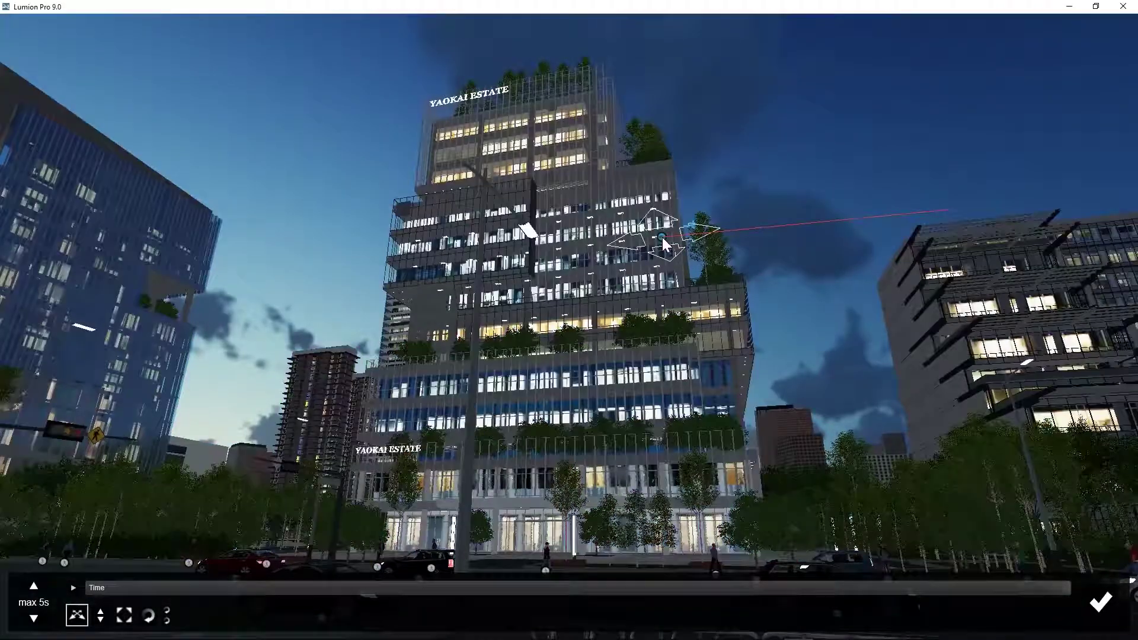
left_click(72, 588)
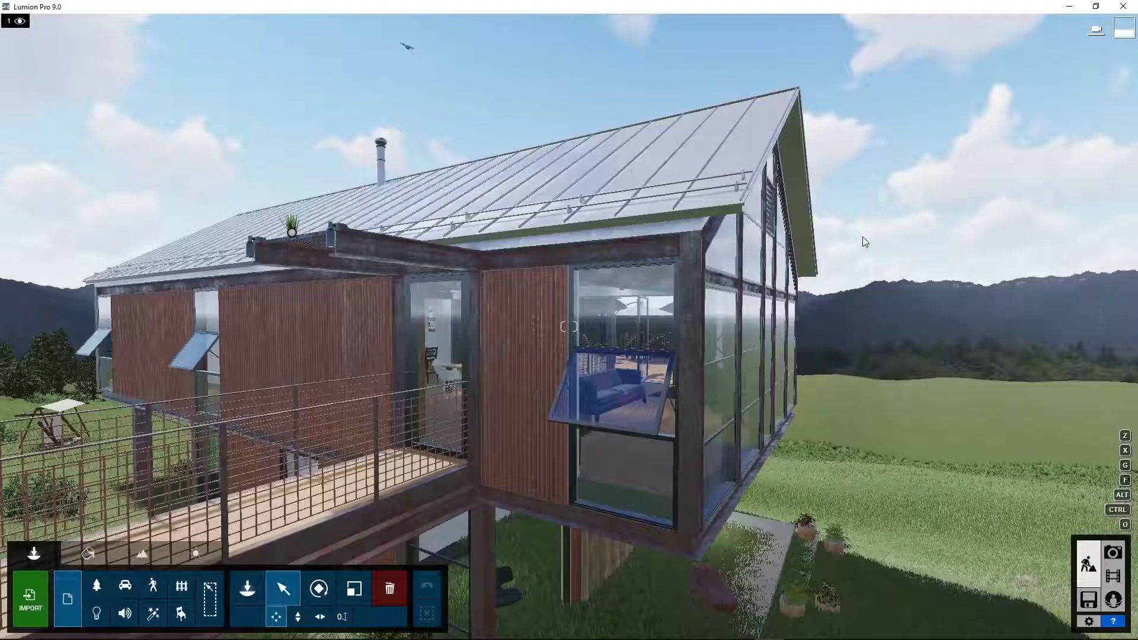
Step: Re-import the selected house model from 'House without door - 171018.skp'
left_click(431, 317)
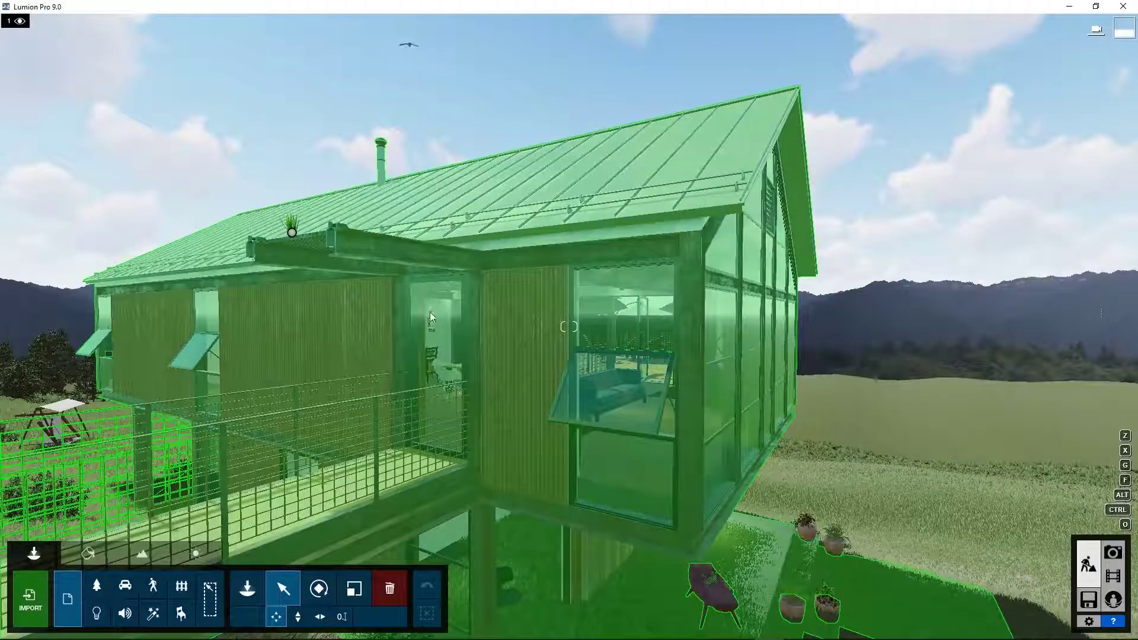
left_click(513, 357)
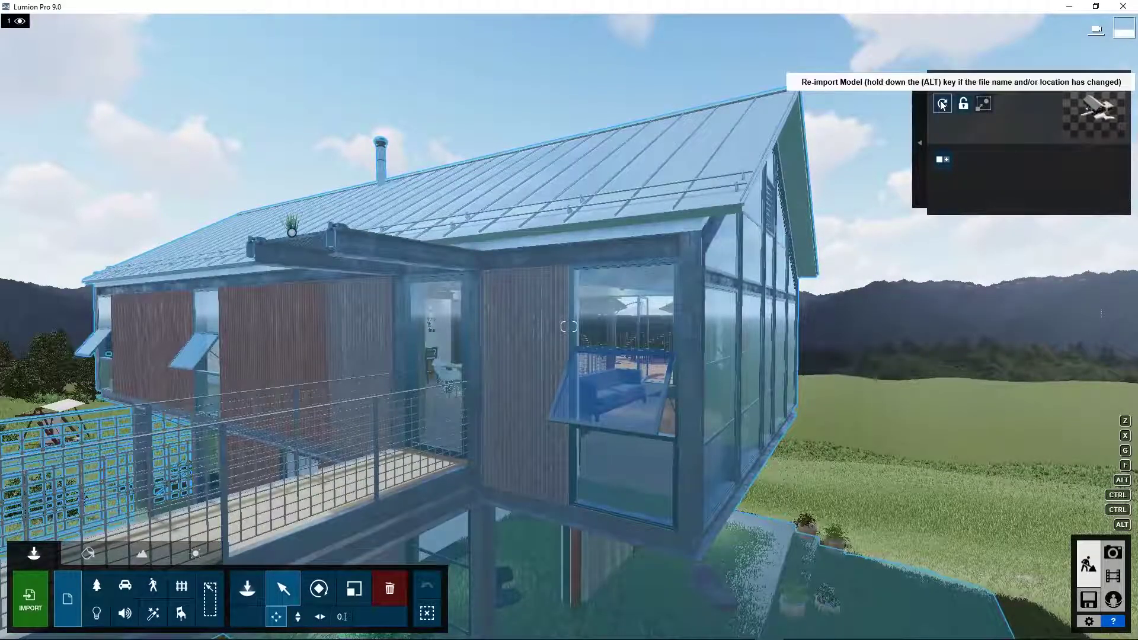
left_click(942, 104, "alt")
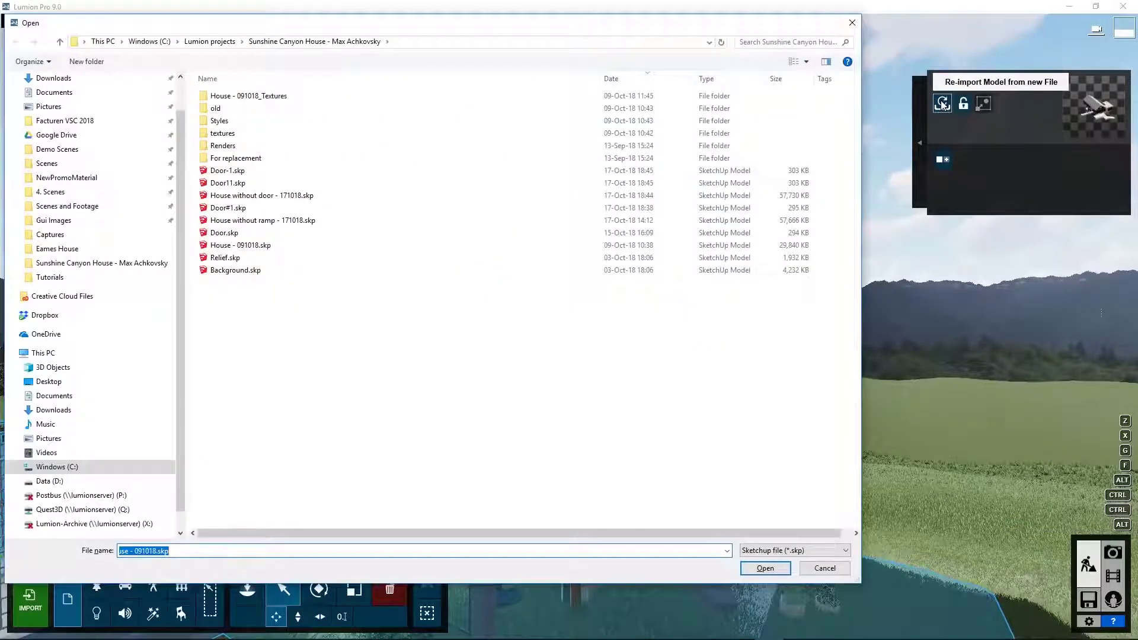
left_click(414, 195)
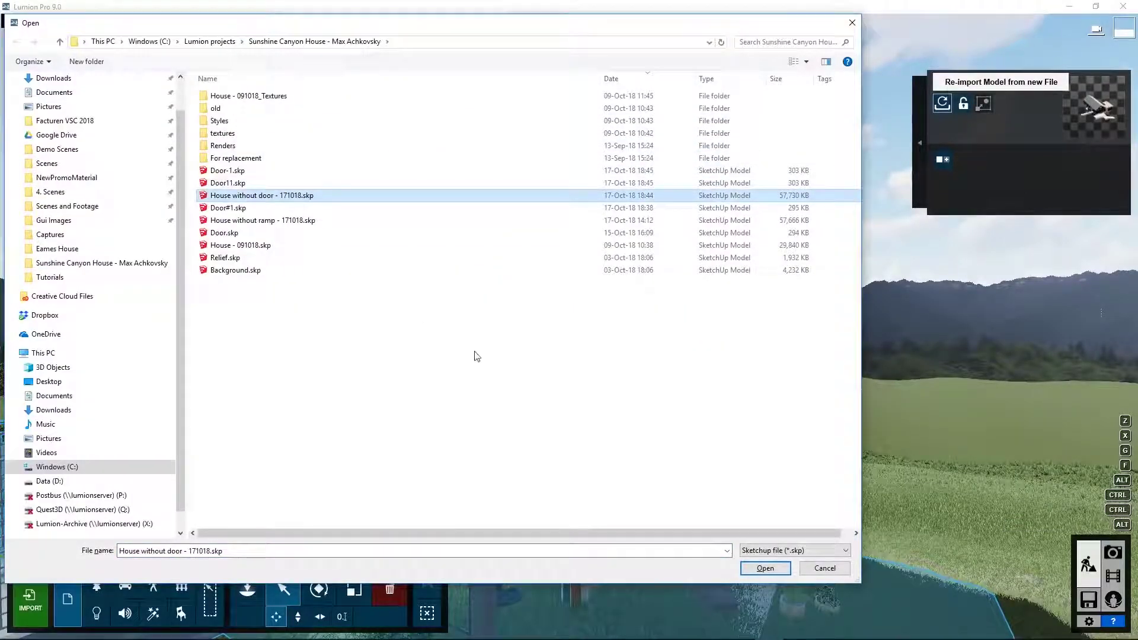
left_click(765, 568)
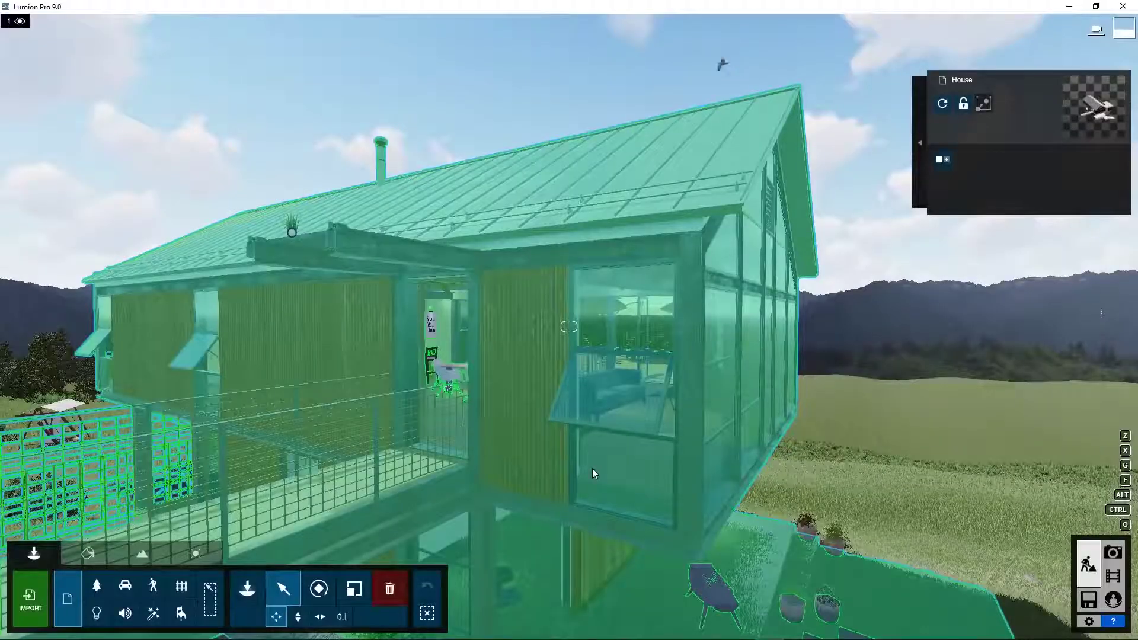
left_click(861, 169)
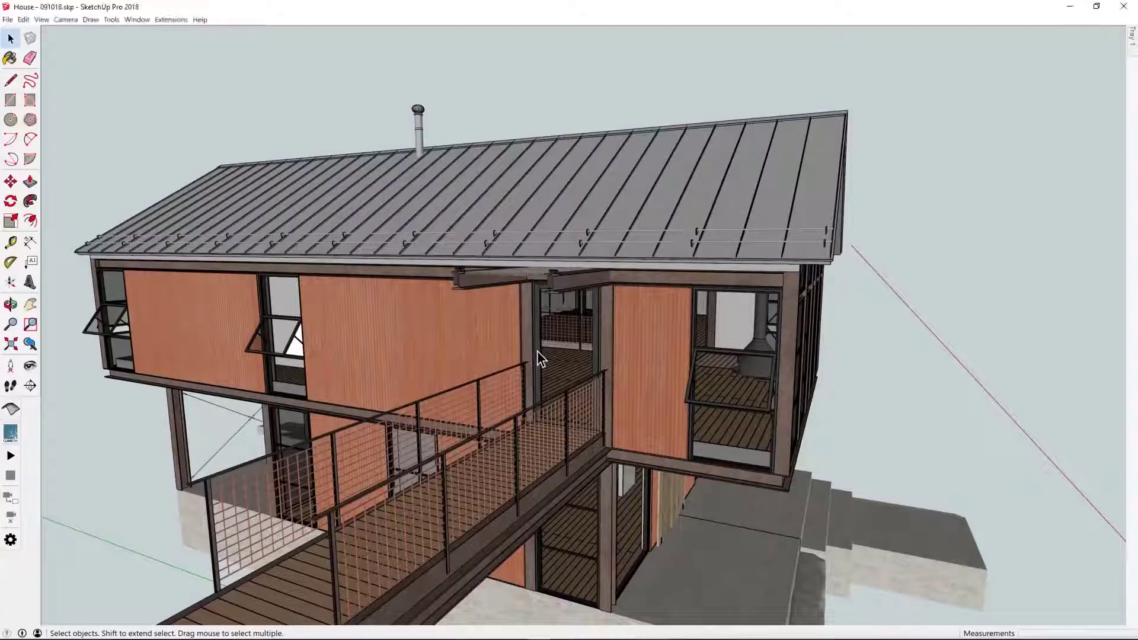
Step: Open the house's door component separately as Door-1.skp
left_click(537, 351)
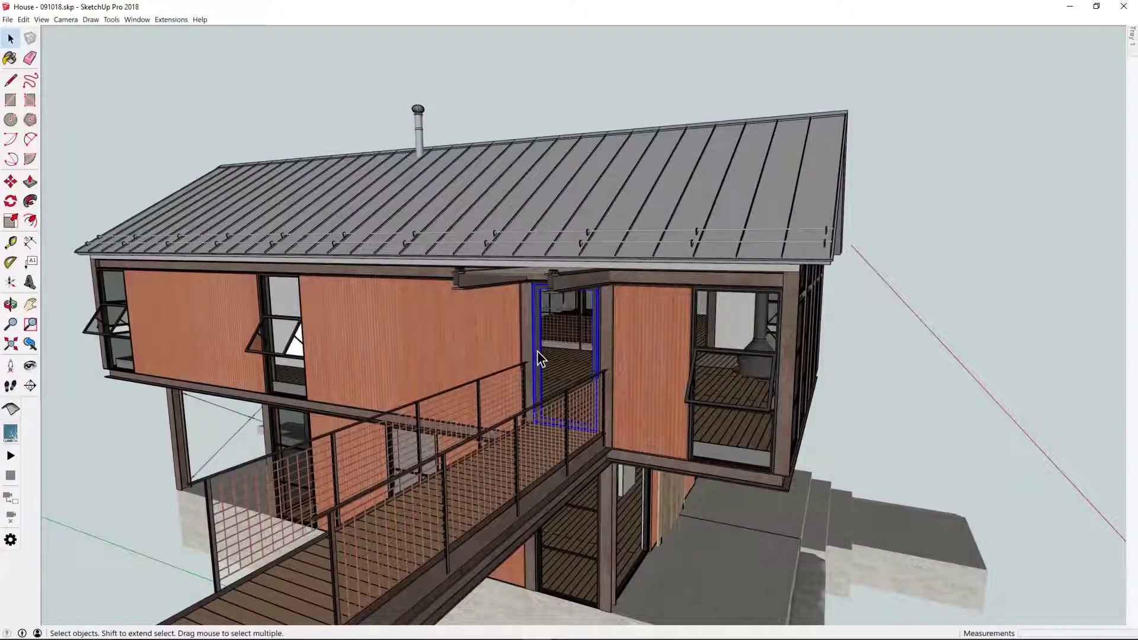
right_click(537, 351)
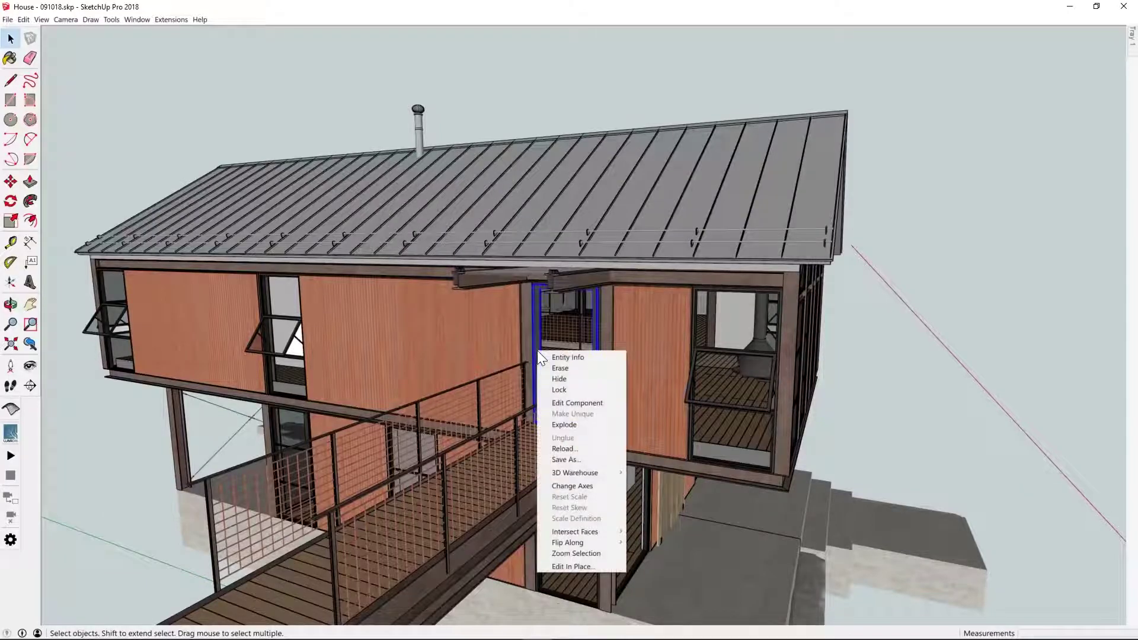
left_click(568, 563)
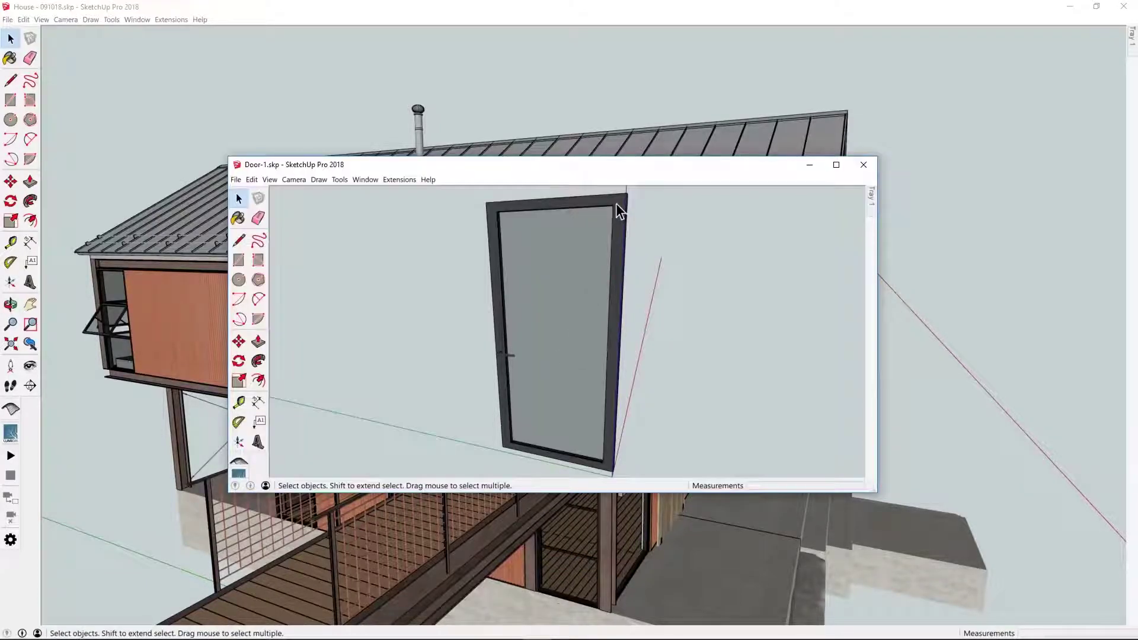
Step: Select the door in Door-1 and start exporting it as a 3D model
left_click(616, 204)
left_click(235, 180)
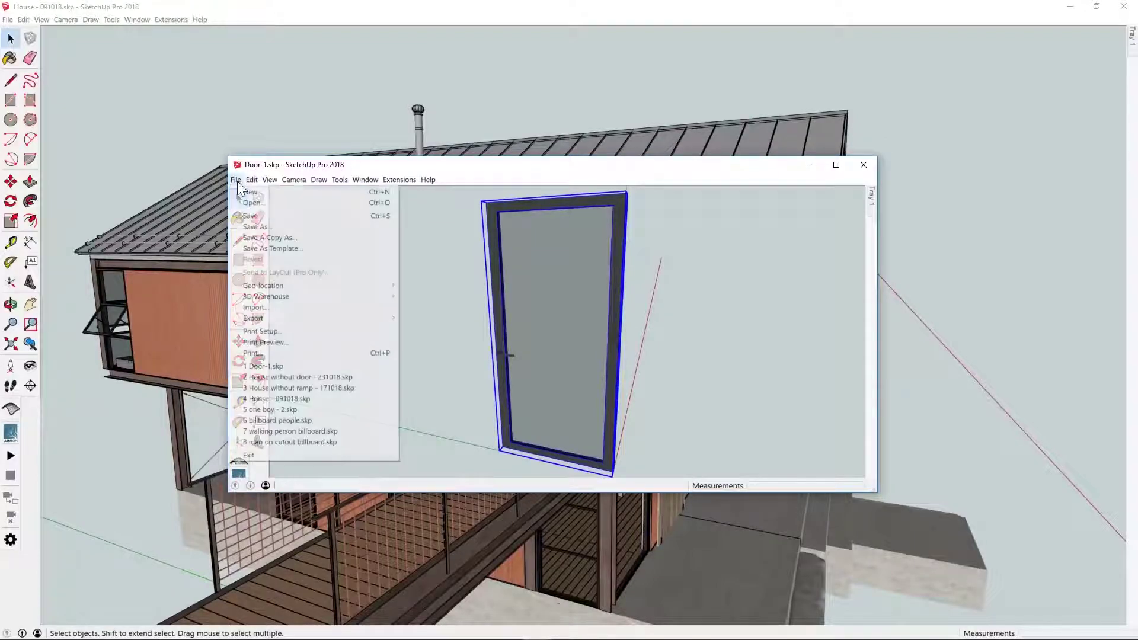
mouse_move(316, 320)
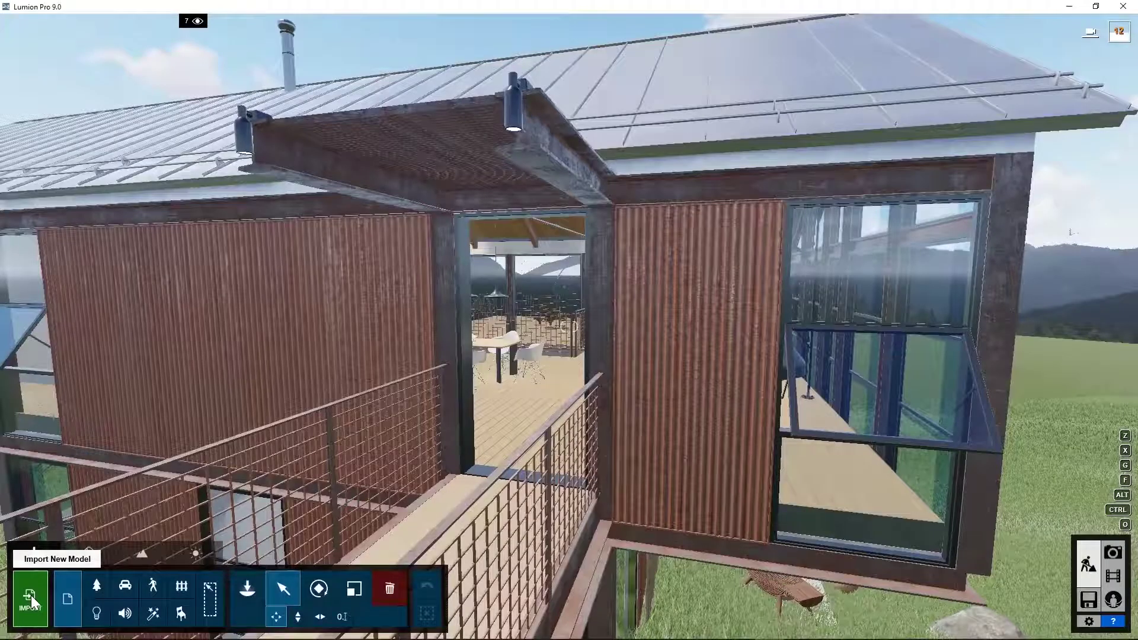
Step: Import Door.dae and place the door in the house's empty doorway
left_click(31, 601)
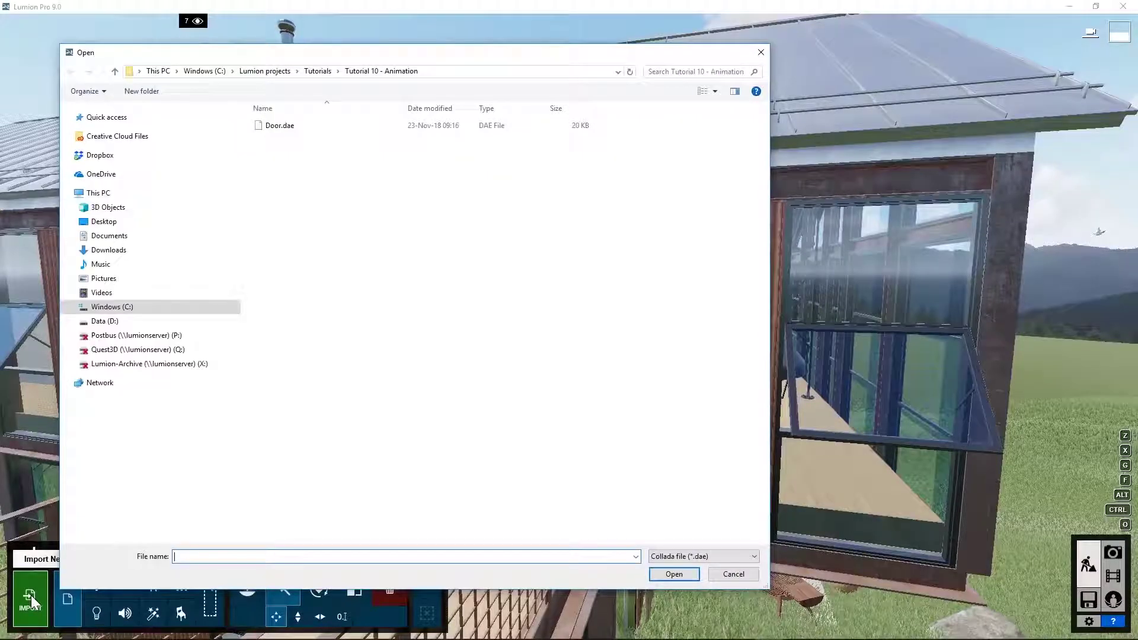
double_click(282, 127)
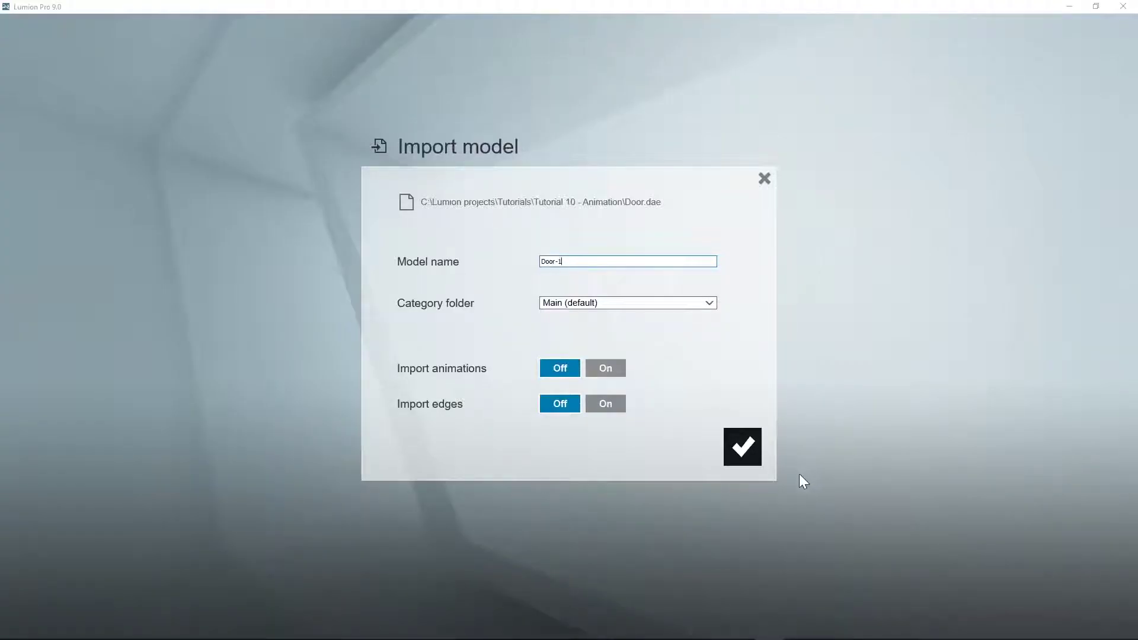
left_click(751, 456)
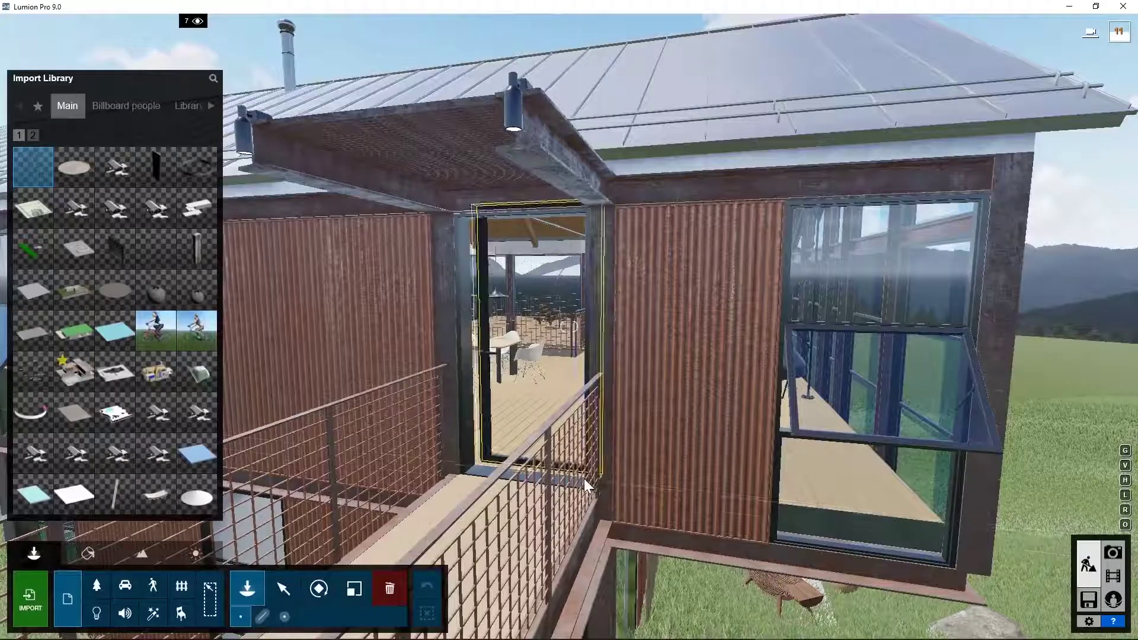
left_click(581, 493)
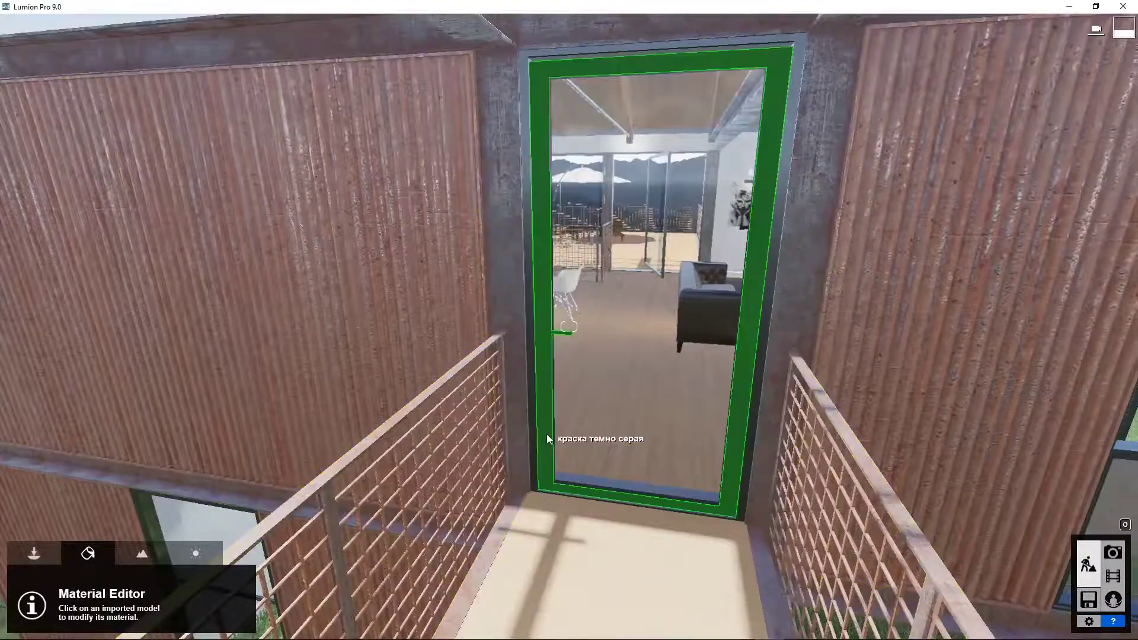
Step: Copy the door frame's iron material and paste it onto Door-1 as a Standard material
left_click(547, 439)
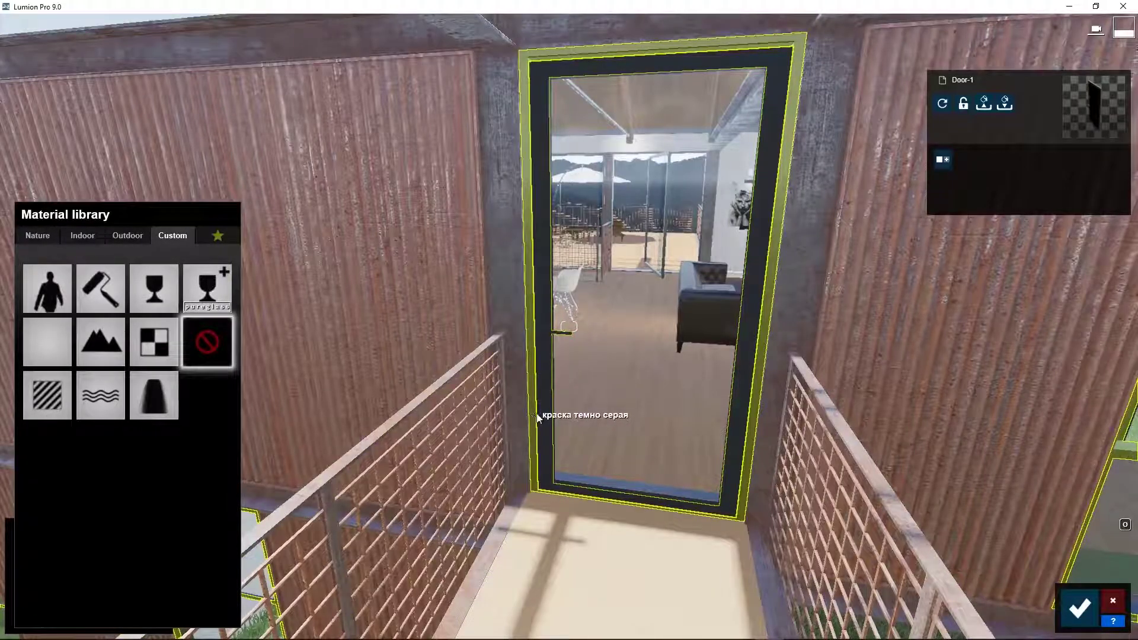
left_click(537, 414)
left_click(160, 302)
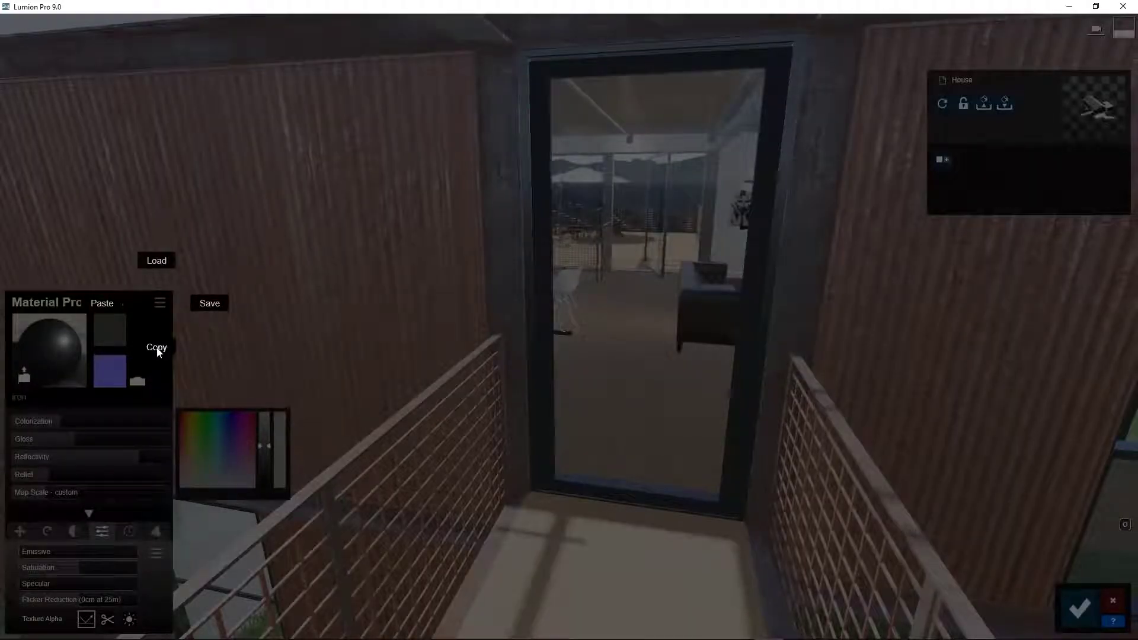
left_click(156, 347)
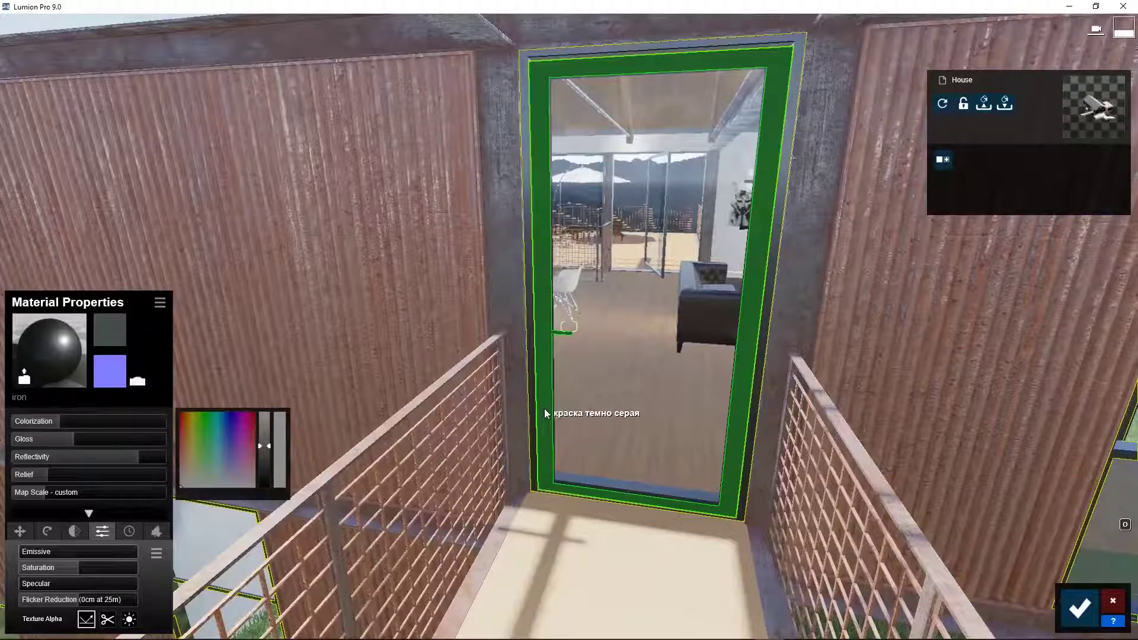
left_click(545, 413)
left_click(52, 389)
left_click(159, 302)
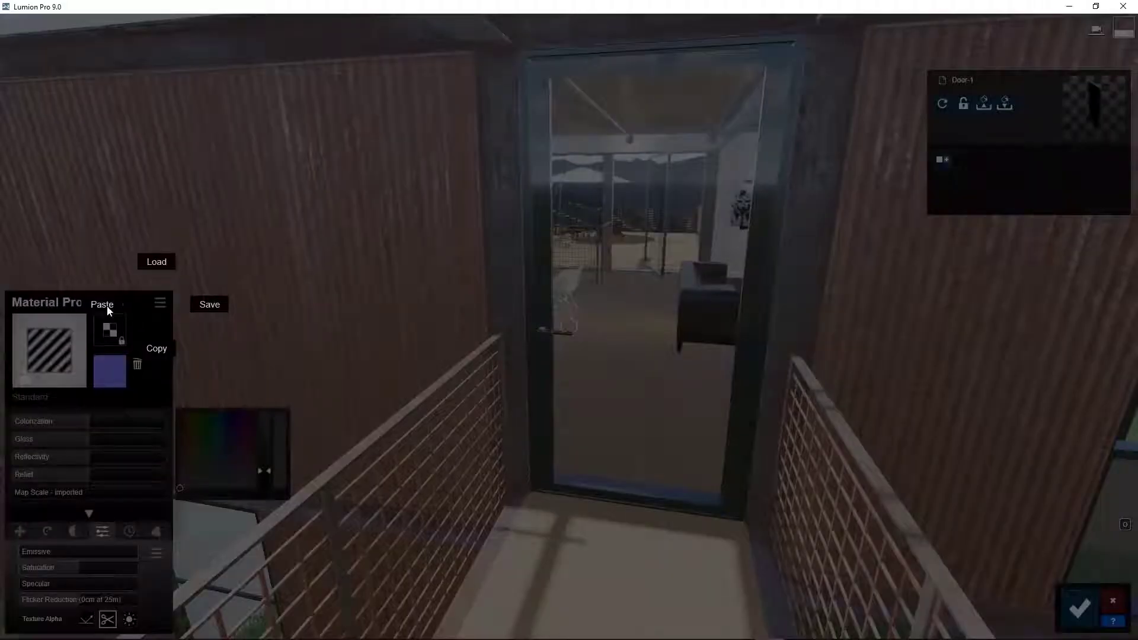
left_click(104, 305)
left_click(1076, 617)
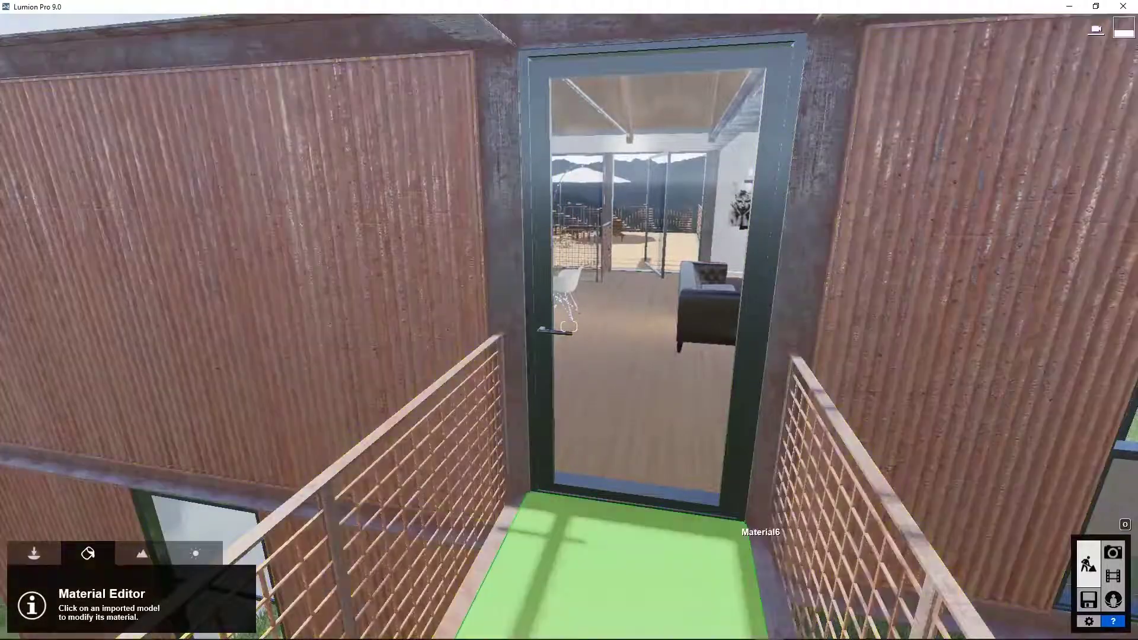
Step: Position the camera on the walkway facing the doorway
right_click_drag(749, 533, 528, 472)
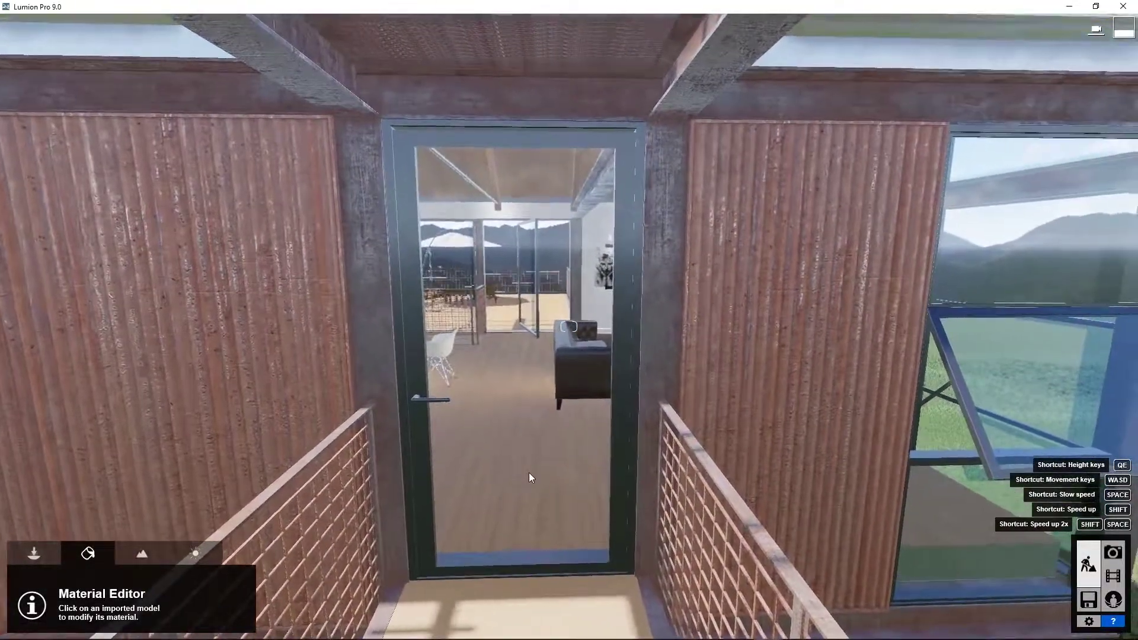
key("s")
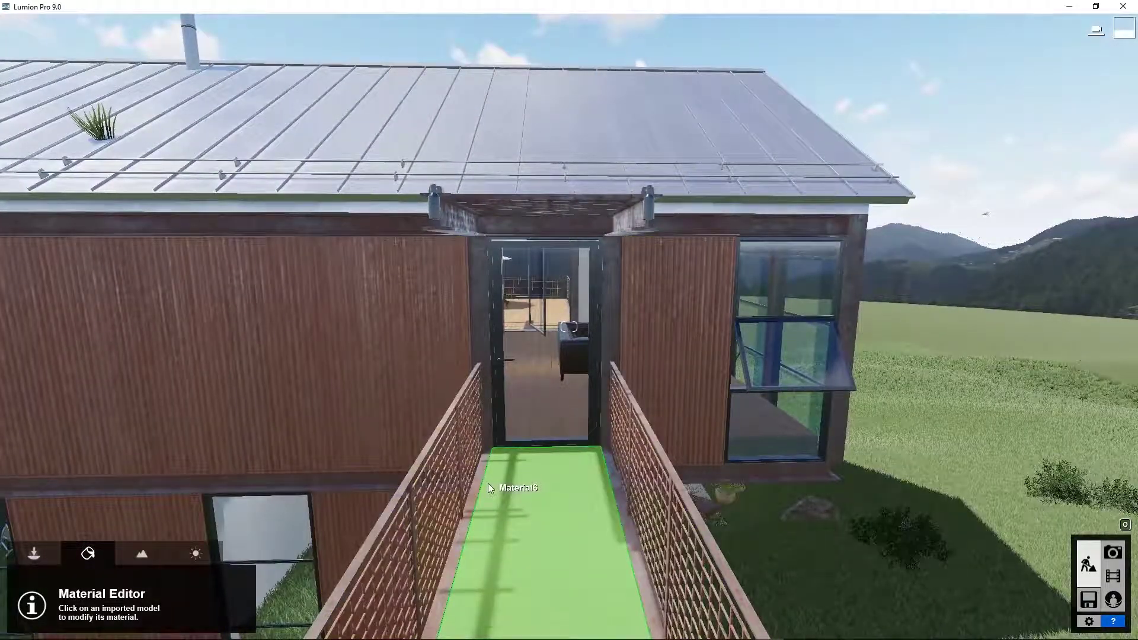
key("w")
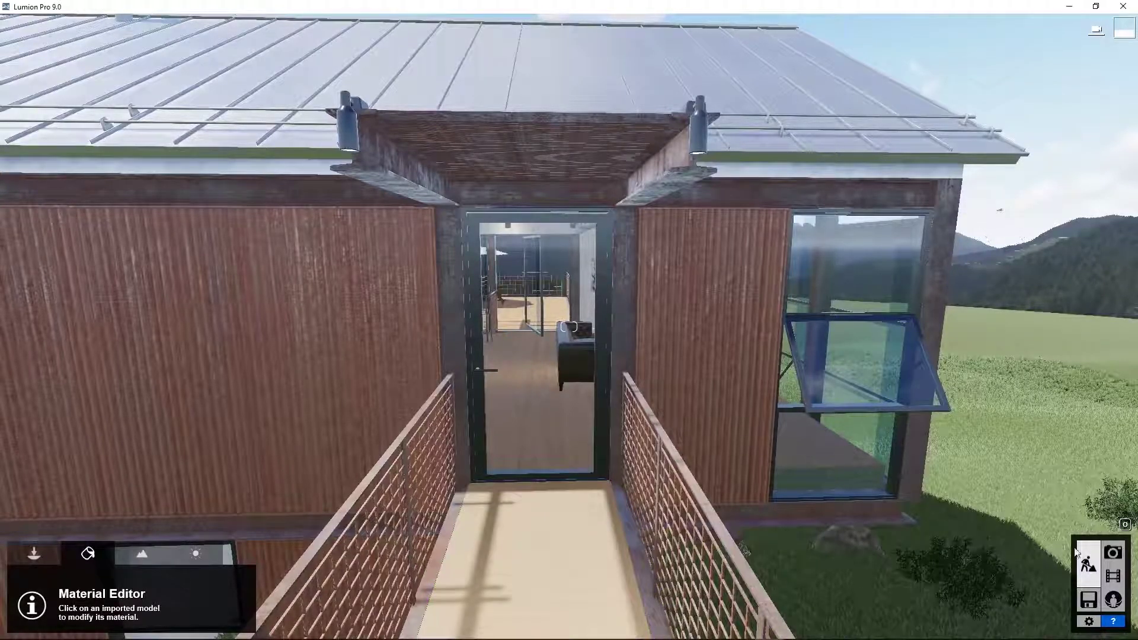
Step: Start a new clip in slot 2 and capture a keyframe near the door
left_click(1113, 576)
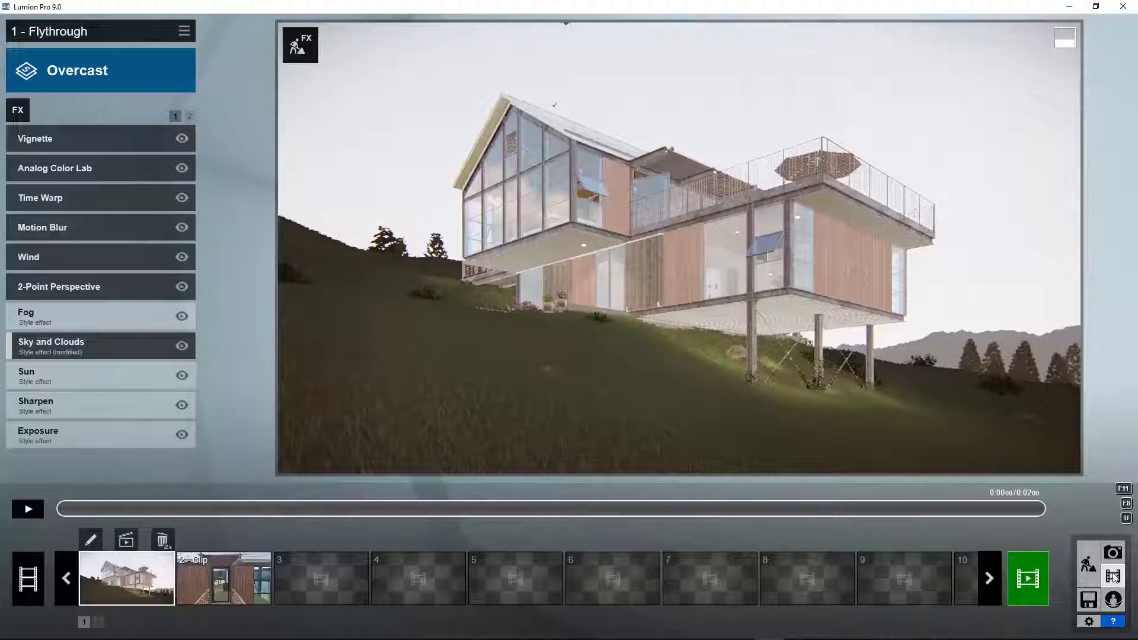
left_click(224, 578)
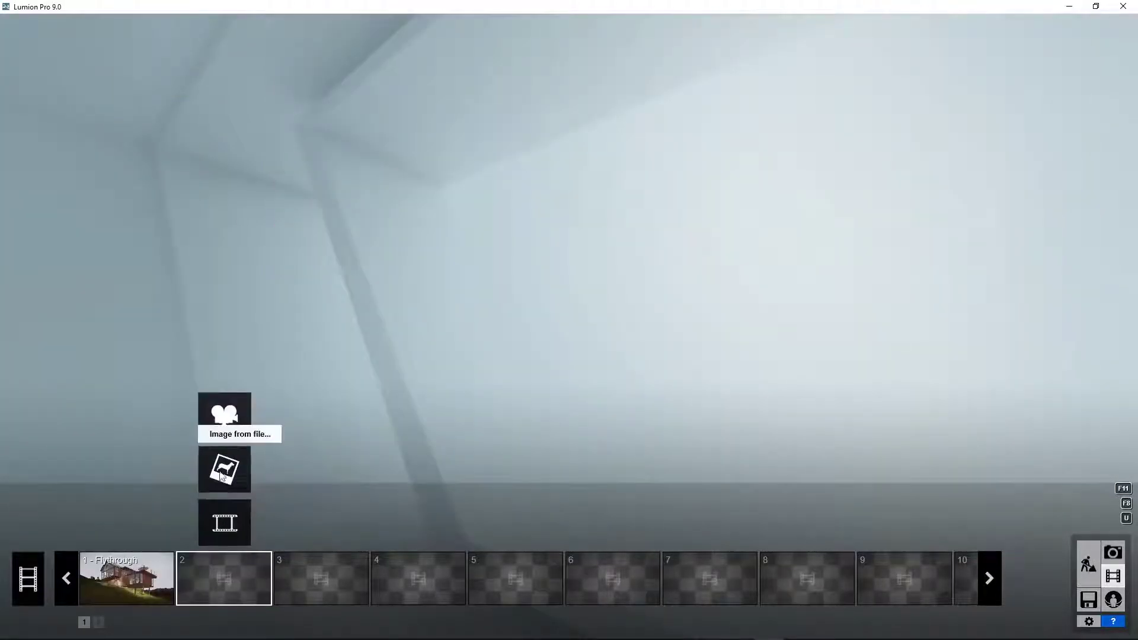
left_click(225, 418)
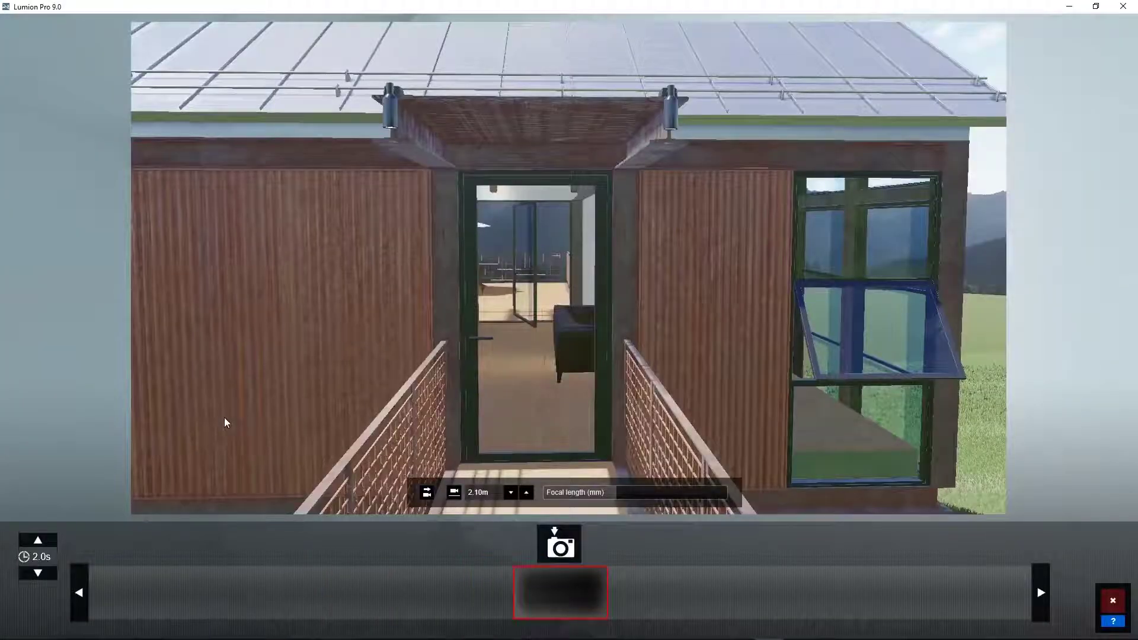
key("w")
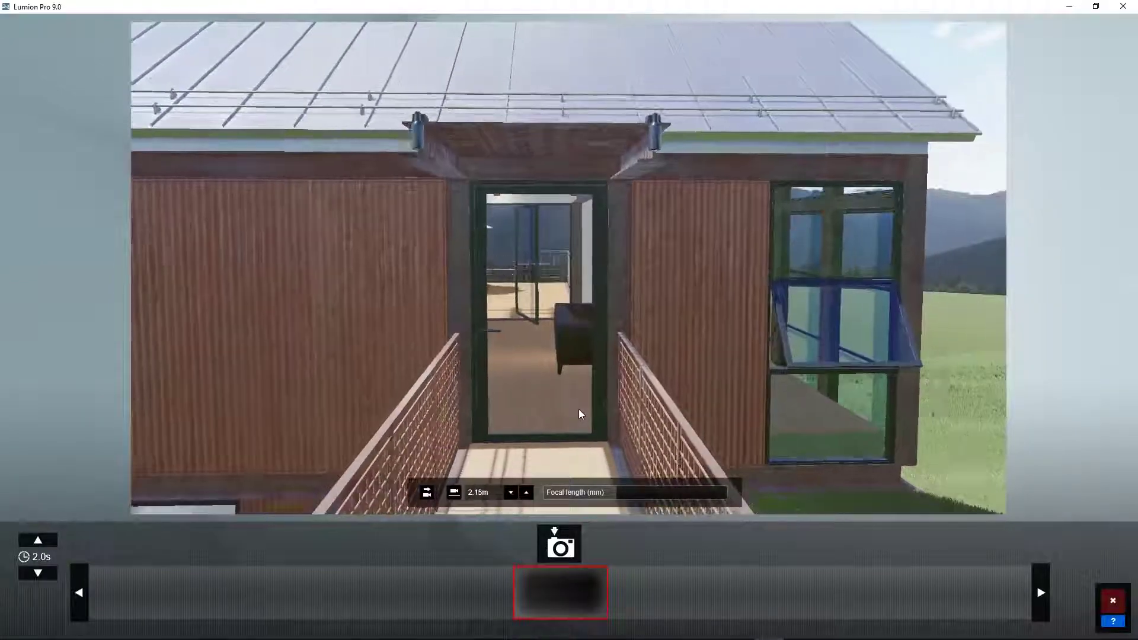
left_click(560, 548)
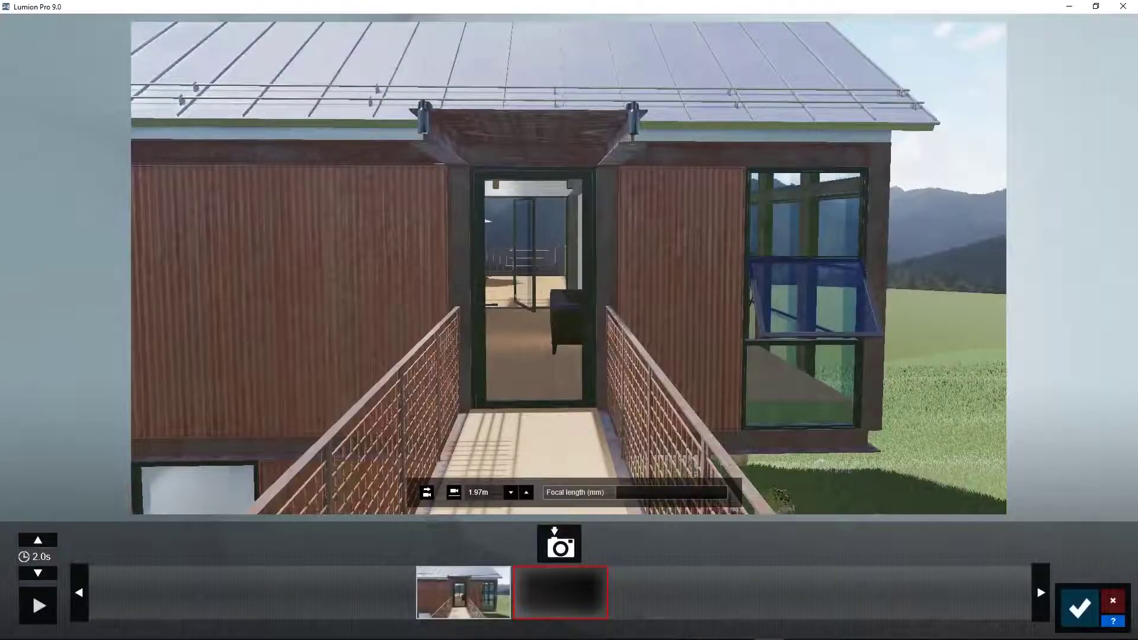
Step: Add a second keyframe inside past the glass door, preview it, and save the clip
key("w")
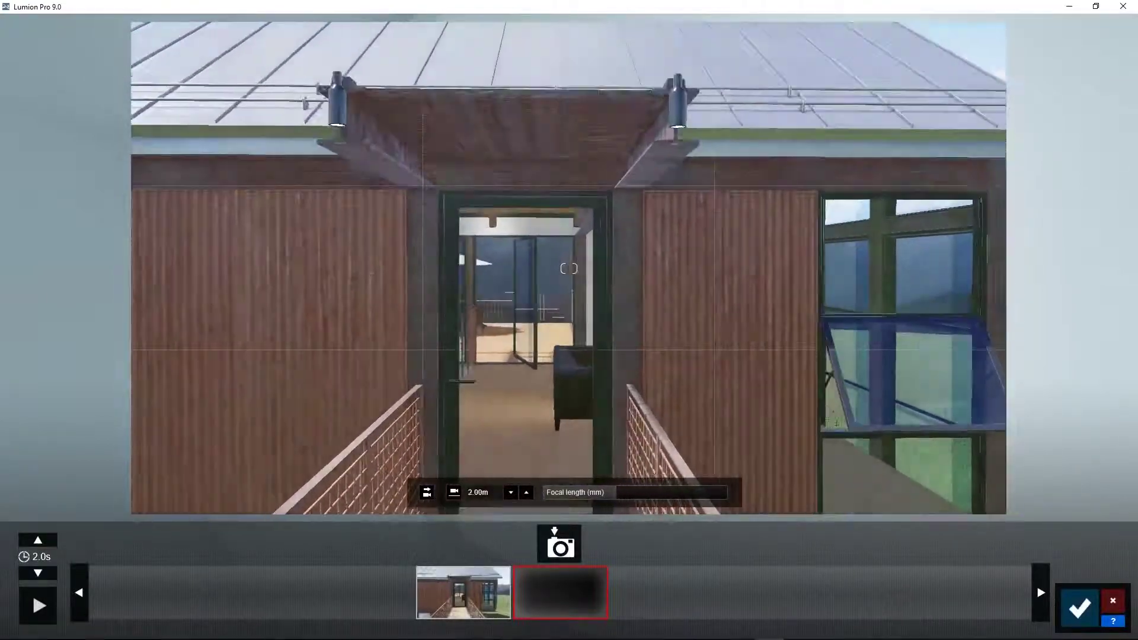
key("w")
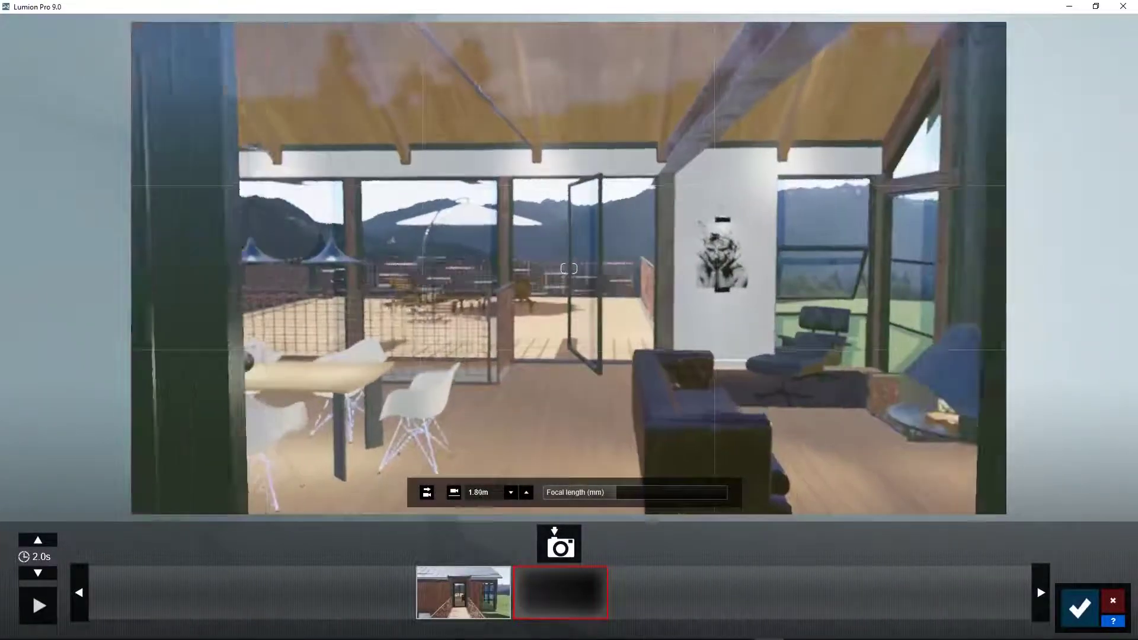
key("w")
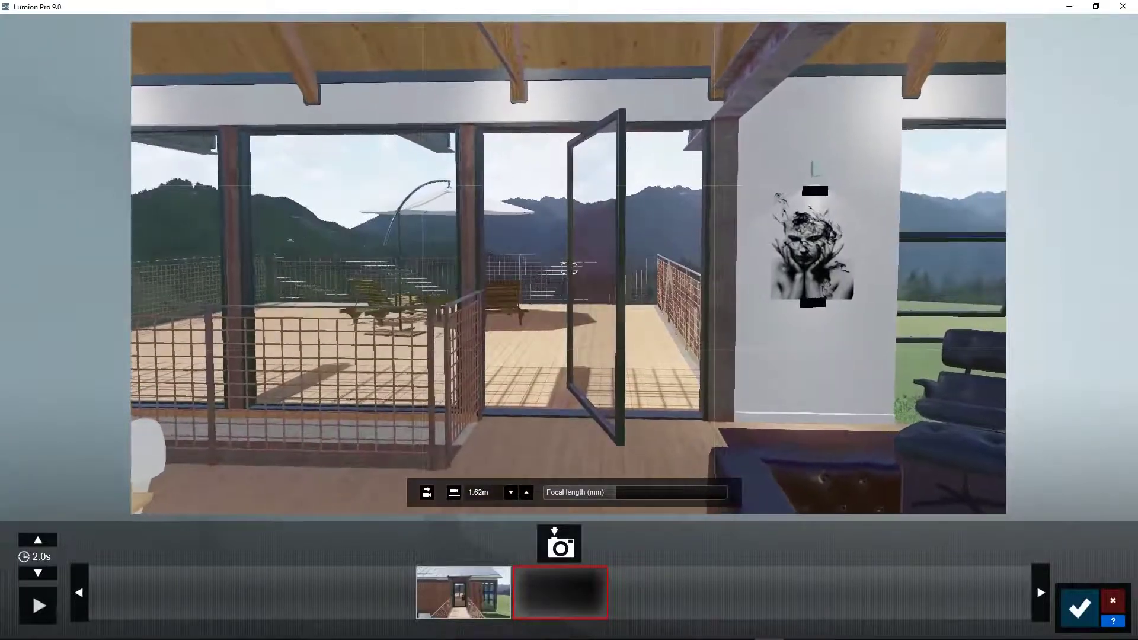
left_click(559, 546)
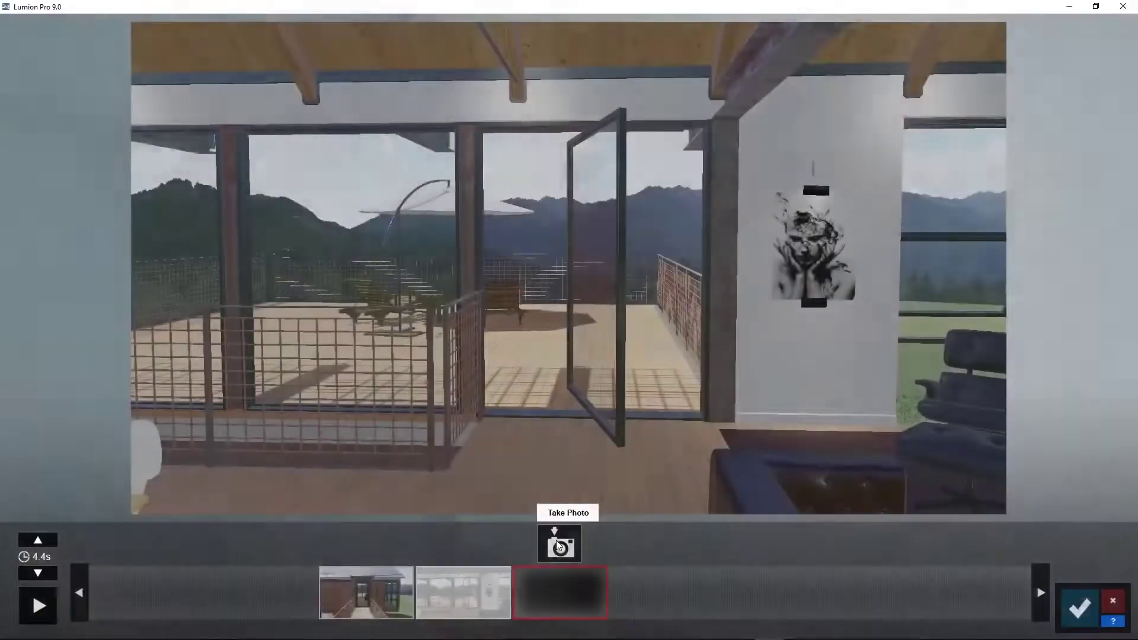
left_click(38, 608)
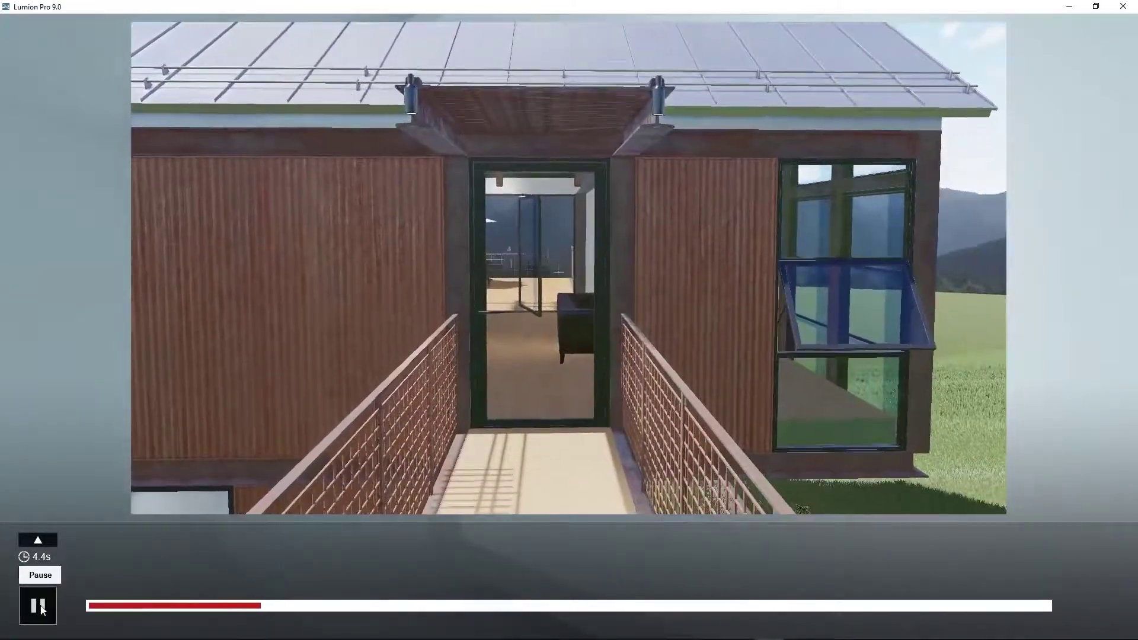
left_click(39, 606)
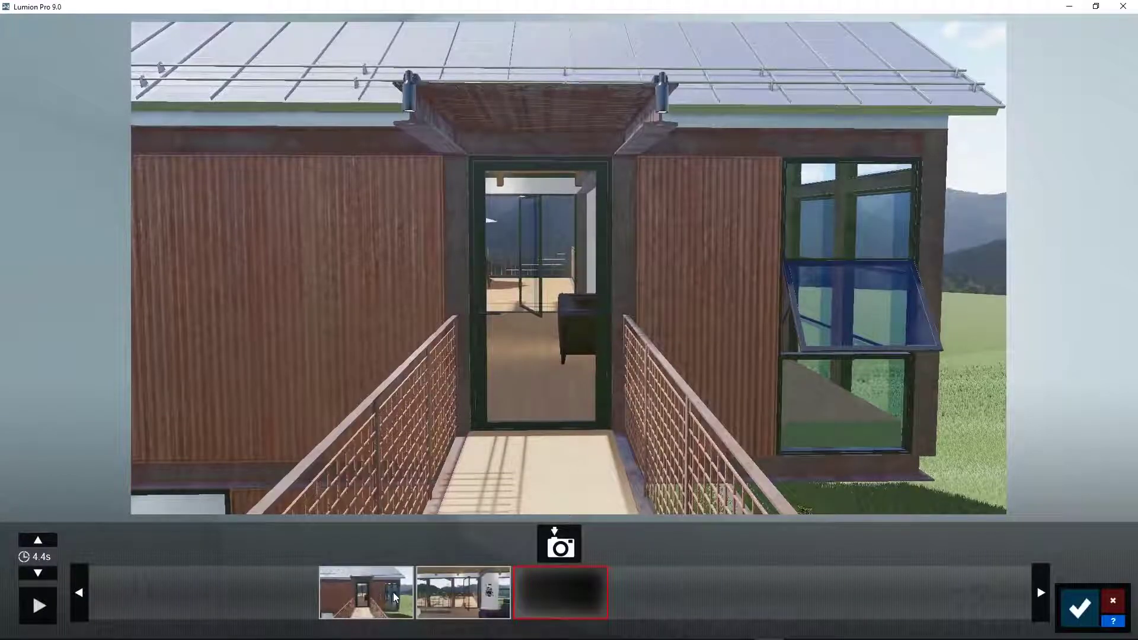
left_click(1077, 610)
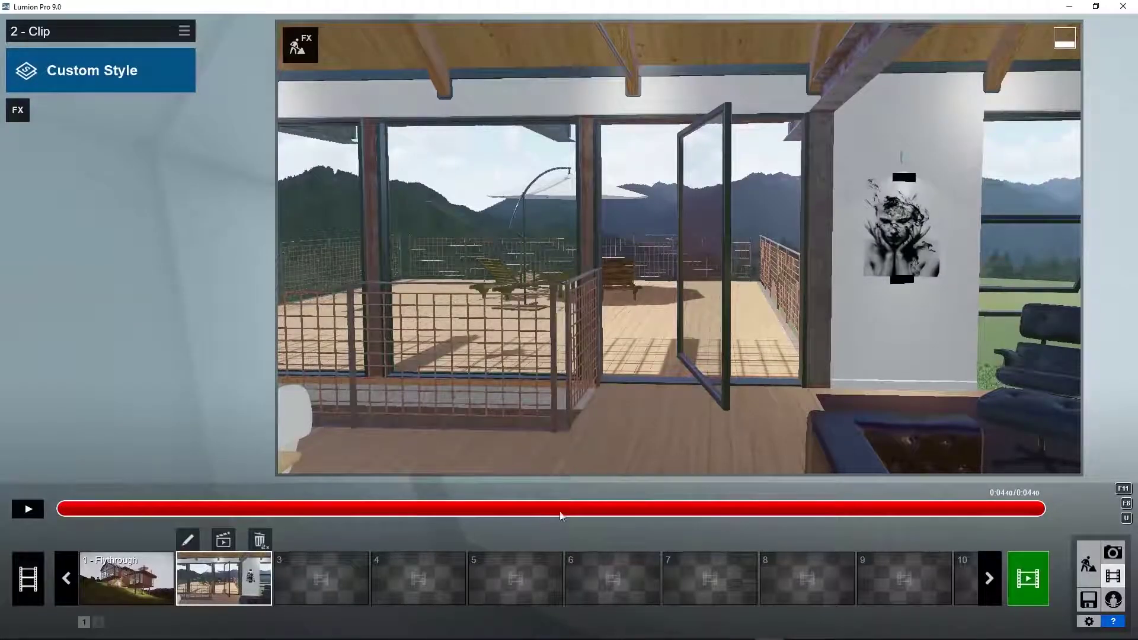
Step: Add Advanced Move from the Scene and Animation effects to clip 2 and open its editor
left_click_drag(658, 515, 63, 511)
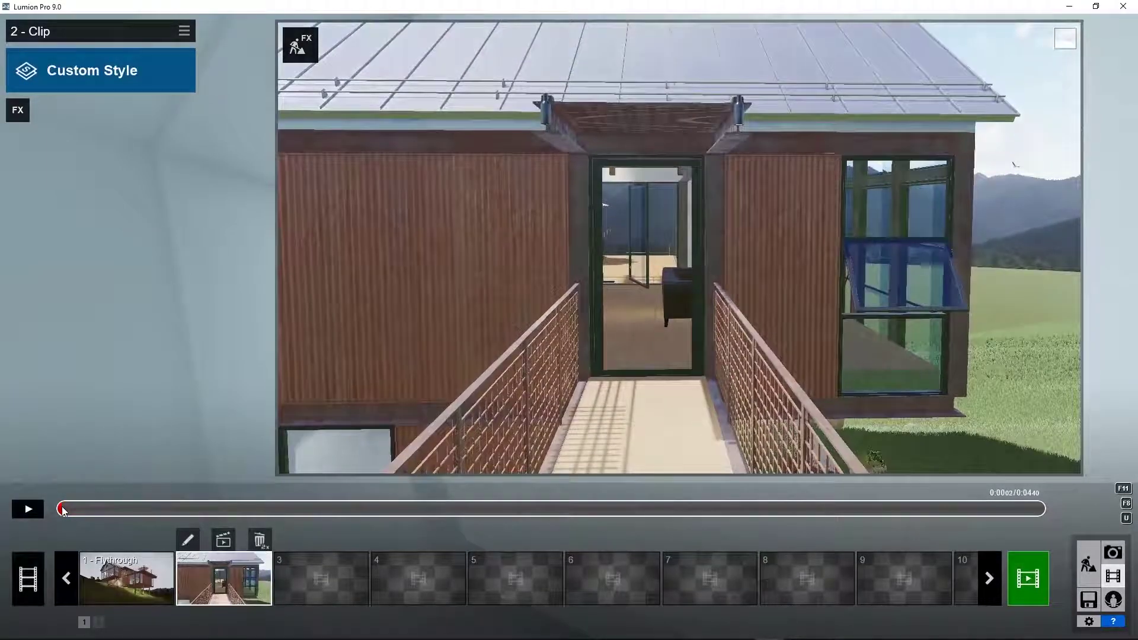
left_click(18, 112)
left_click(393, 118)
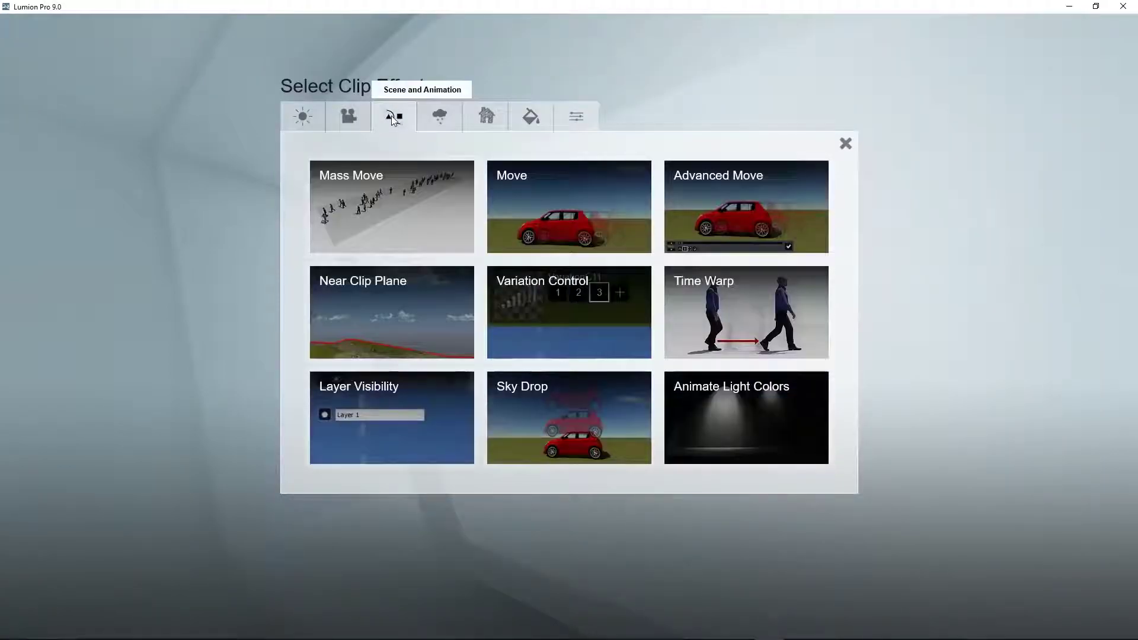
left_click(723, 187)
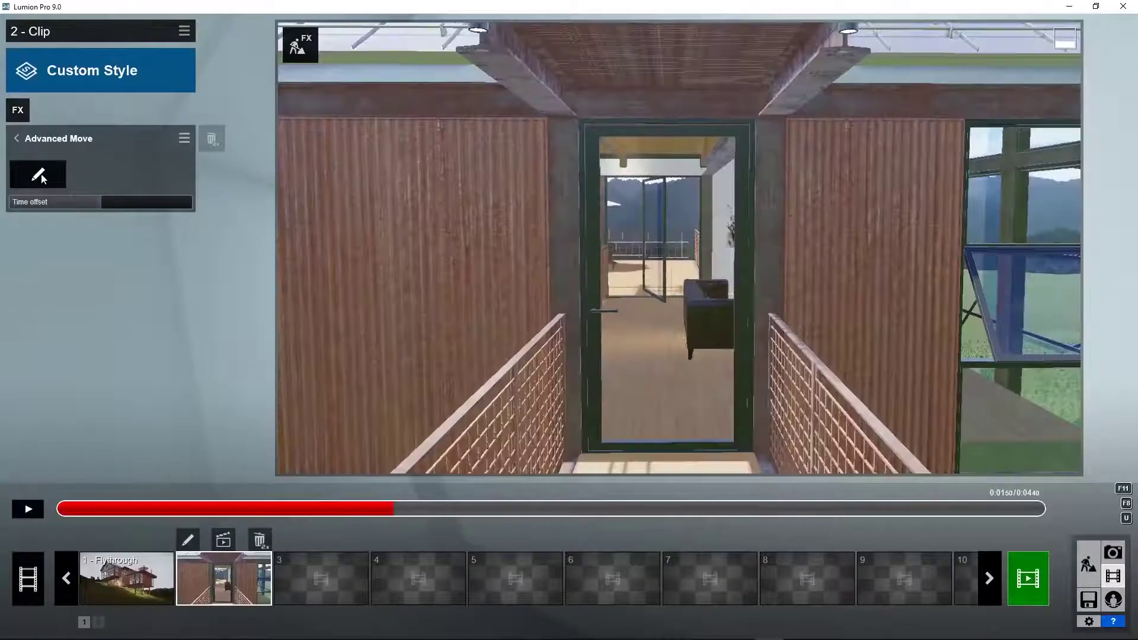
left_click(39, 176)
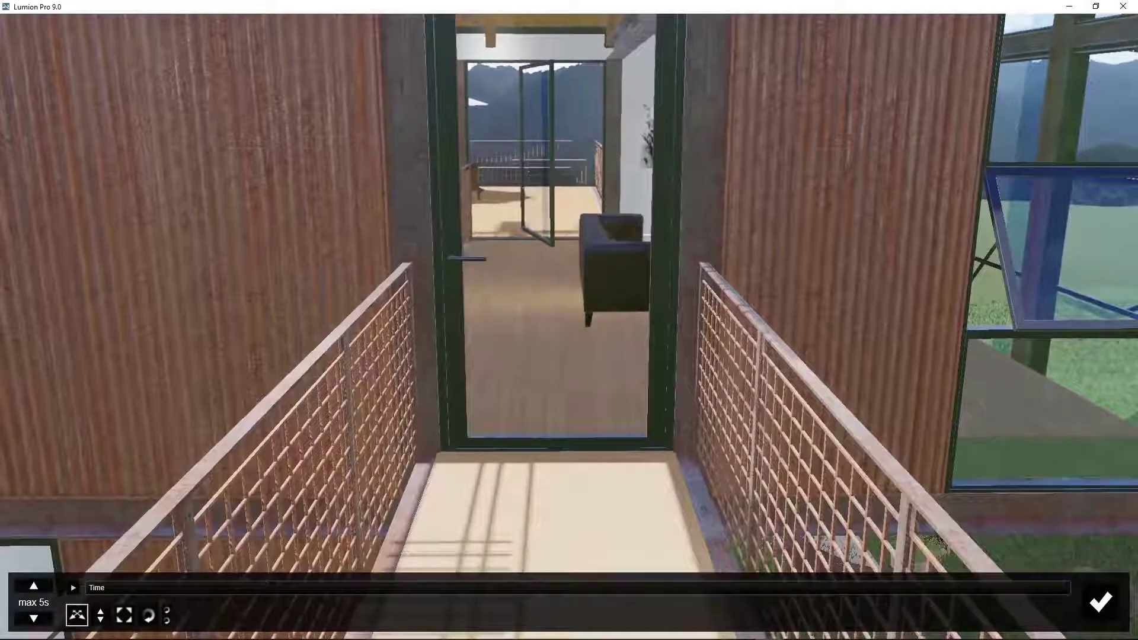
Step: Rotate the entrance door's heading so it swings open, then confirm the animation
right_click_drag(647, 344, 647, 344)
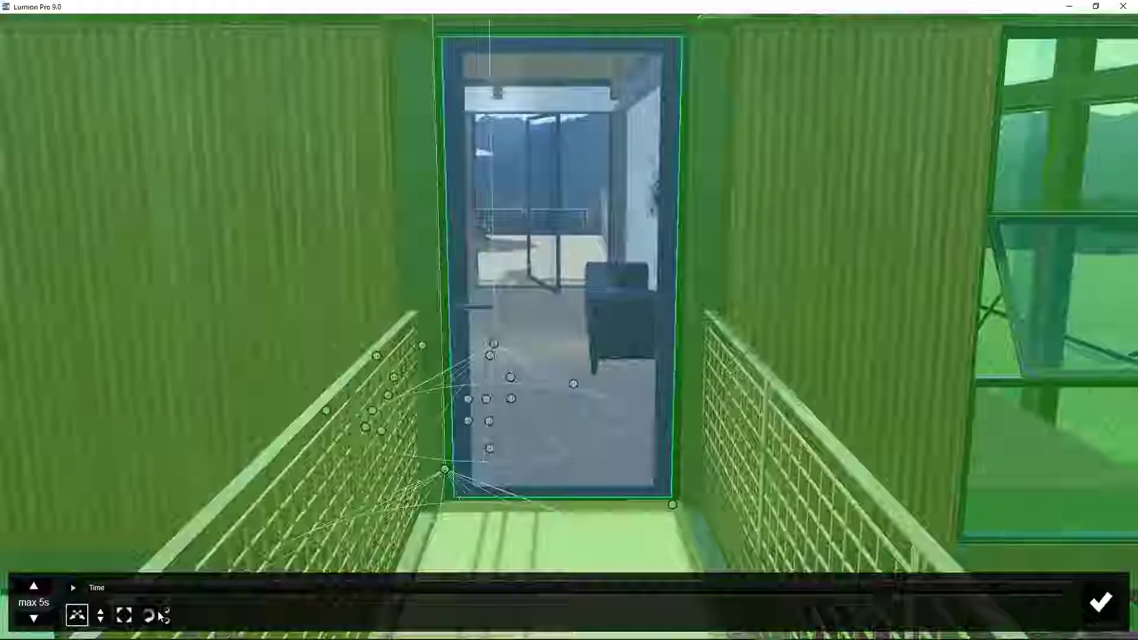
left_click(151, 617)
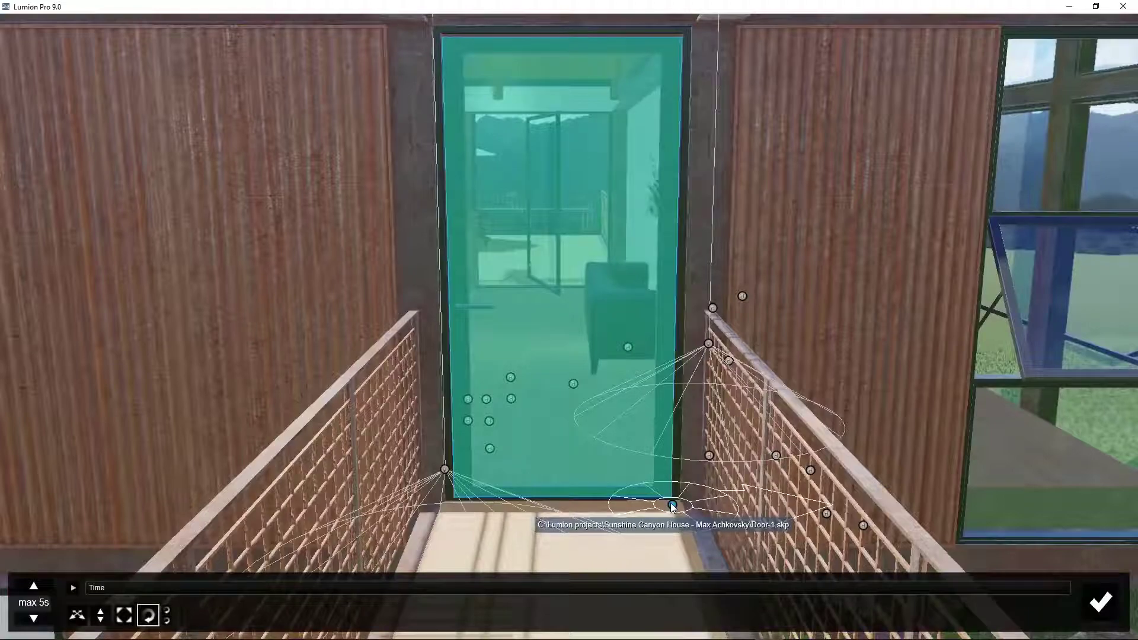
mouse_move(672, 506)
left_mouse_down()
mouse_move(680, 519)
mouse_move(684, 508)
left_mouse_up()
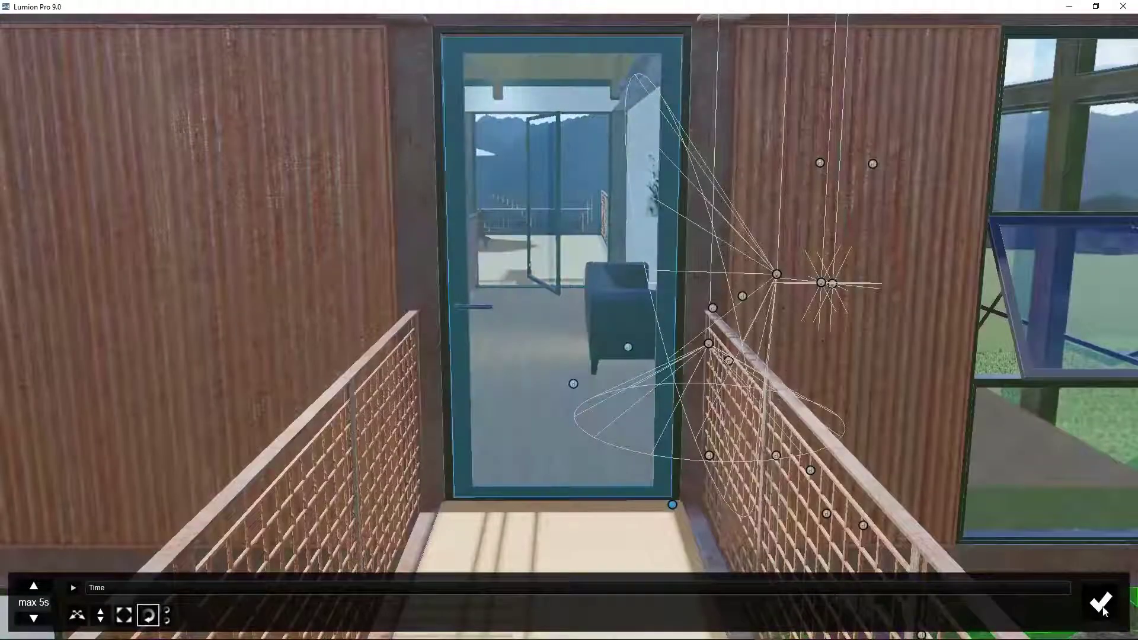
left_click(1101, 601)
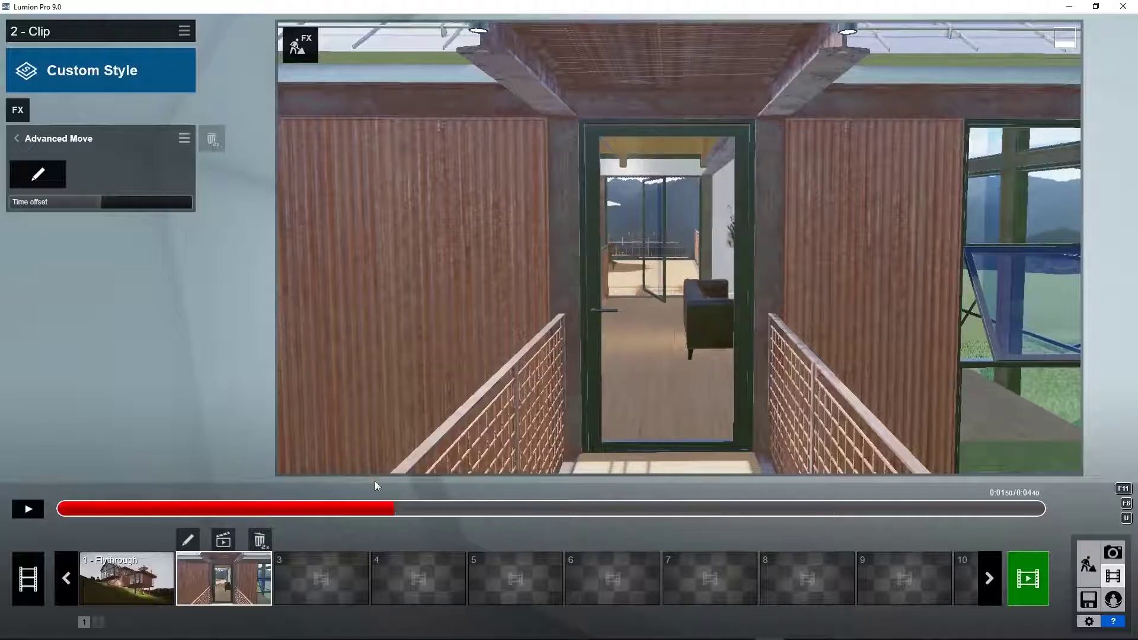
Step: Re-key the door shut at 1.5 s and swinging open at 2.0 s
left_click(38, 174)
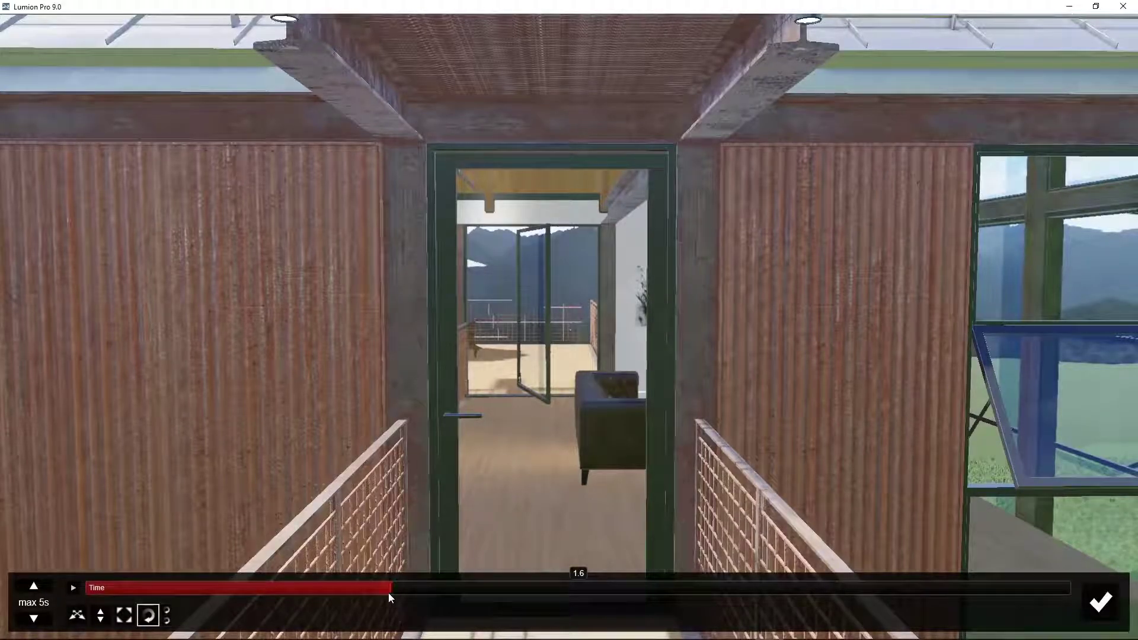
left_click(148, 616)
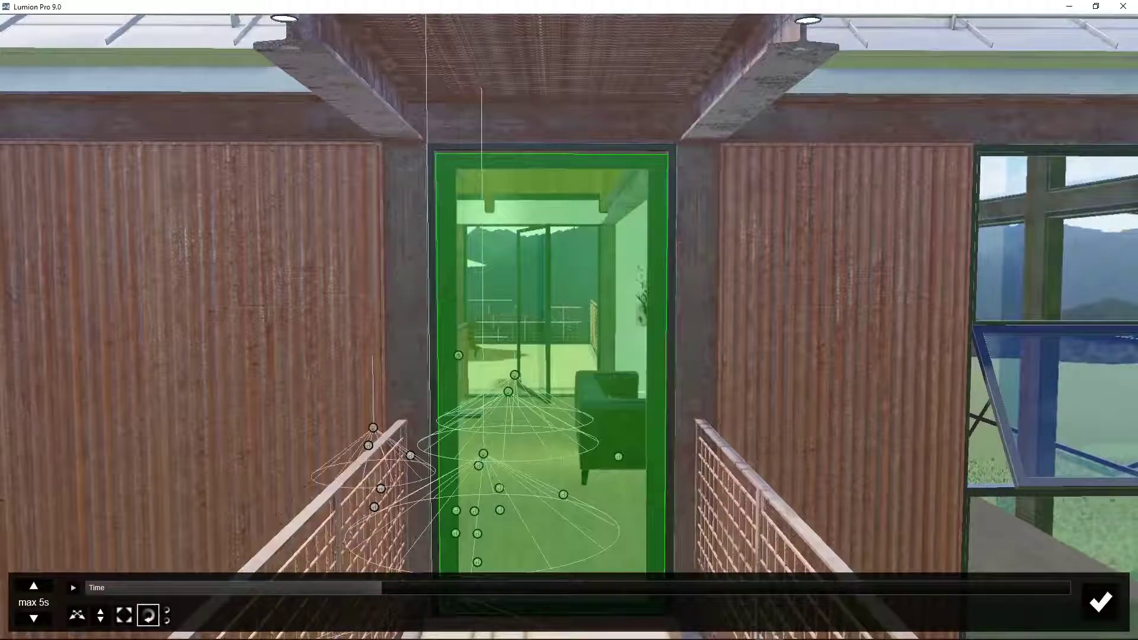
right_click_drag(476, 505, 602, 532)
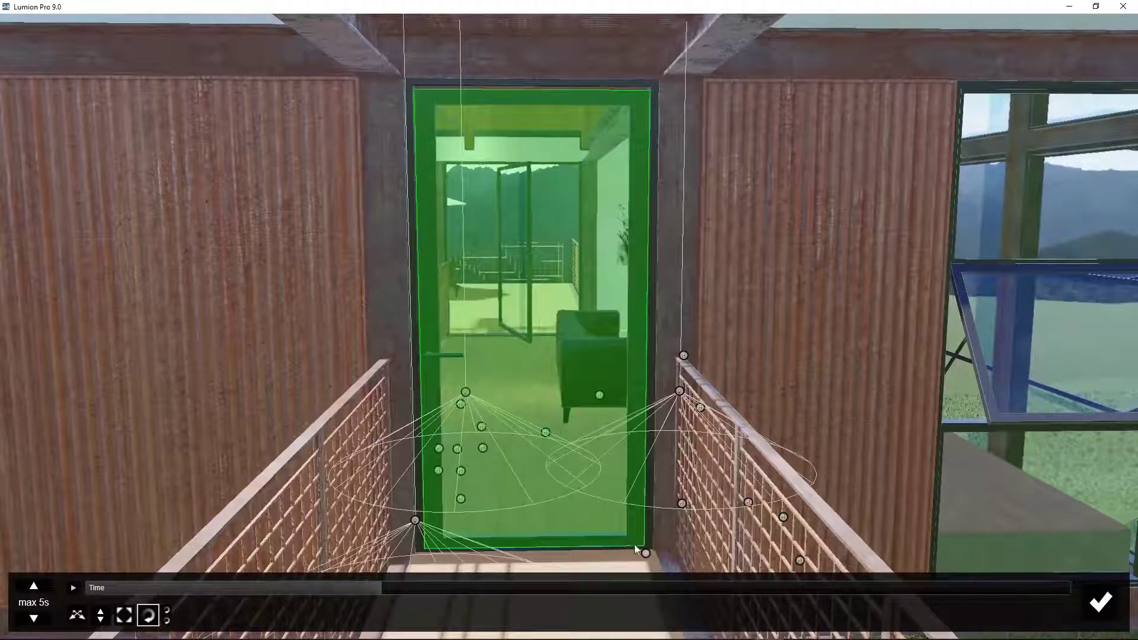
left_click_drag(635, 546, 670, 553)
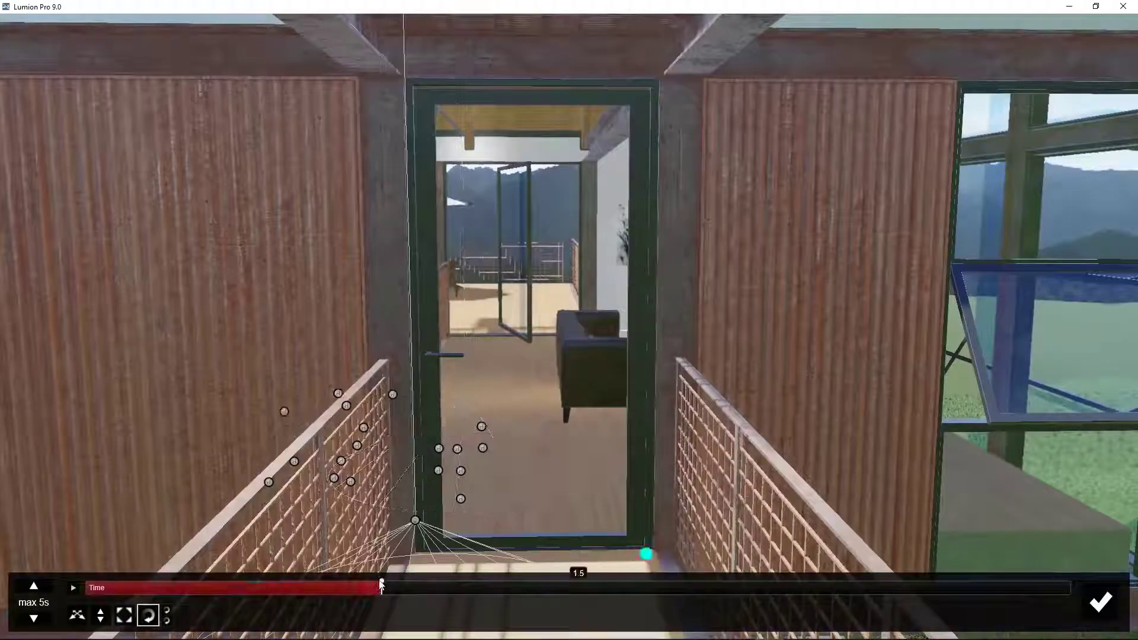
left_click_drag(383, 591, 578, 589)
left_click(646, 554)
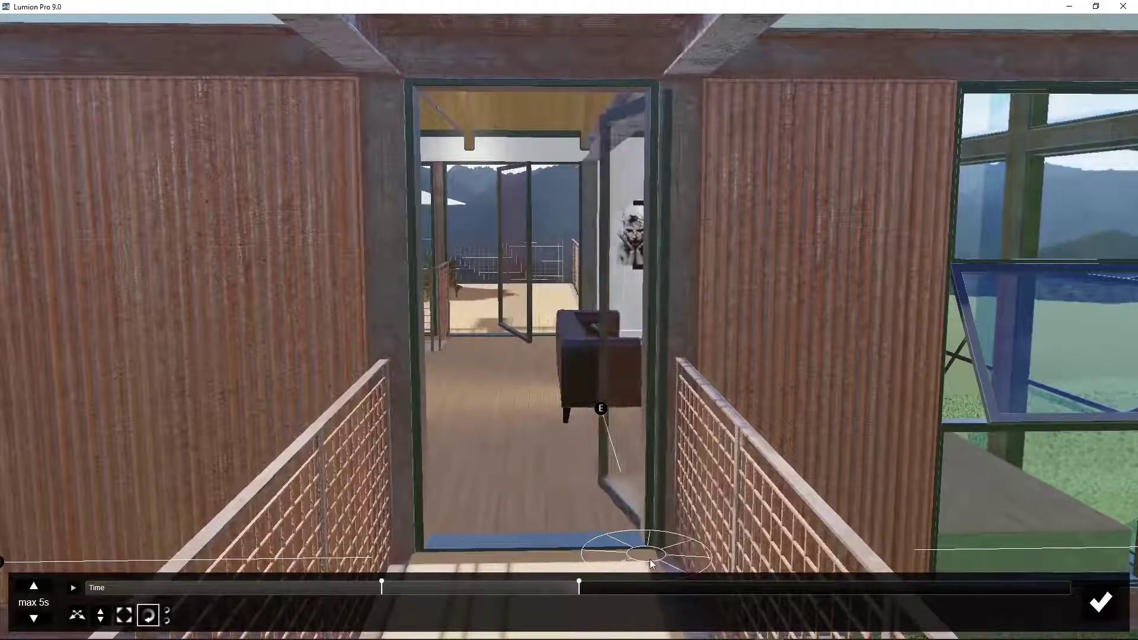
left_click(1100, 602)
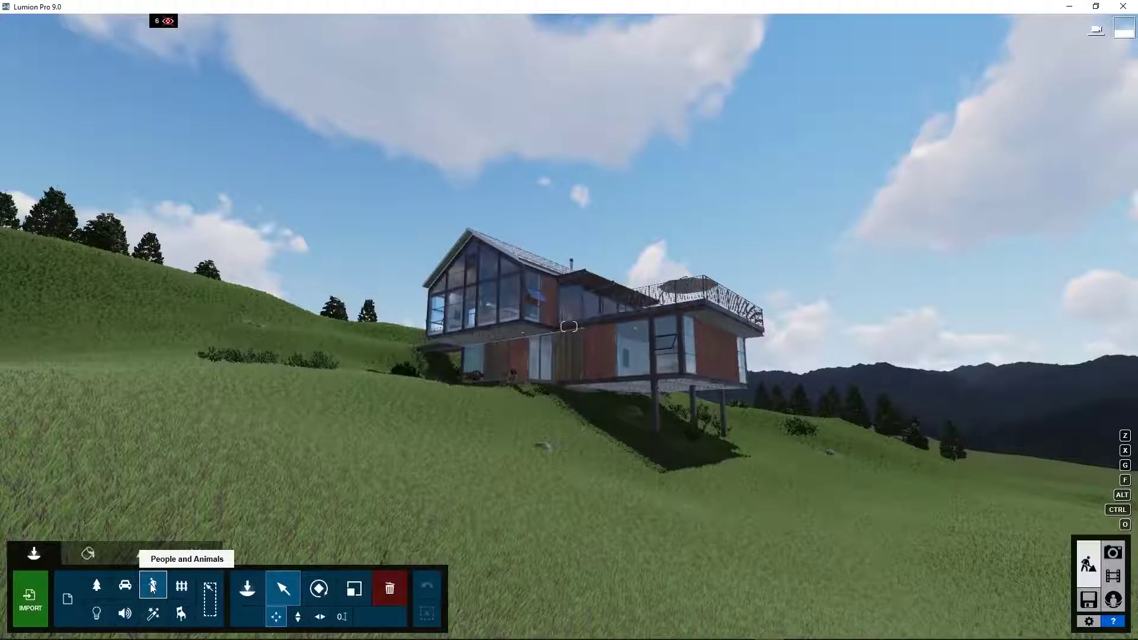
Step: Place a Seagull 001 Flying bird from the Birds category on the hillside below the house
left_click(247, 590)
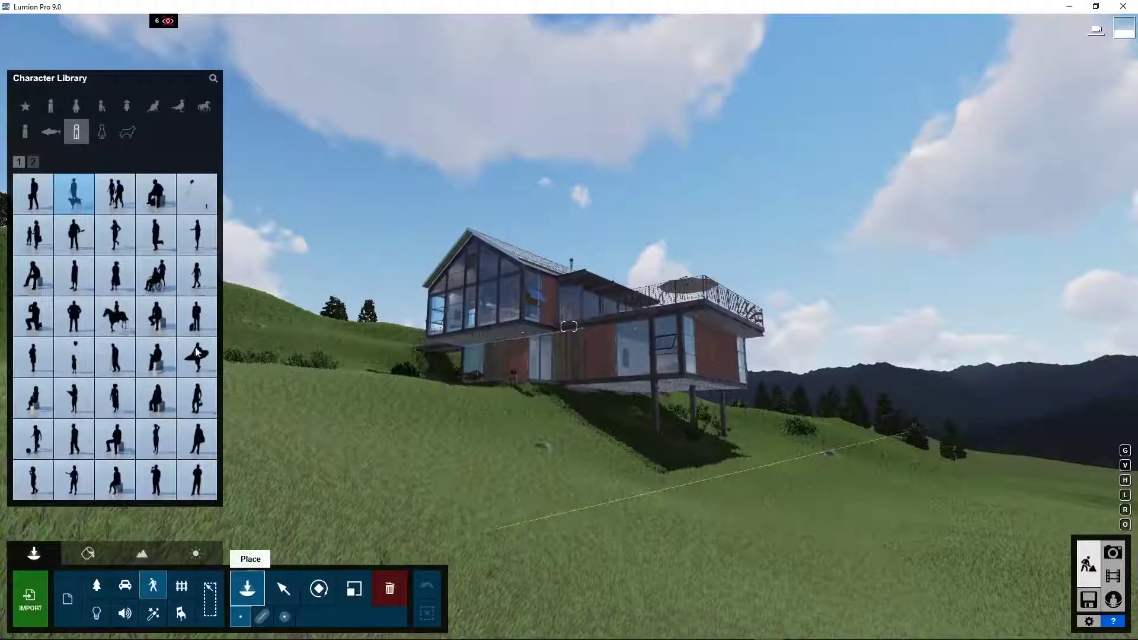
left_click(181, 106)
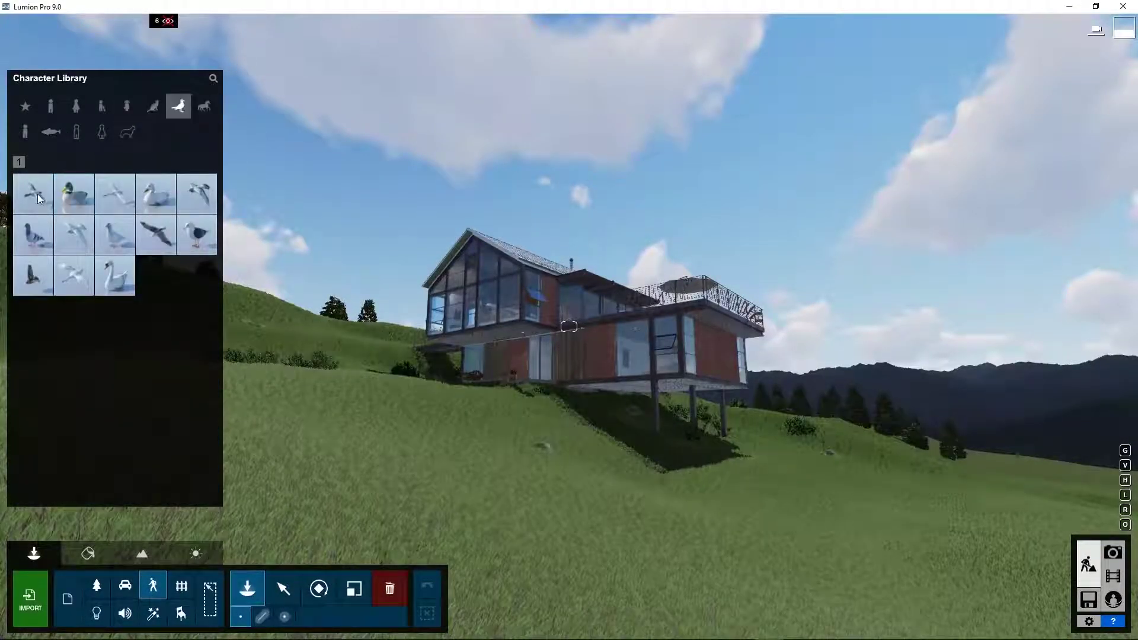
mouse_move(39, 198)
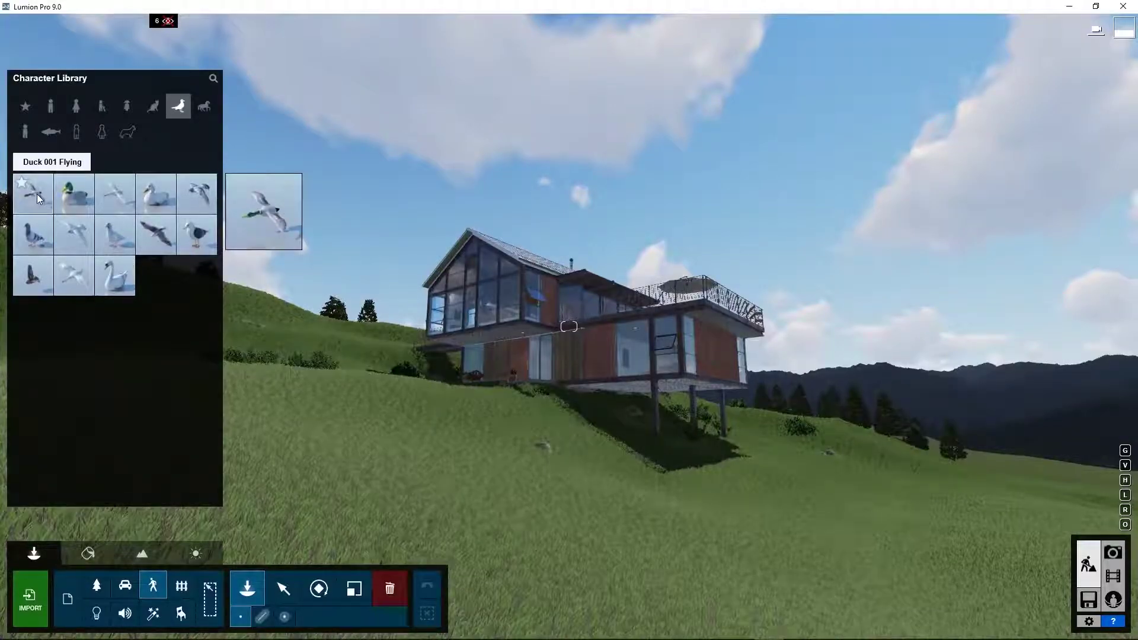
mouse_move(159, 241)
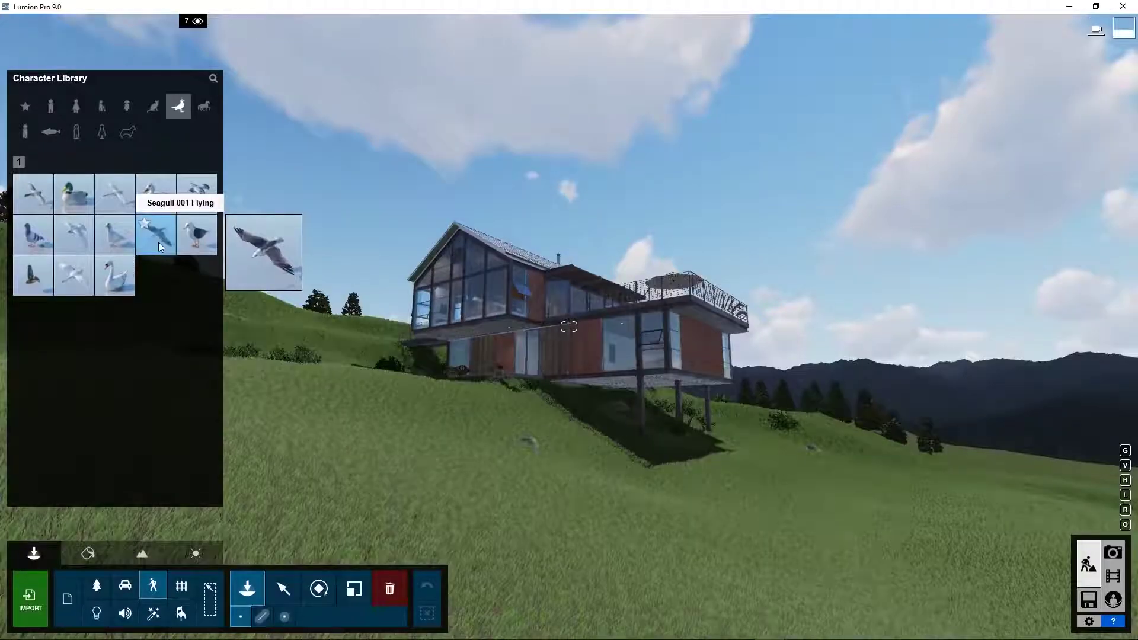
left_click(158, 242)
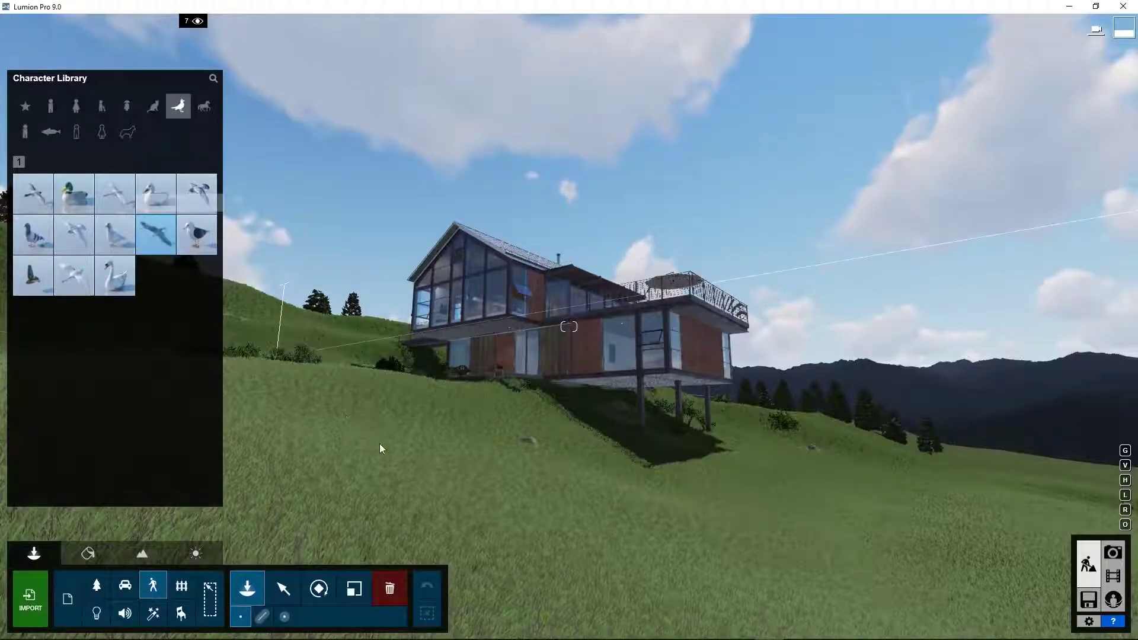
left_click(449, 496)
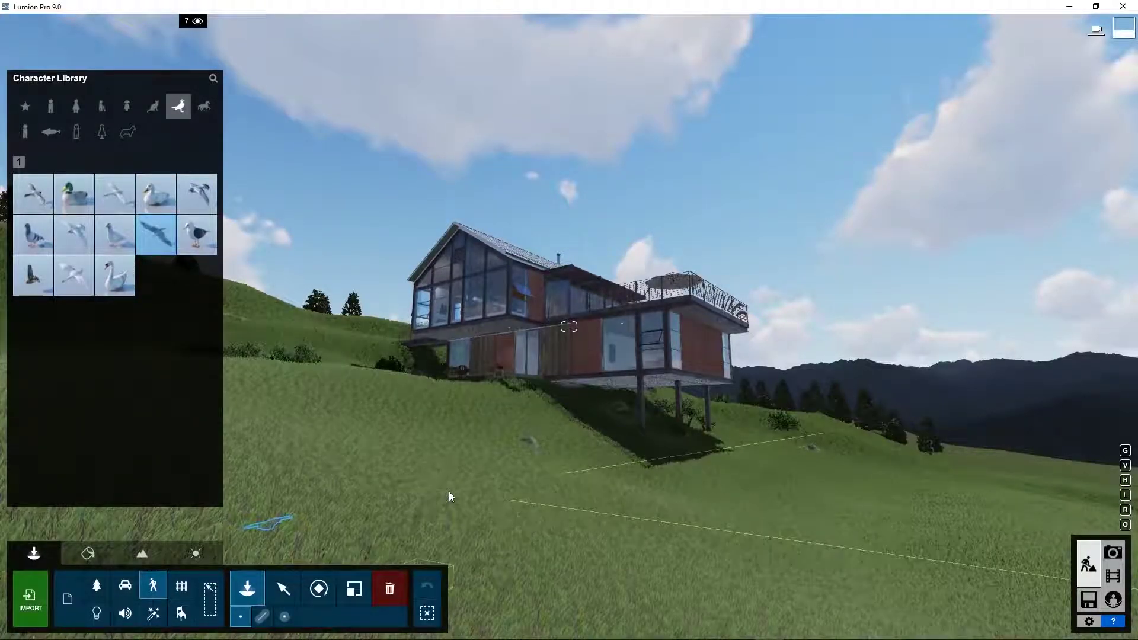
left_click(280, 589)
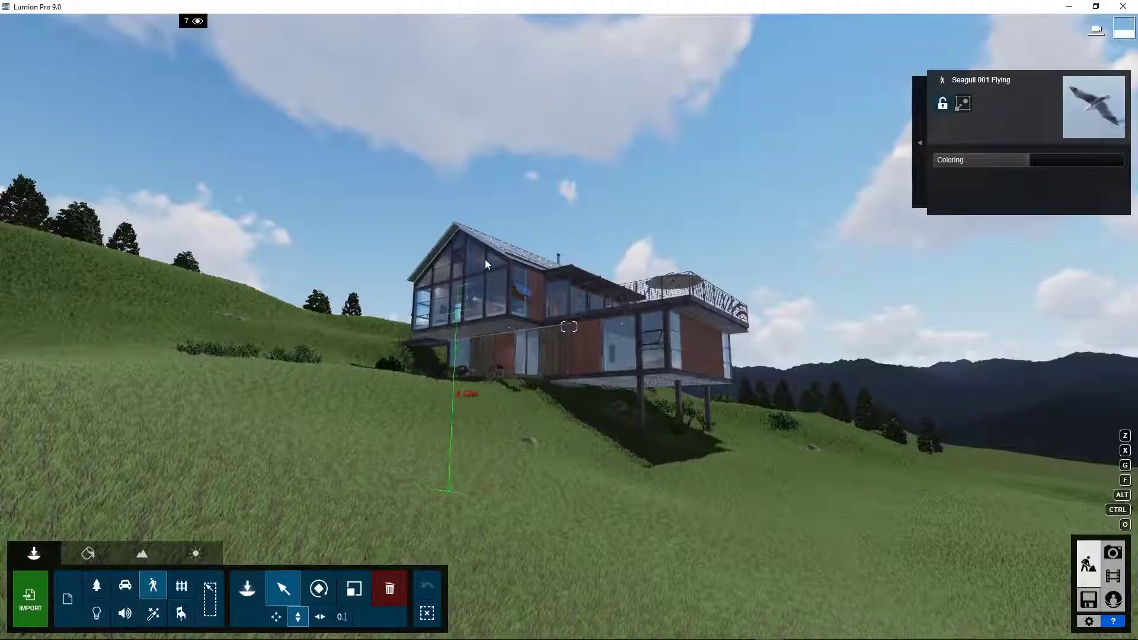
Step: Raise the seagull high into the sky, then shift it sideways about 6.44 m
left_click_drag(488, 224, 492, 191)
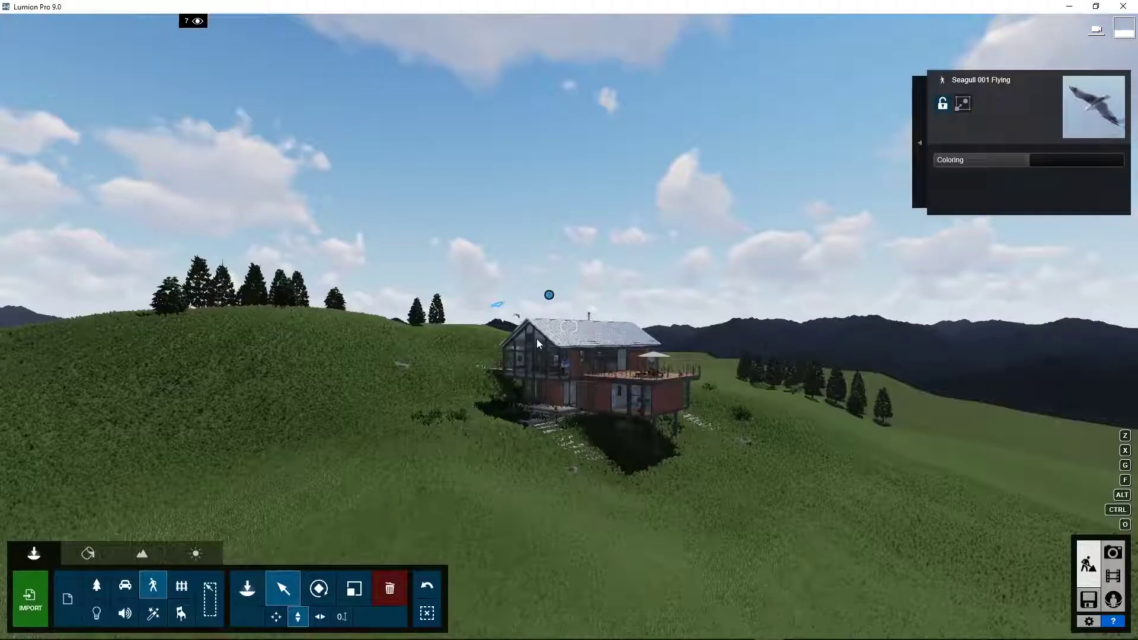
mouse_move(549, 296)
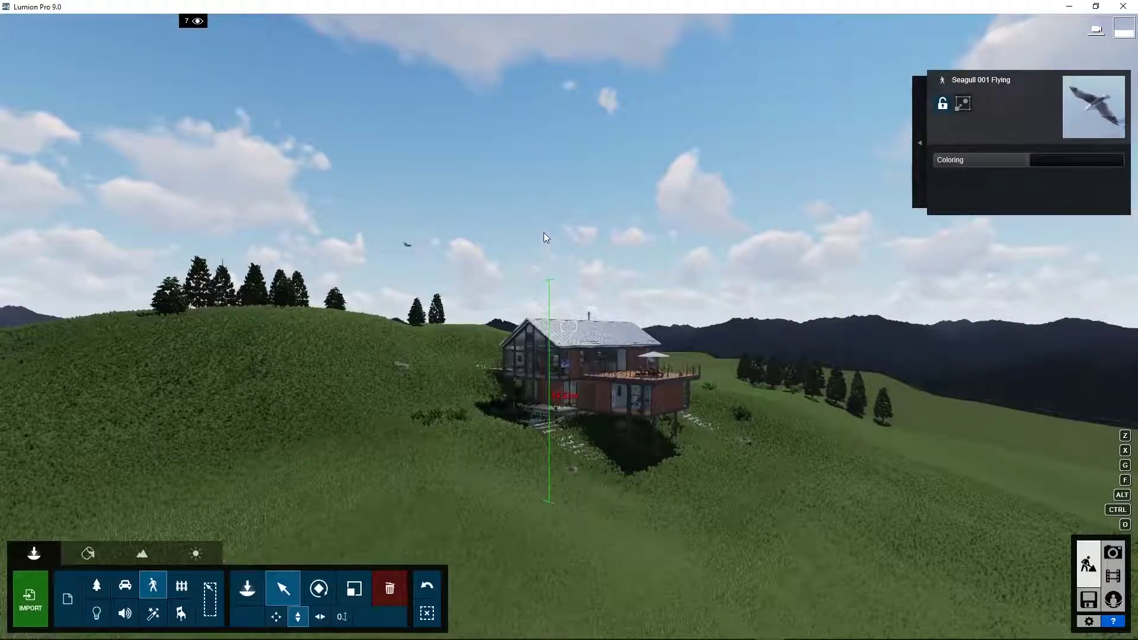
left_click_drag(546, 205, 543, 193)
left_click(319, 617)
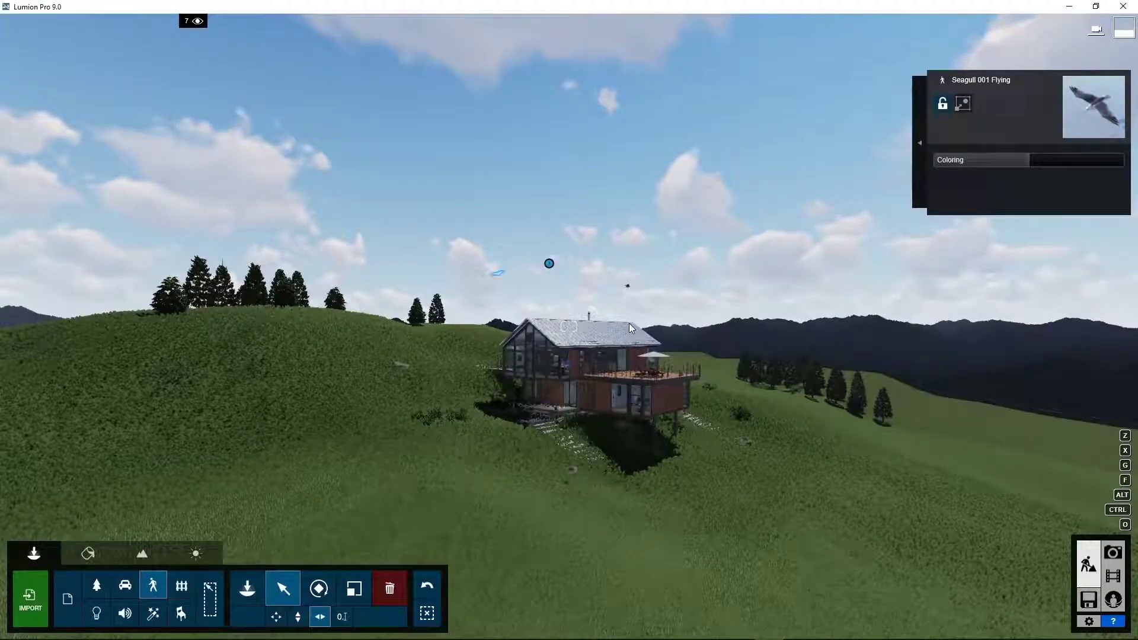
left_click_drag(546, 262, 373, 272)
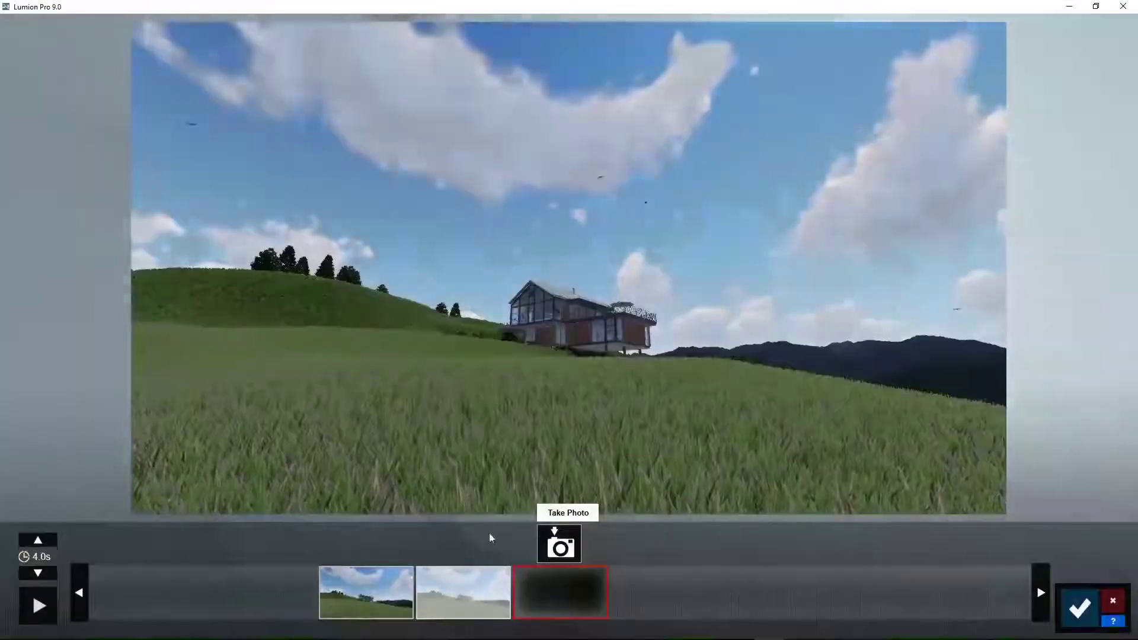
Step: Lengthen the hillside camera clip to 15.3 s, preview it, and save it as clip 3
left_click(38, 604)
left_click(38, 604)
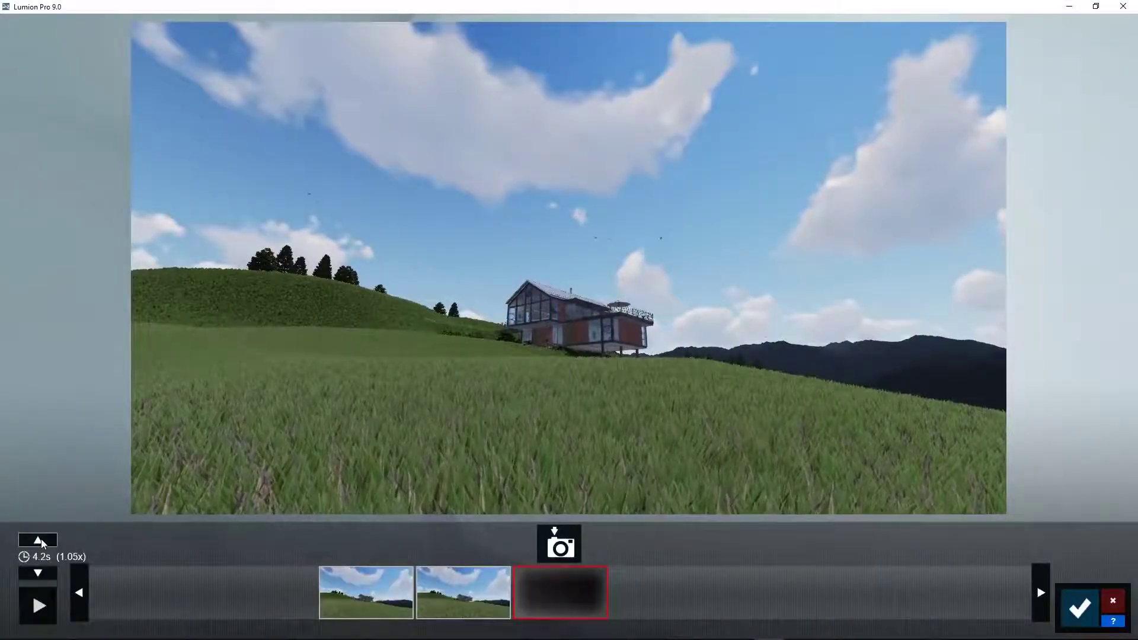
left_click(40, 539)
left_click(38, 539)
left_click(38, 604)
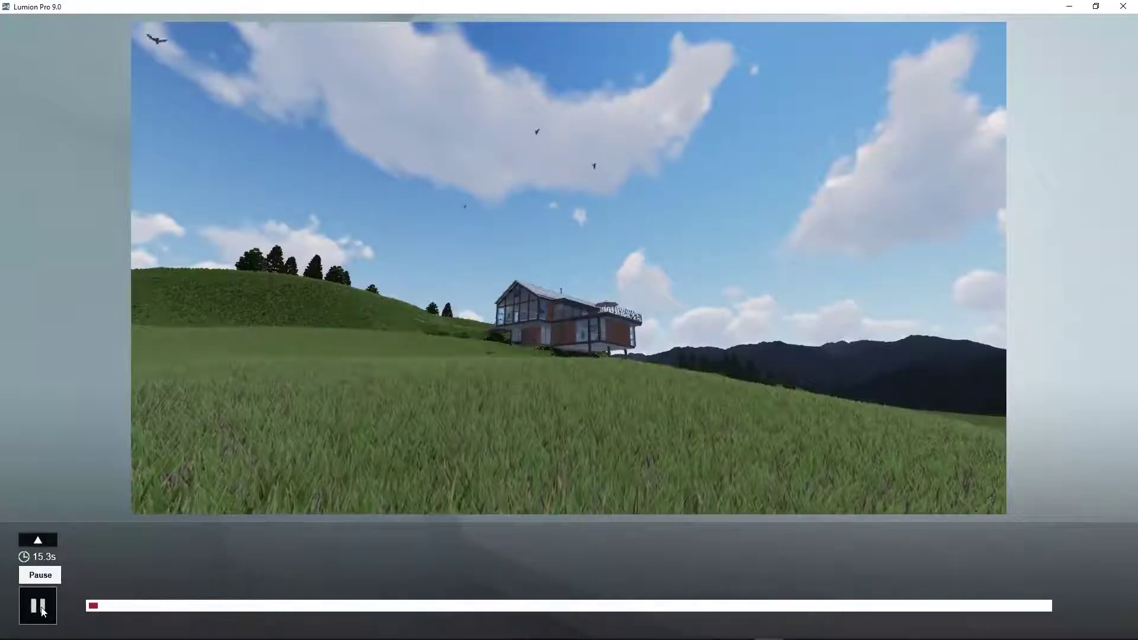
left_click(38, 605)
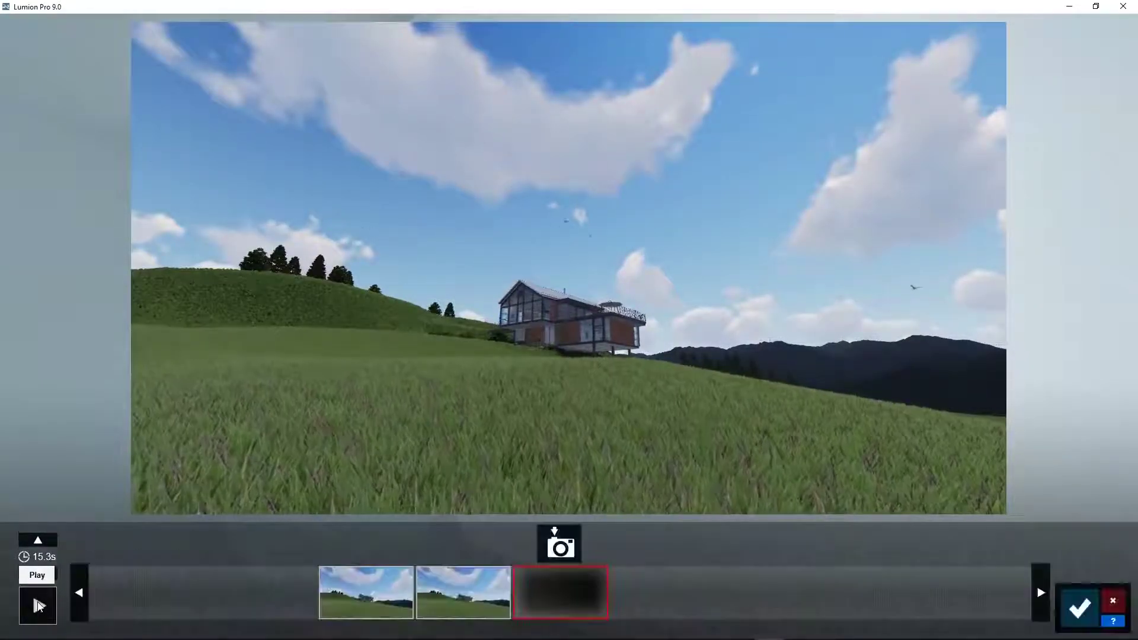
left_click(1082, 608)
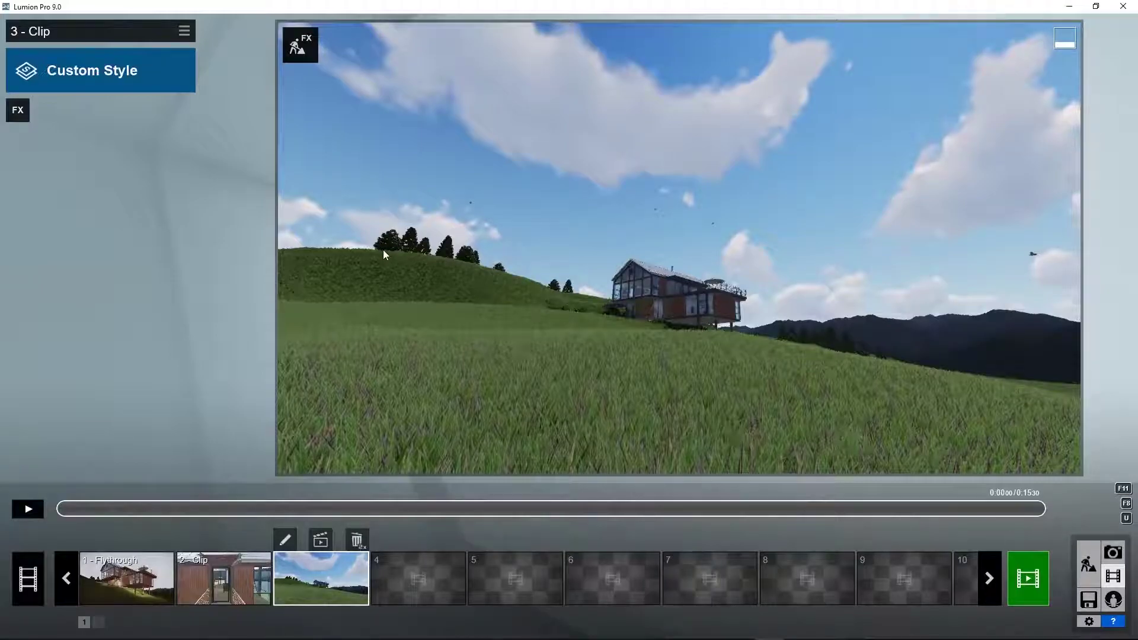
Step: Add Sky and Clouds to clip 3 and keyframe the cloud Position drifting from start to end
left_click(18, 111)
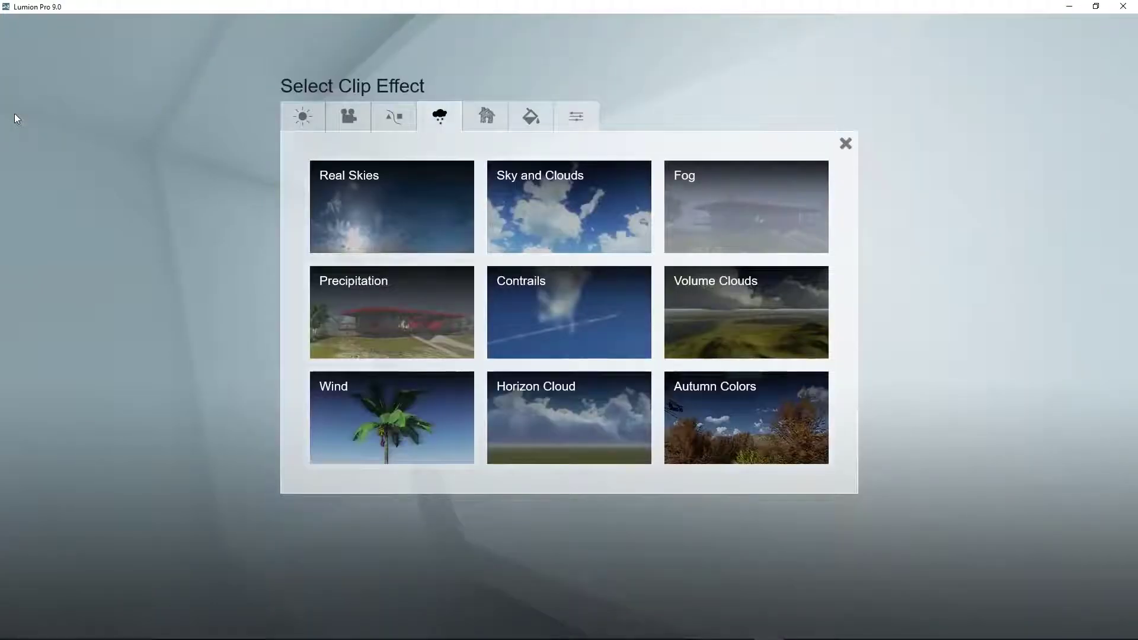
left_click(568, 213)
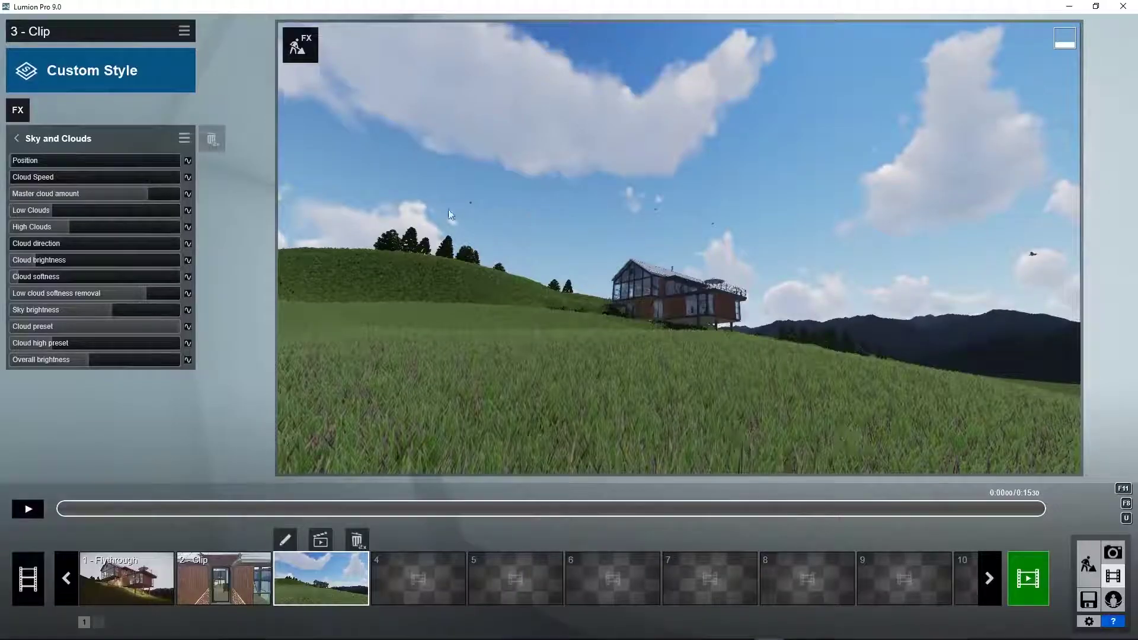
left_click(187, 161)
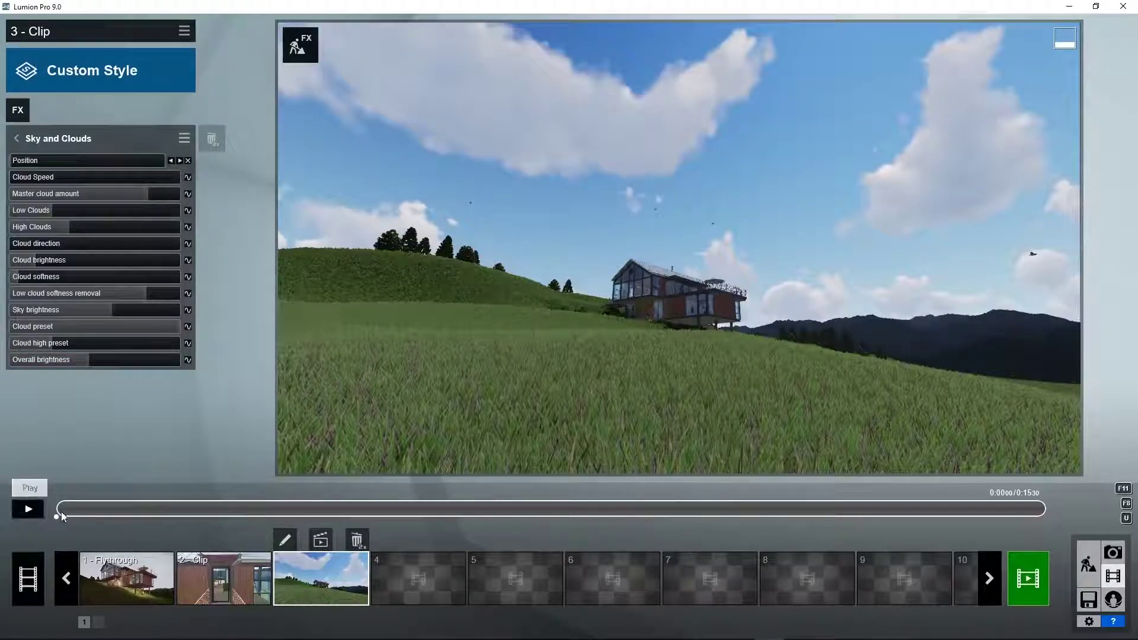
left_click_drag(63, 512, 1053, 522)
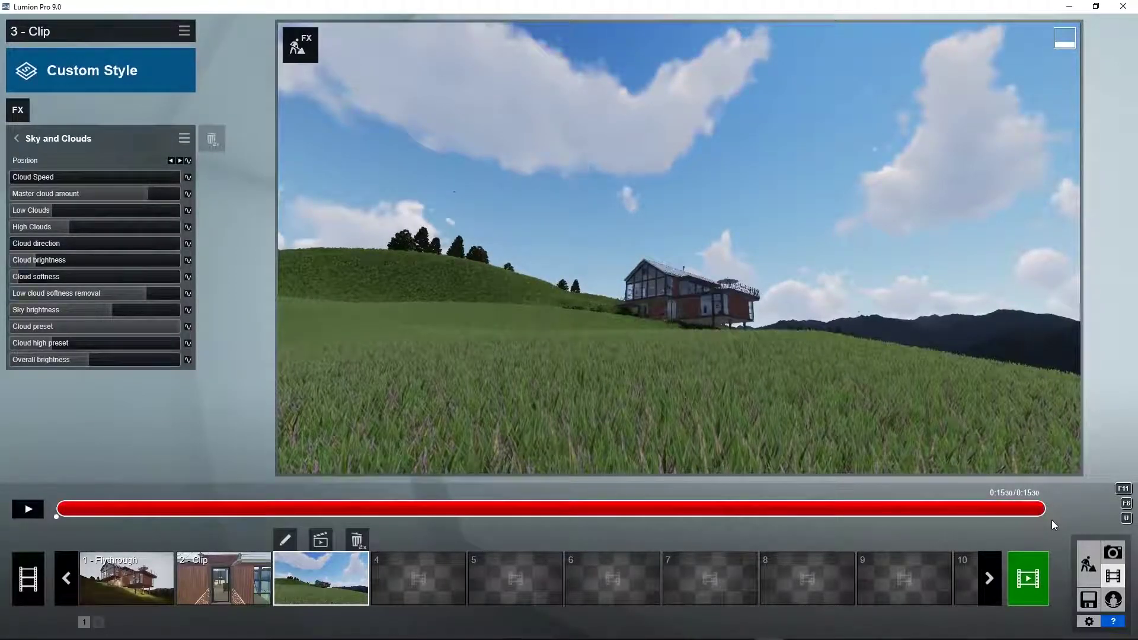
left_click(189, 161)
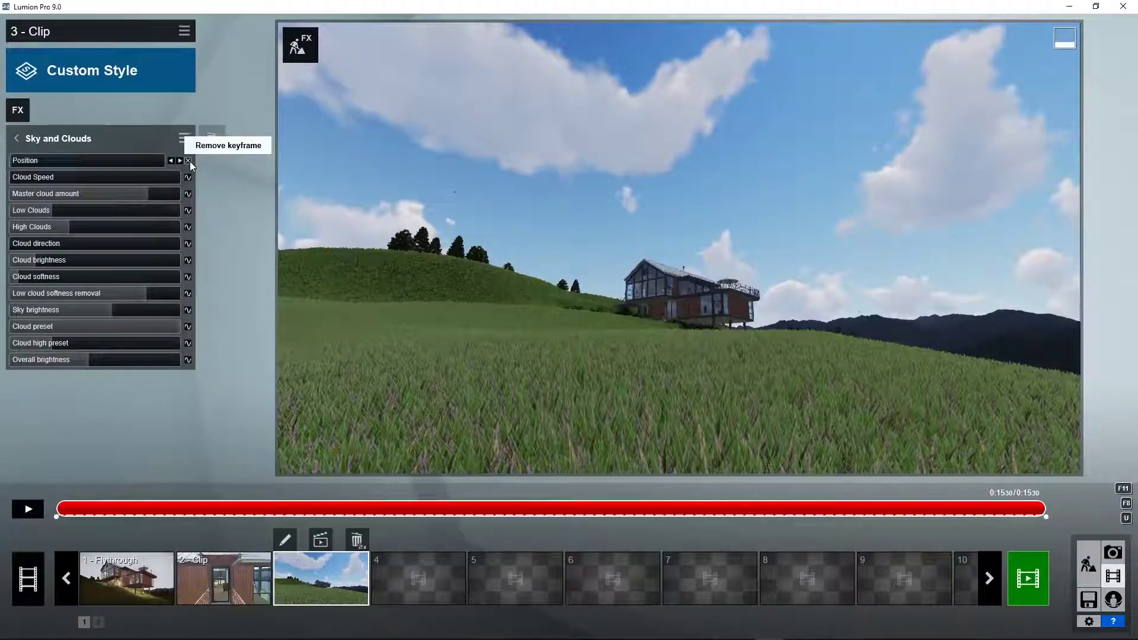
left_click_drag(46, 162, 165, 162)
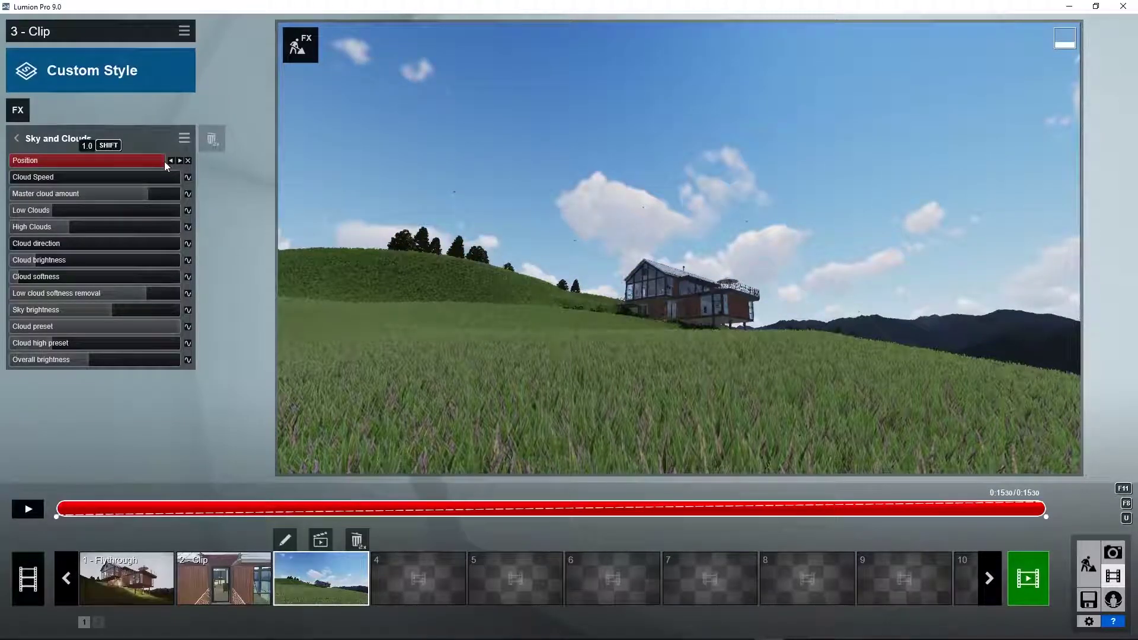
left_click(27, 509)
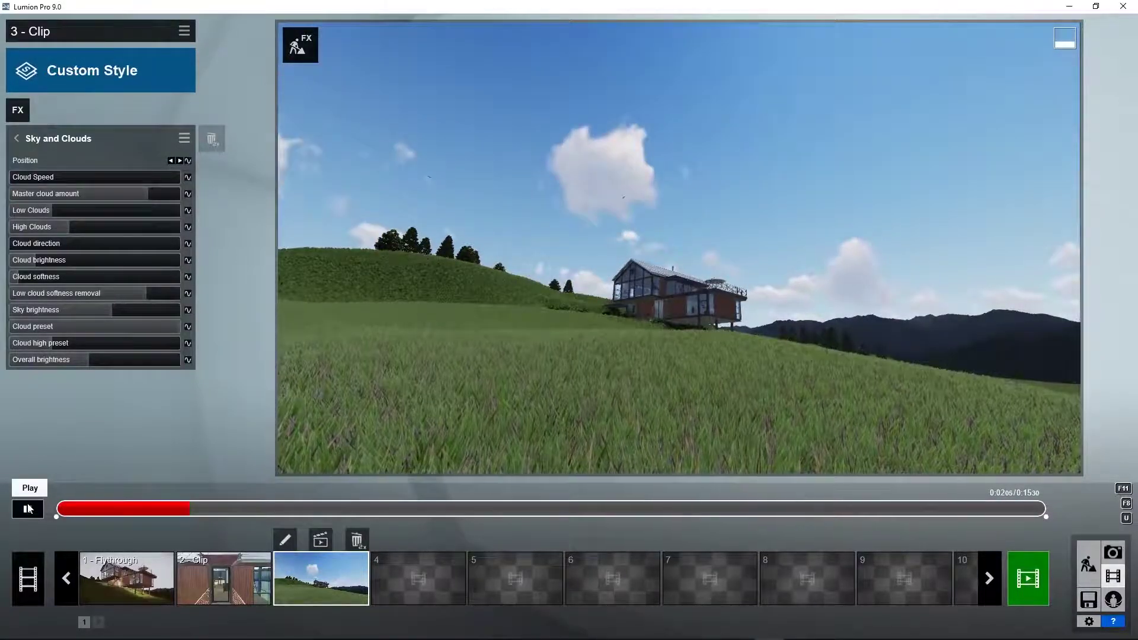
left_click(54, 195)
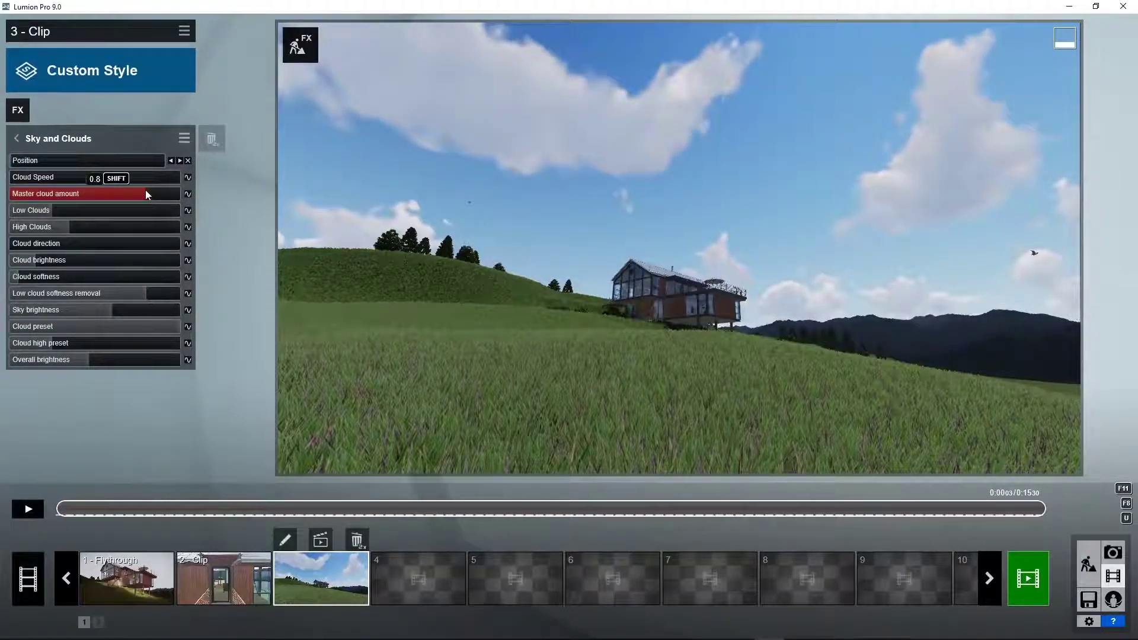
Step: Keyframe Master cloud amount from low at the clip start to maximum at the end
left_click_drag(143, 192, 118, 202)
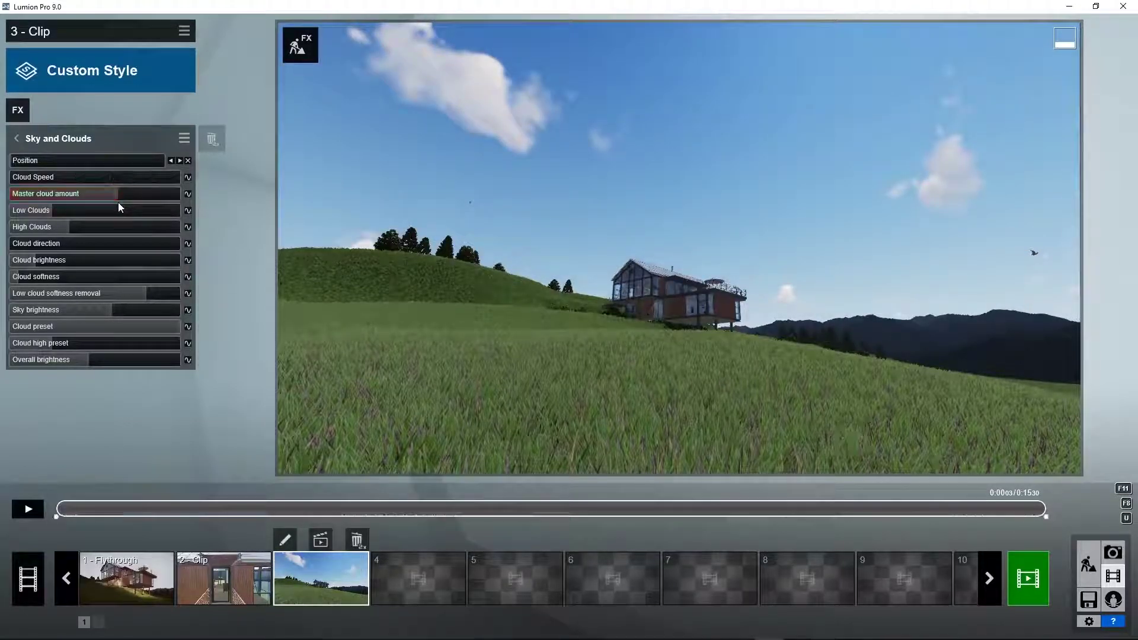
left_click(187, 191)
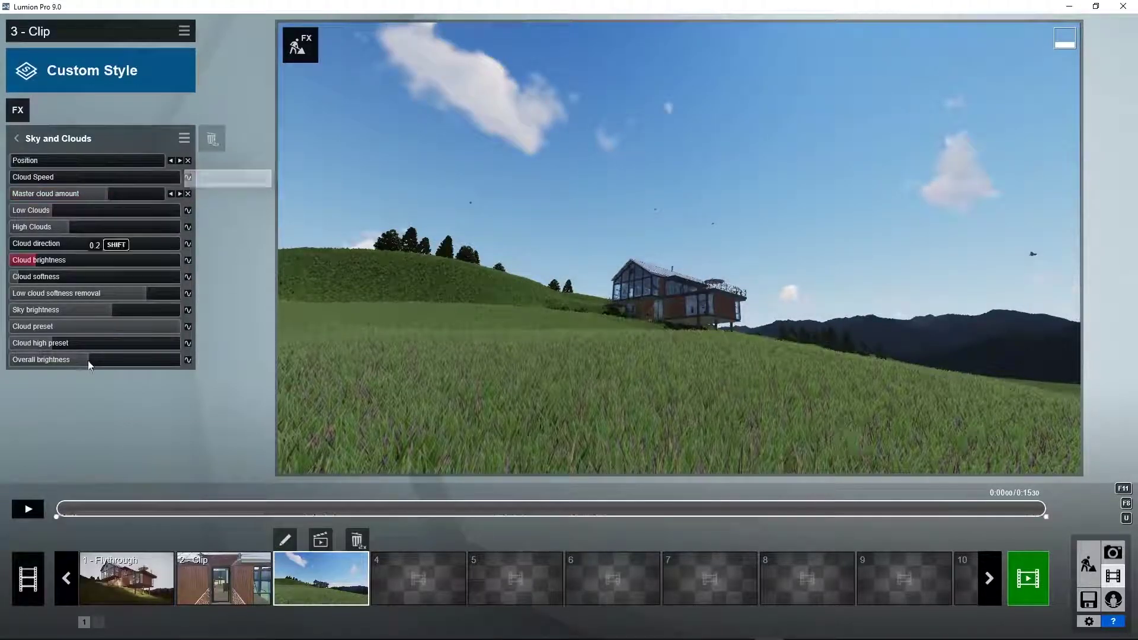
left_click_drag(63, 511, 1054, 510)
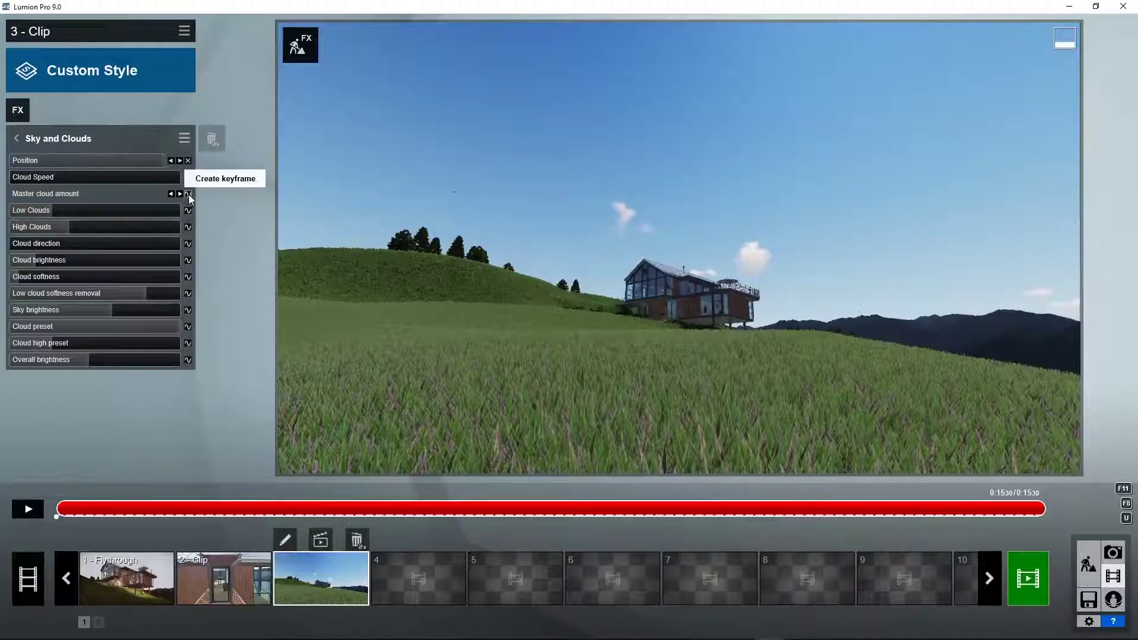
left_click_drag(107, 194, 174, 193)
left_click(31, 510)
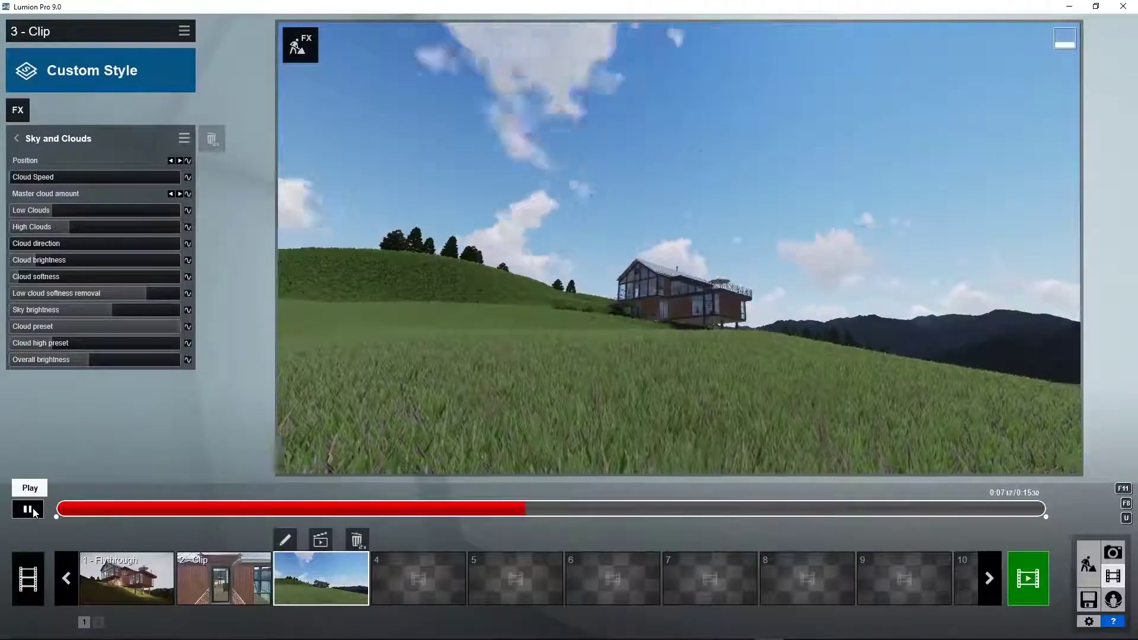
left_click(28, 510)
left_click(188, 211)
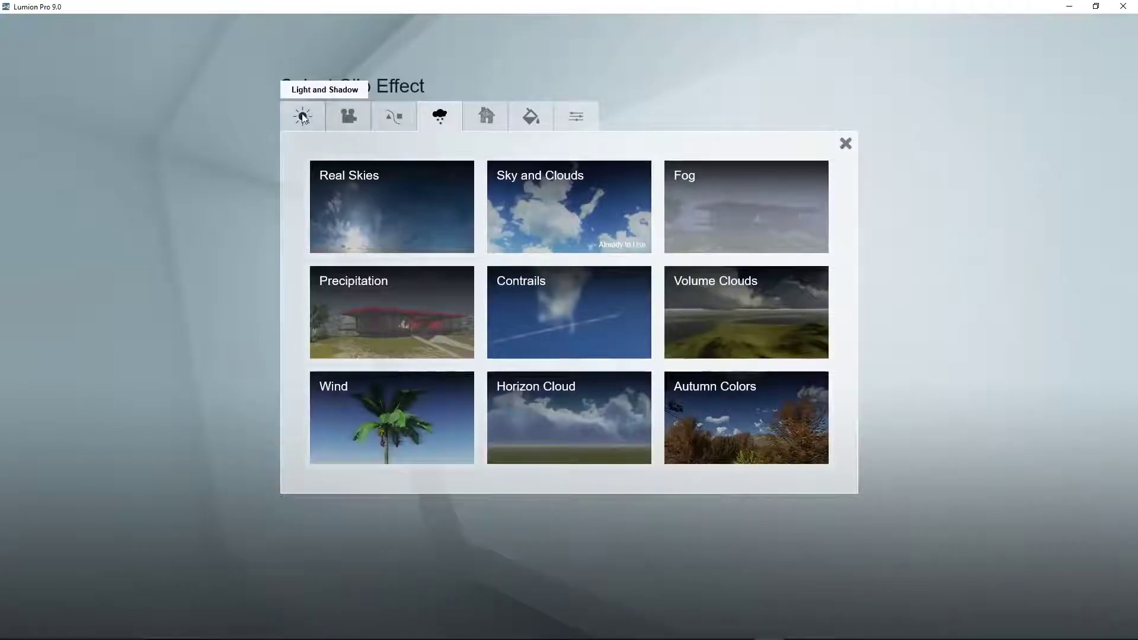
Step: Add a Sun effect to clip 3, keyframing sun height 0.1 at start and 0.5 at end
left_click(302, 116)
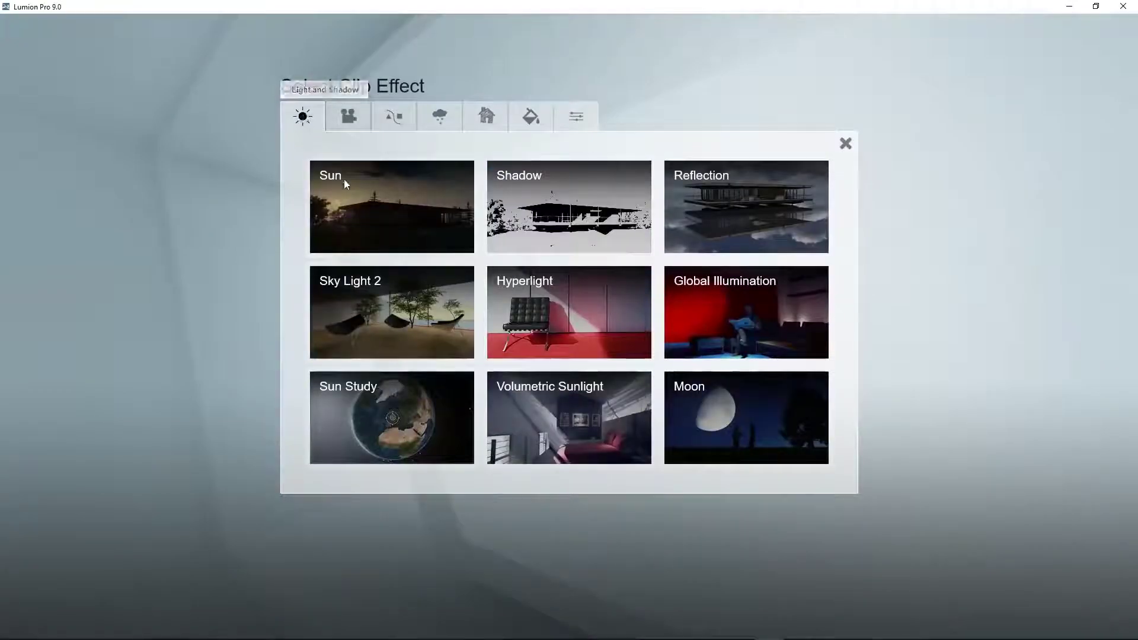
left_click(372, 220)
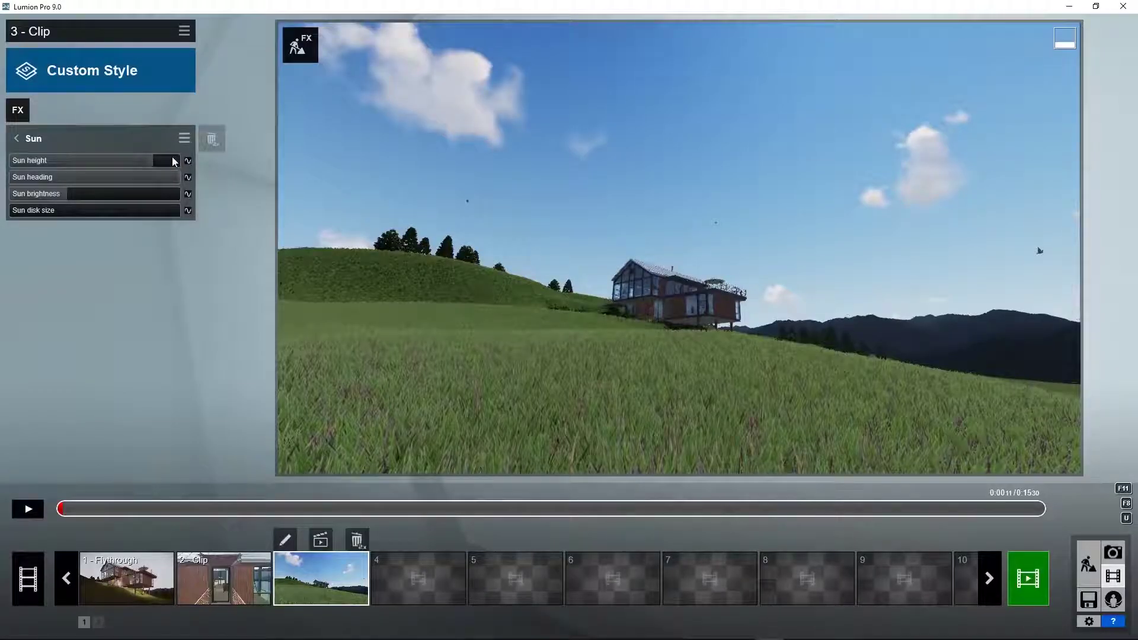
left_click_drag(172, 157, 149, 161)
left_click_drag(126, 161, 104, 160)
left_click(188, 161)
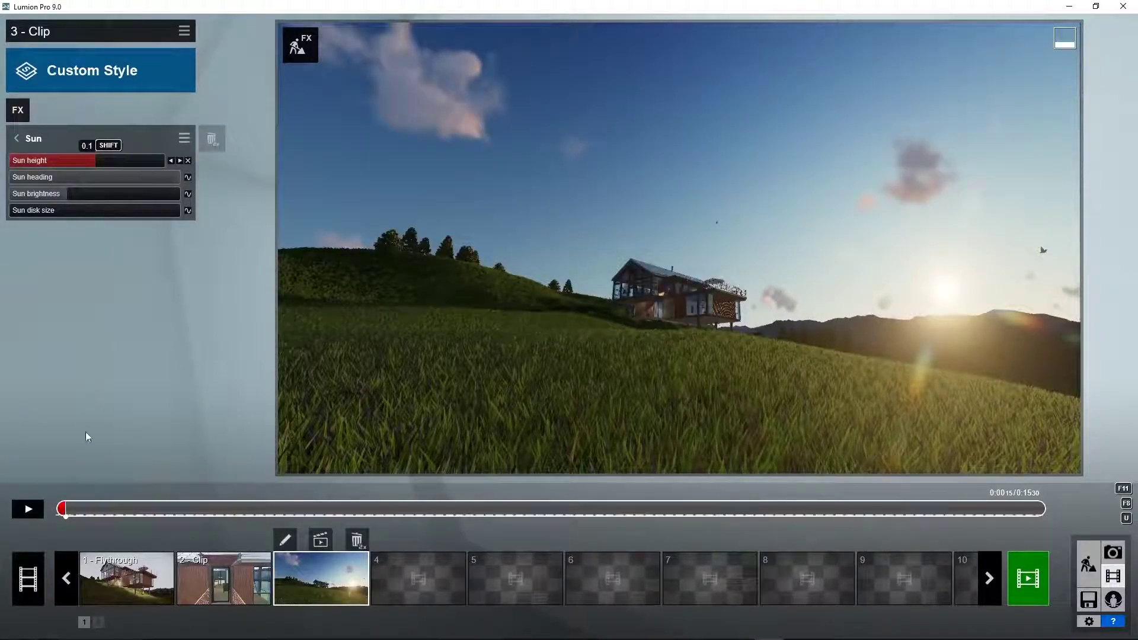
left_click(68, 511)
left_click_drag(68, 511, 1046, 489)
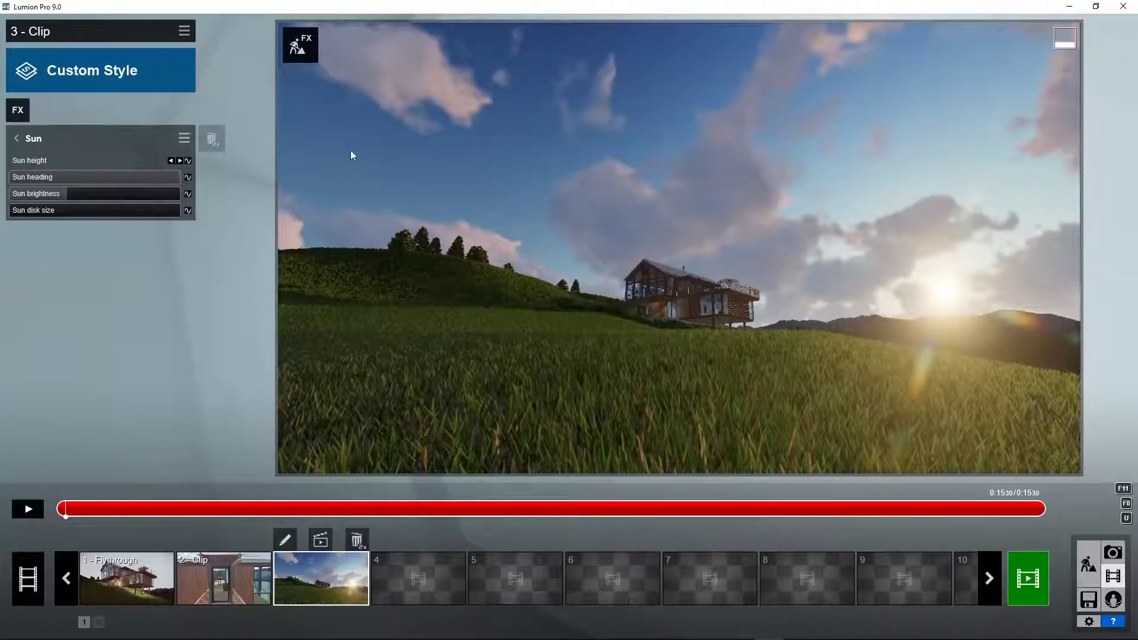
left_click(188, 160)
left_click_drag(98, 159, 129, 159)
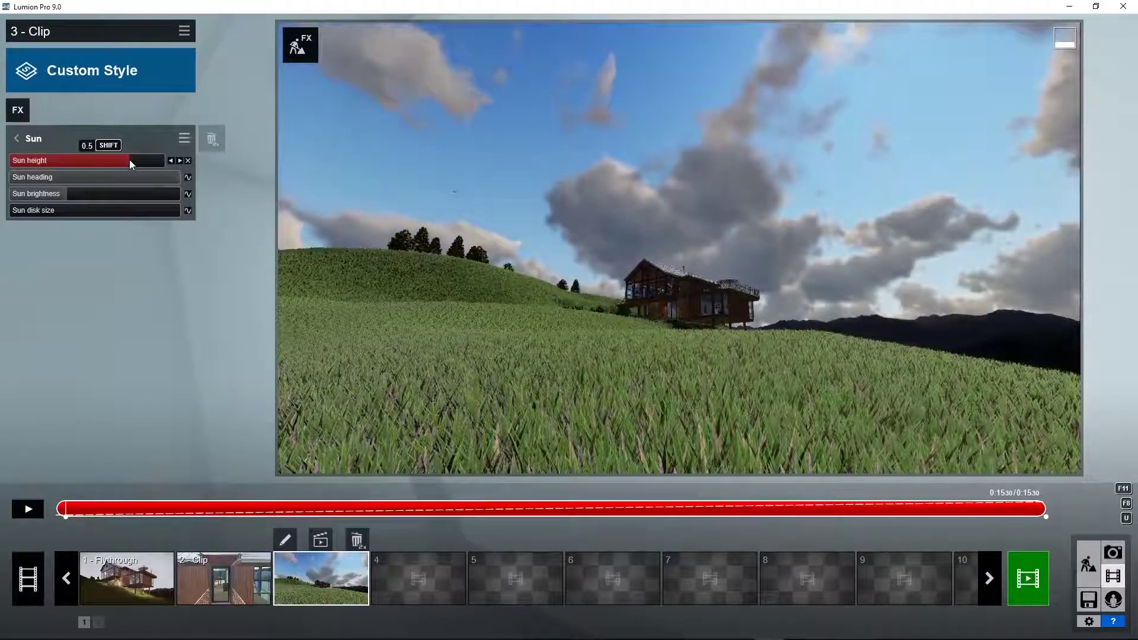
left_click(28, 509)
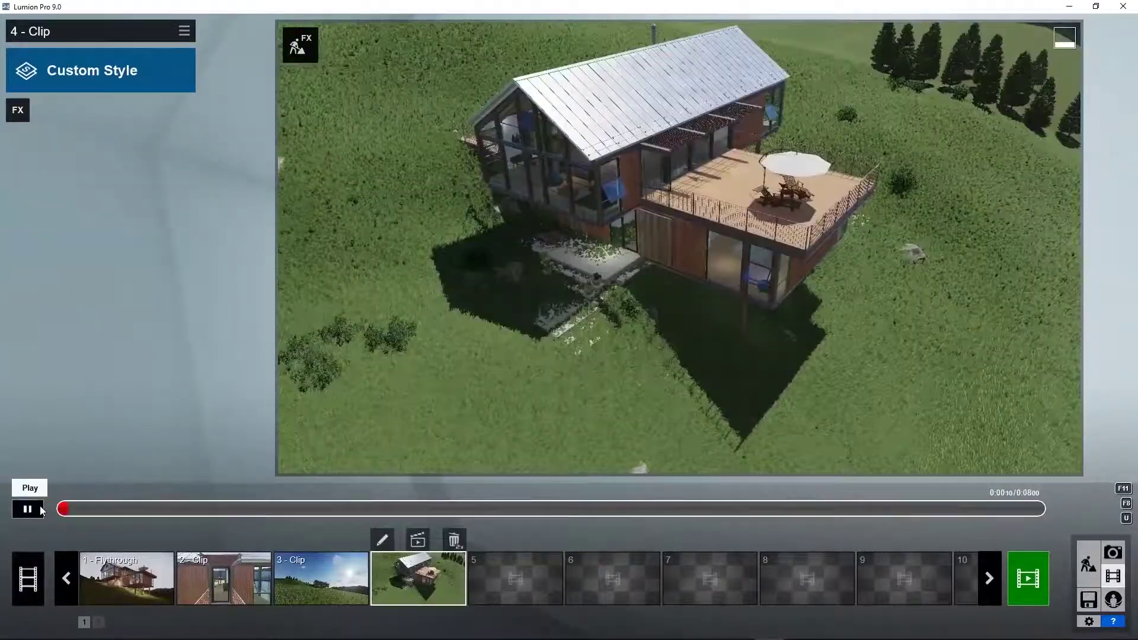
Step: Preview the aerial clip 4, then add a Sun Study effect and confirm its location
left_click(40, 508)
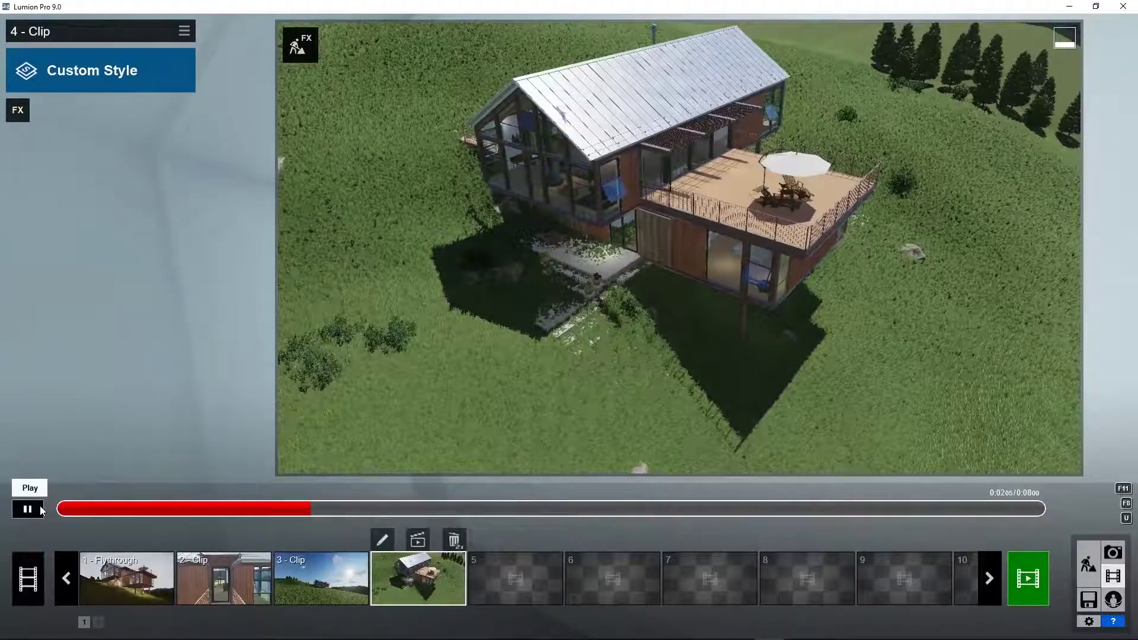
left_click(41, 507)
left_click_drag(337, 512, 63, 508)
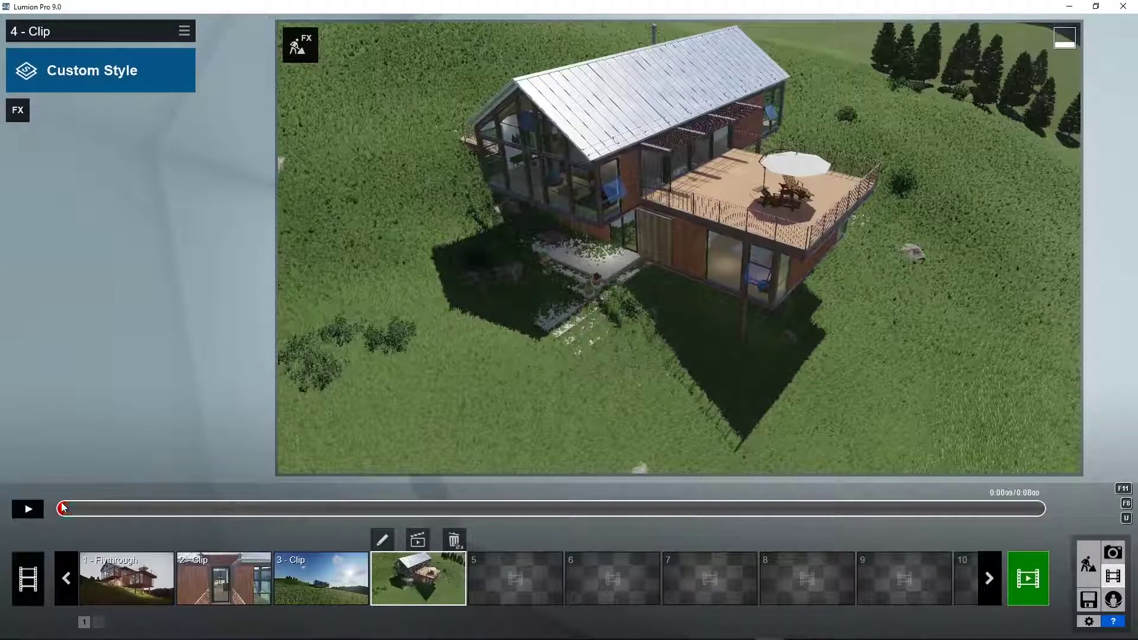
left_click(20, 111)
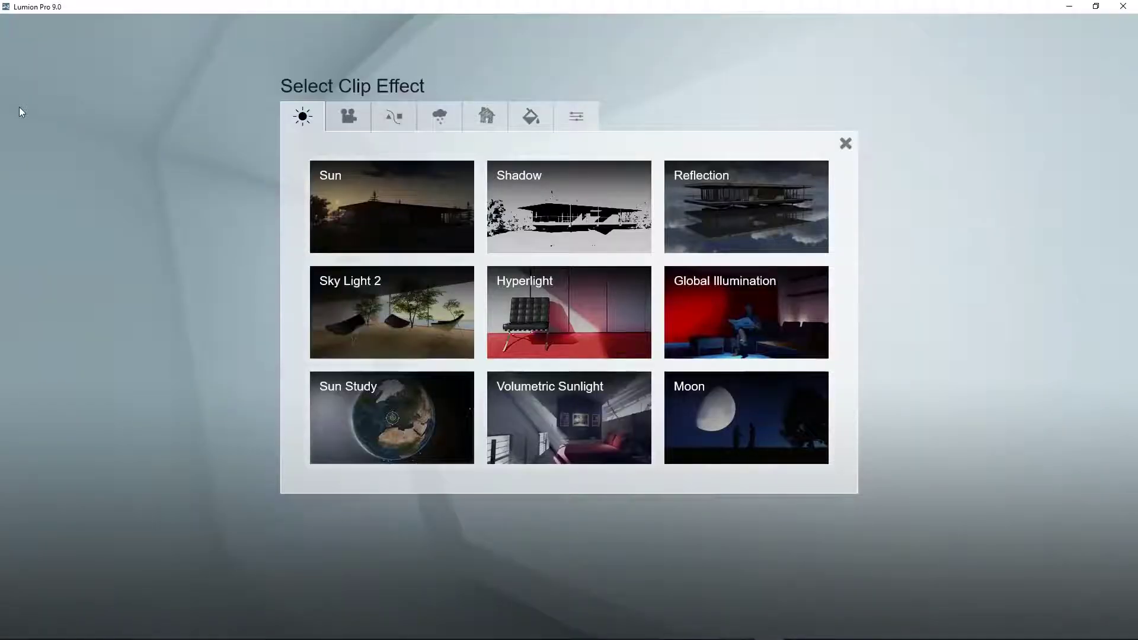
left_click(354, 419)
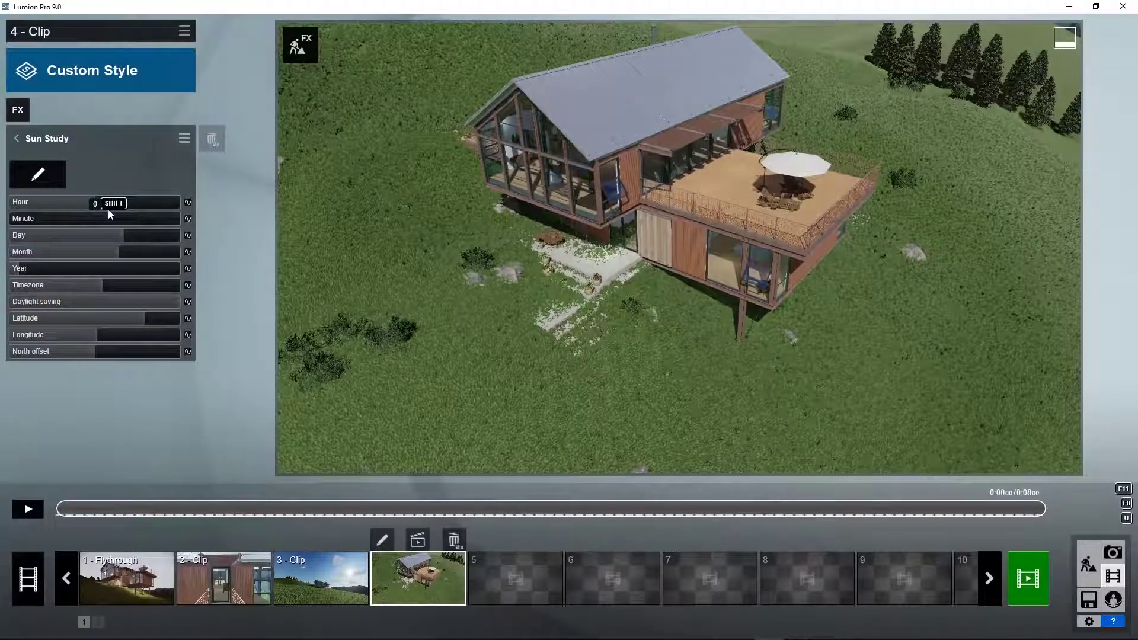
left_click(46, 175)
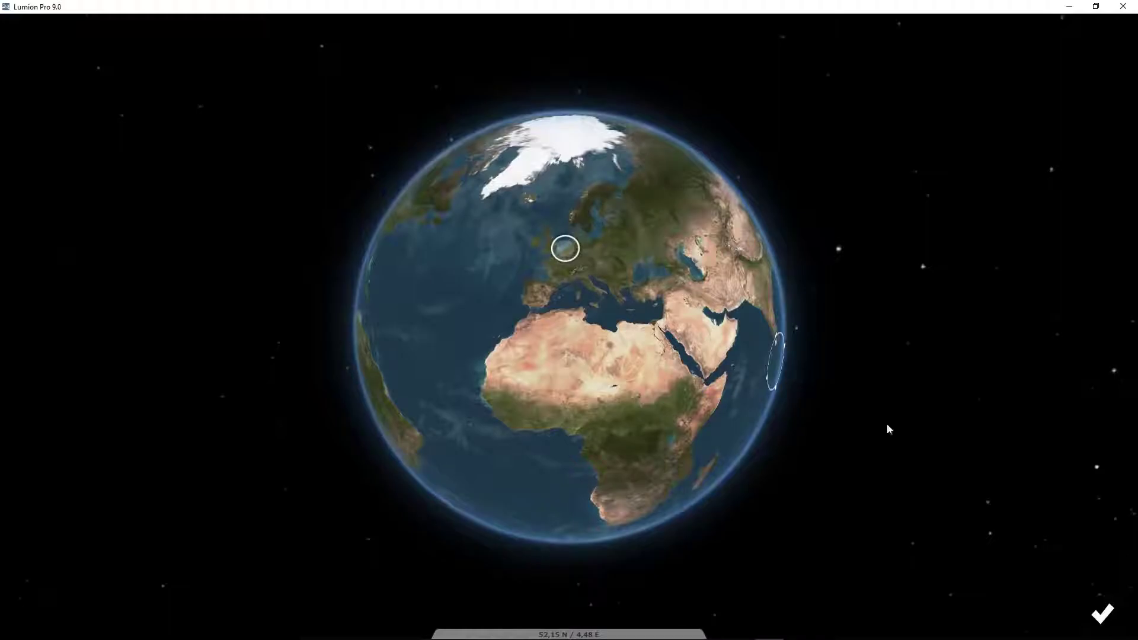
left_click(1104, 617)
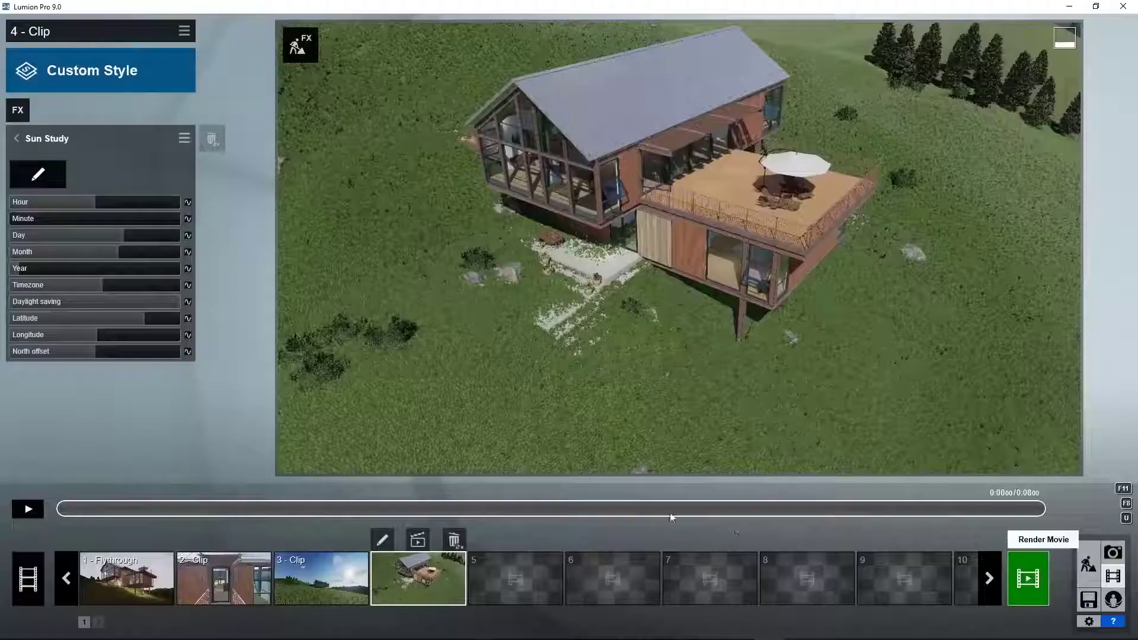
Step: Keyframe the Sun Study hour earlier at the clip start and later further along, then preview
mouse_move(90, 205)
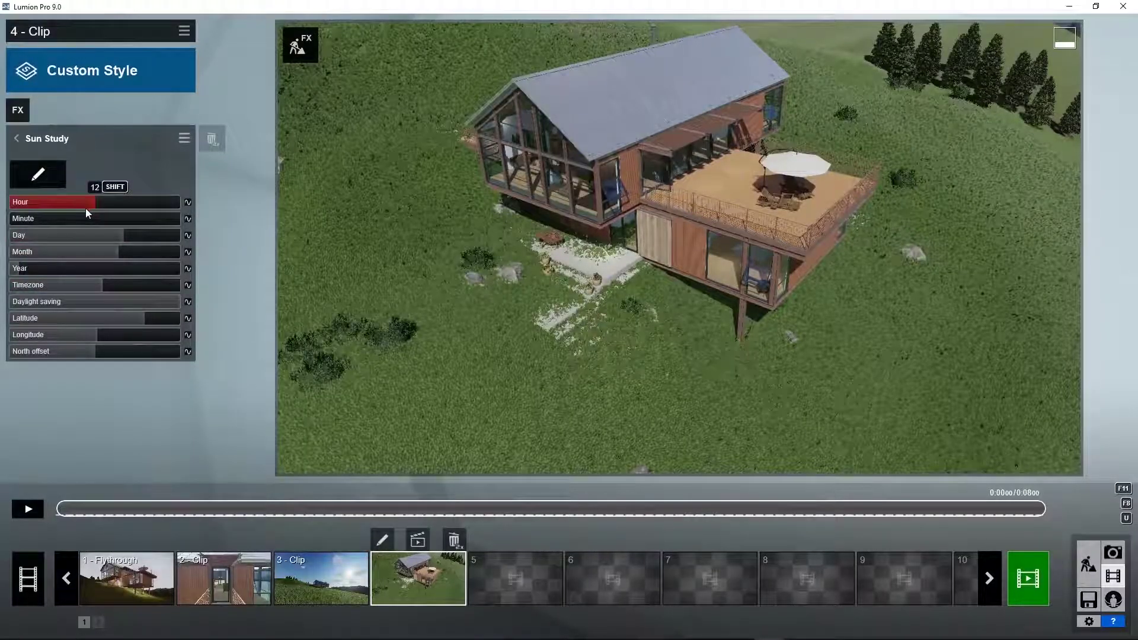
left_click_drag(92, 201, 68, 203)
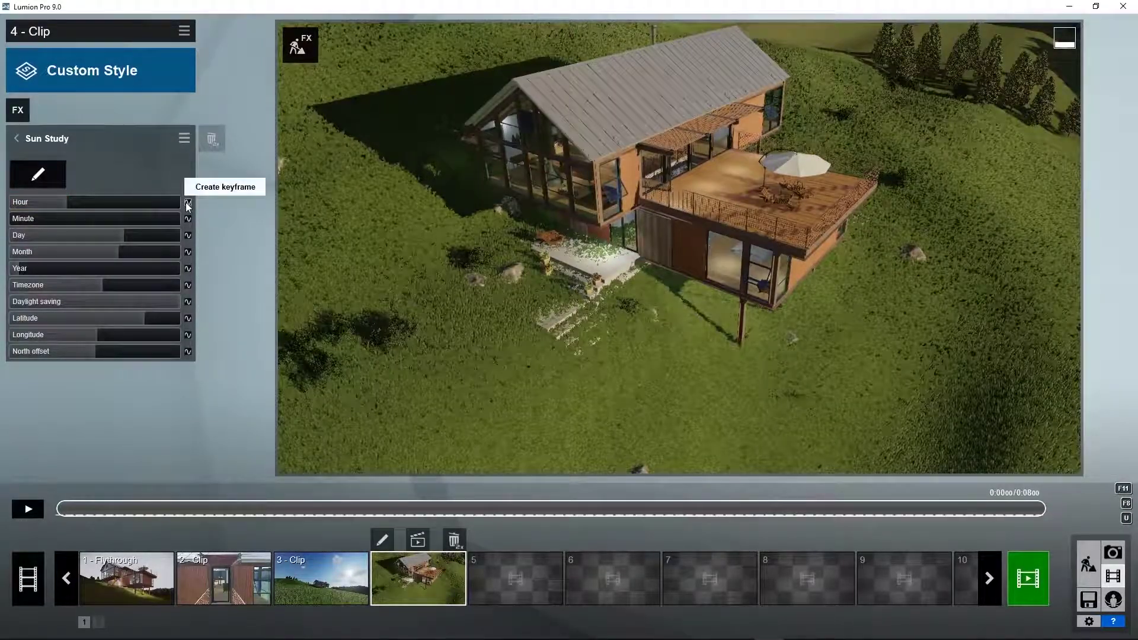
left_click(187, 202)
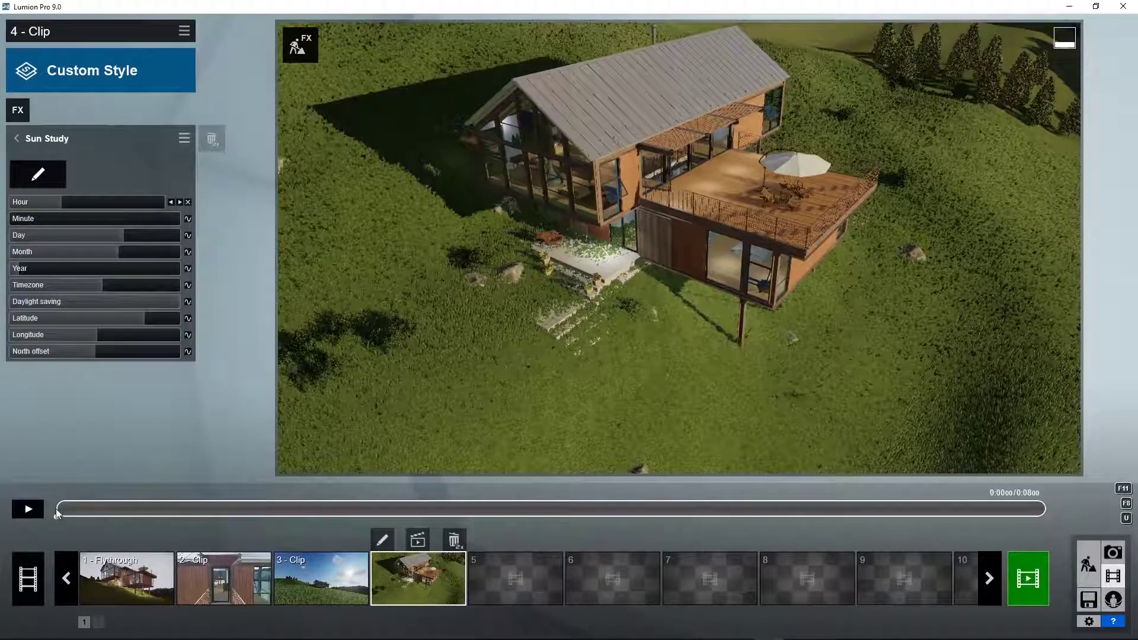
left_click_drag(61, 513, 1048, 512)
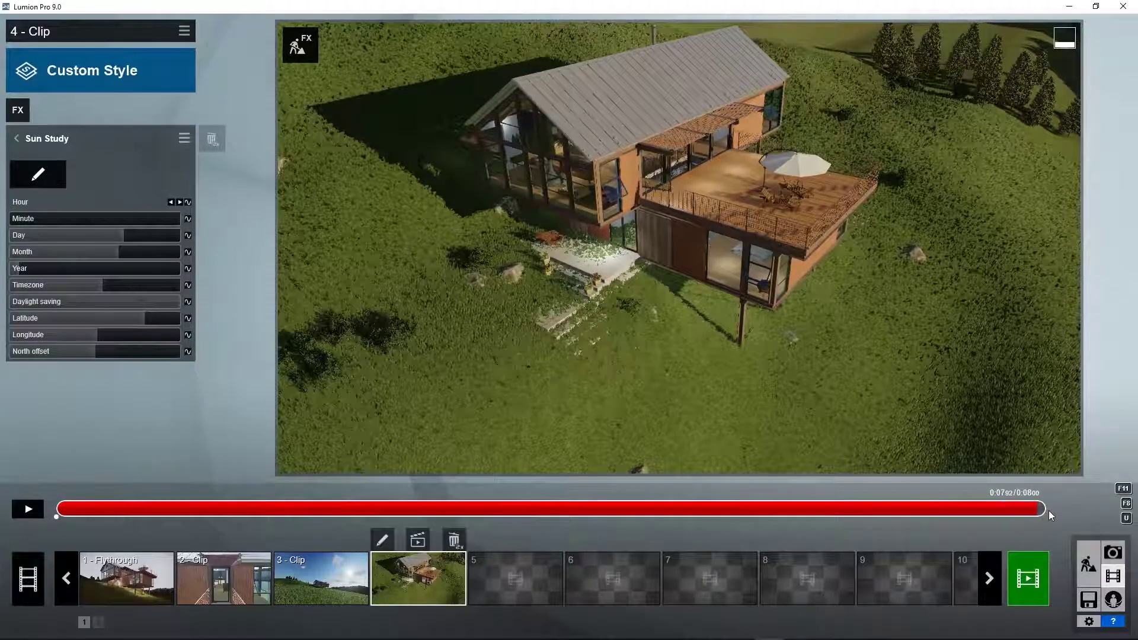
left_click(187, 202)
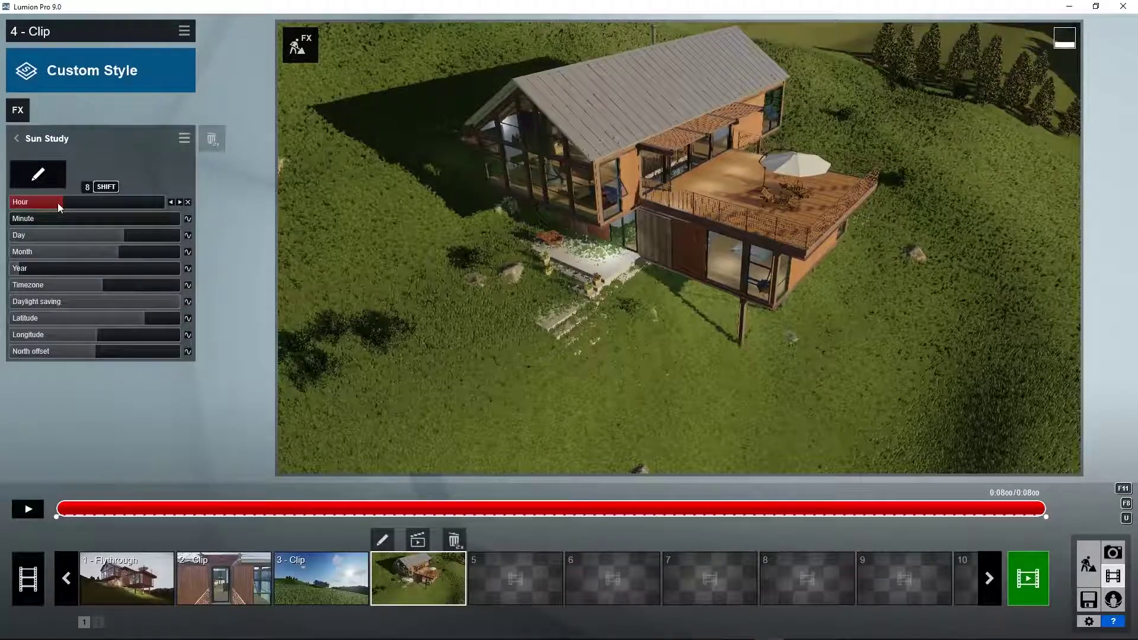
left_click_drag(59, 203, 137, 202)
left_click(26, 514)
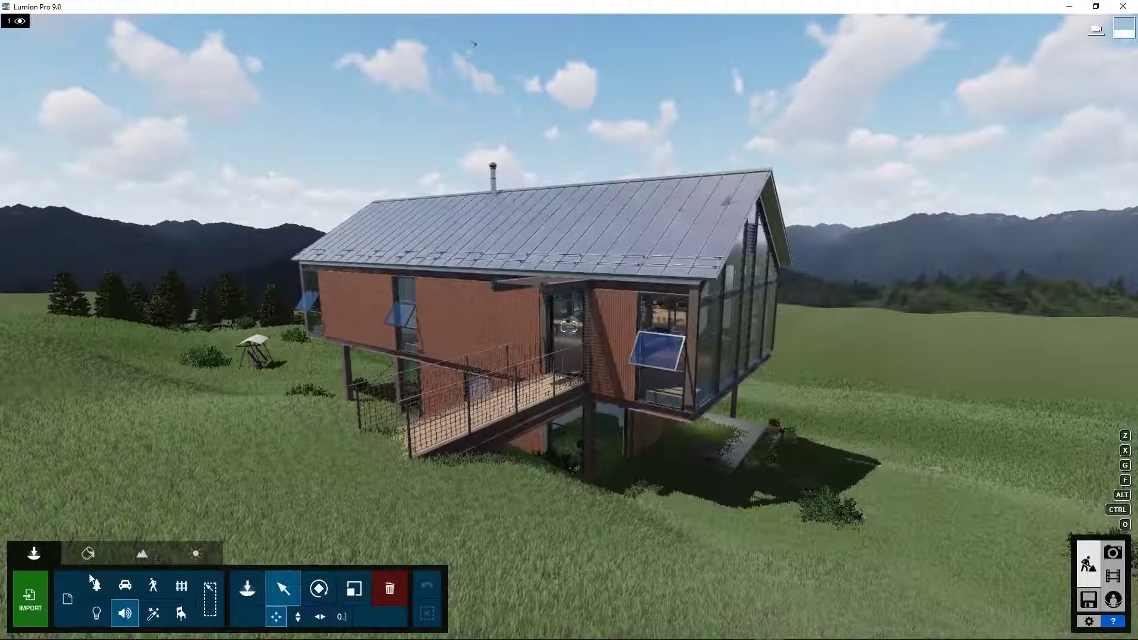
Step: Add House without ramp - 171018.skp as a second variation of the house model
left_click(69, 592)
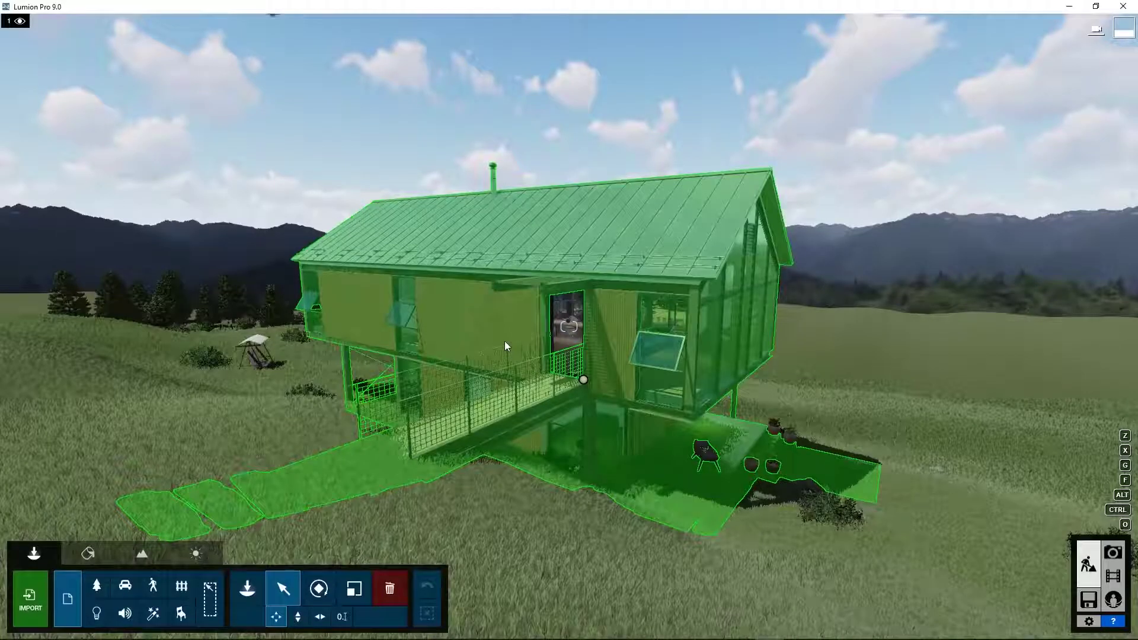
left_click(505, 342)
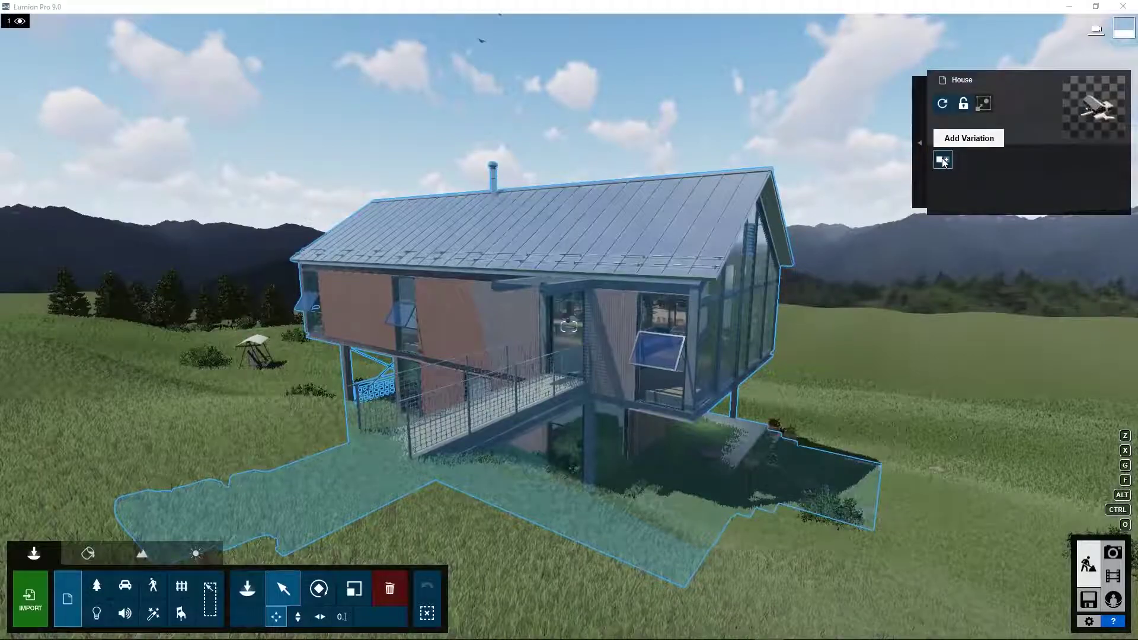
left_click(942, 161)
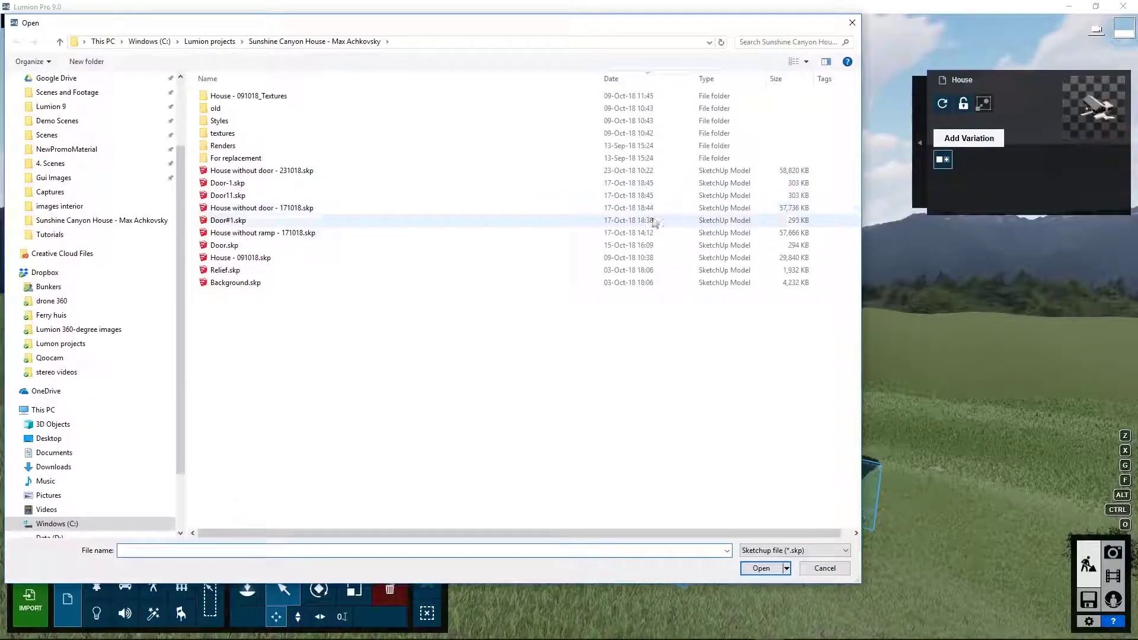
left_click(259, 234)
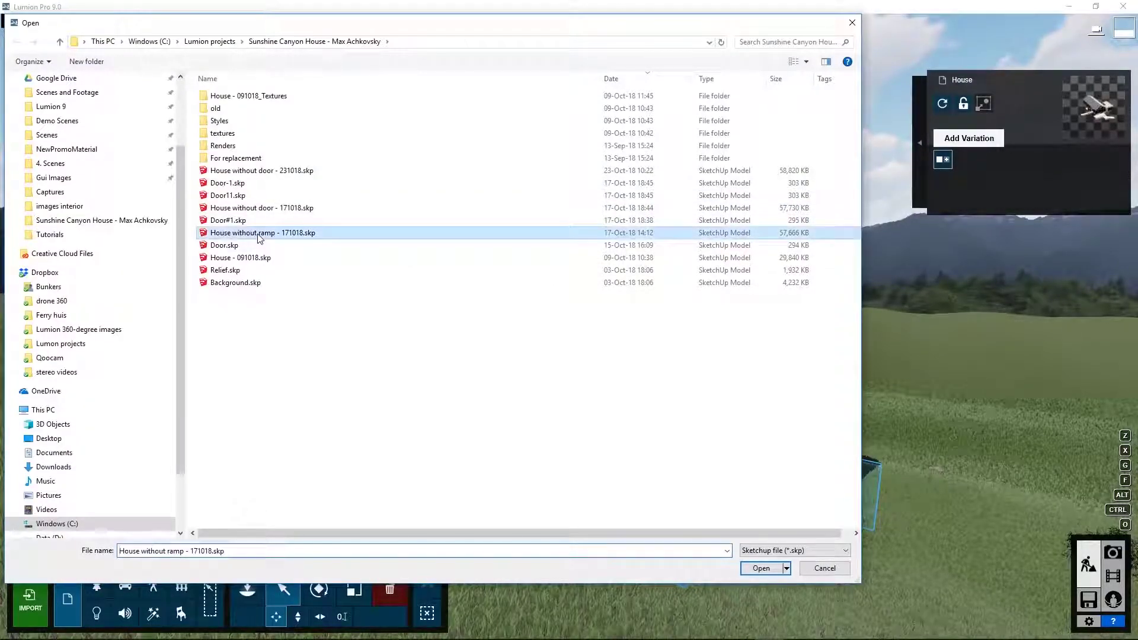
left_click(762, 569)
left_click(731, 446)
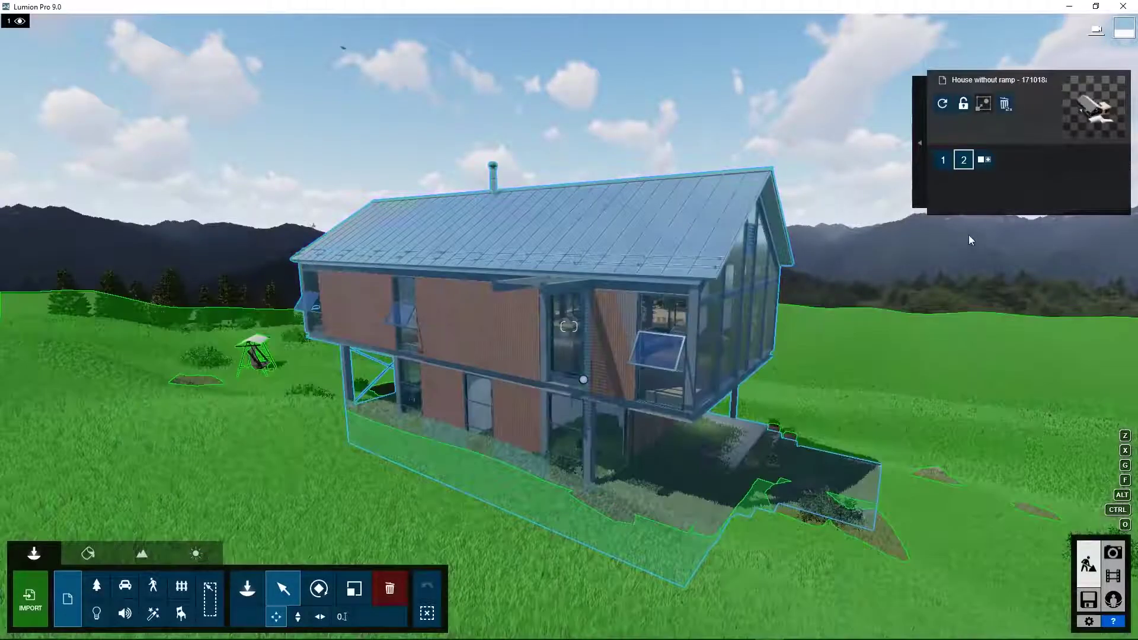
Step: Toggle between variations 1 and 2, leaving the ramped House variation 1 active
left_click(944, 160)
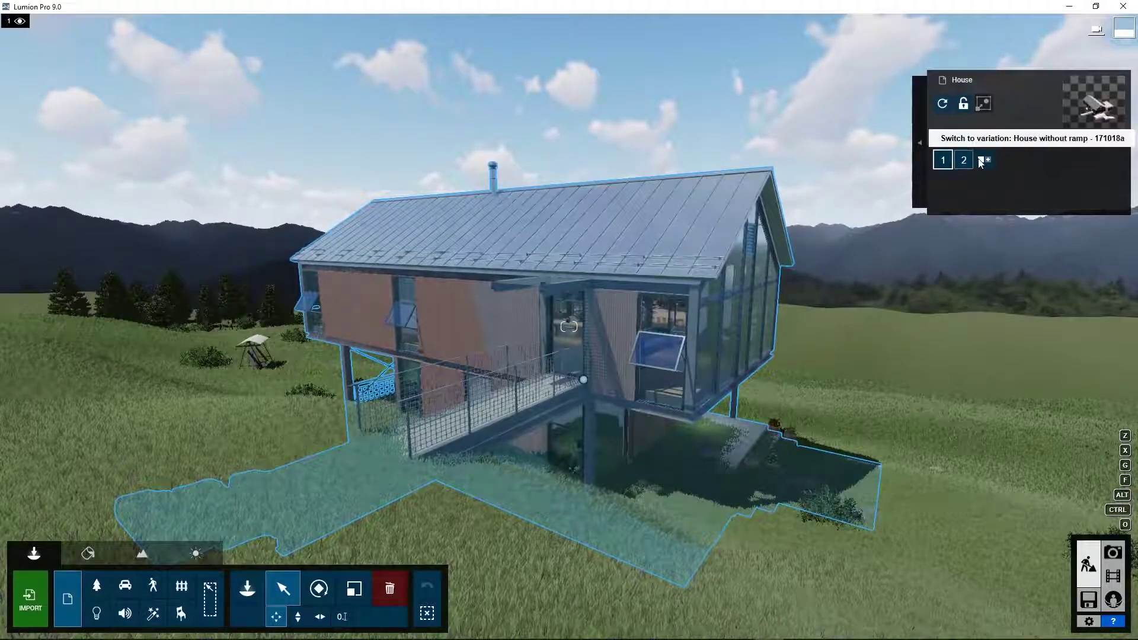
left_click(965, 160)
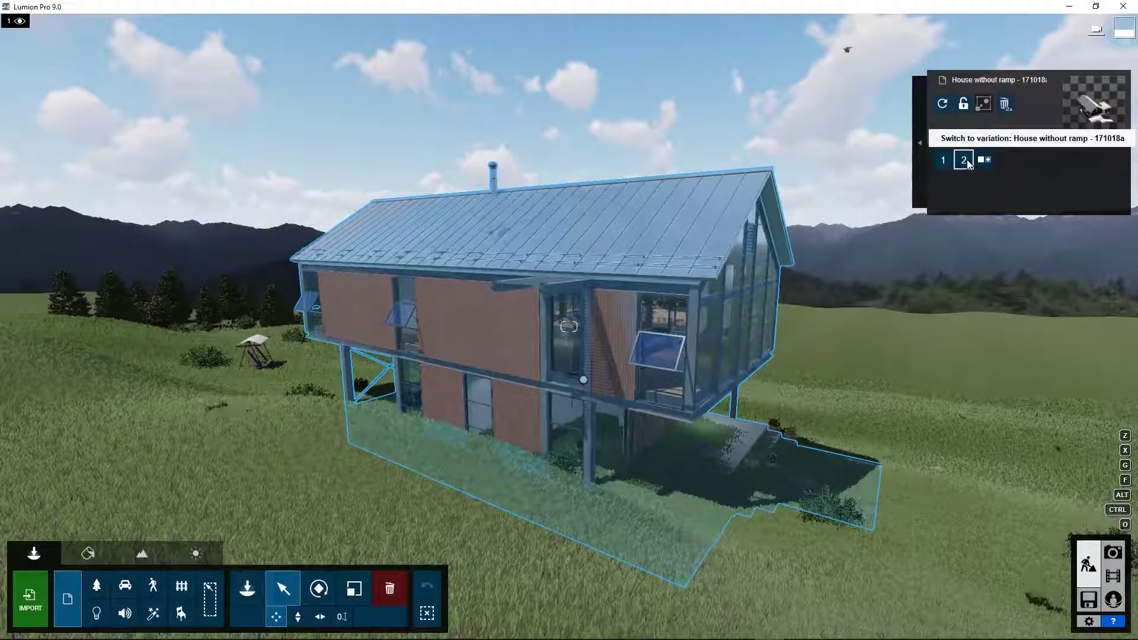
left_click(943, 160)
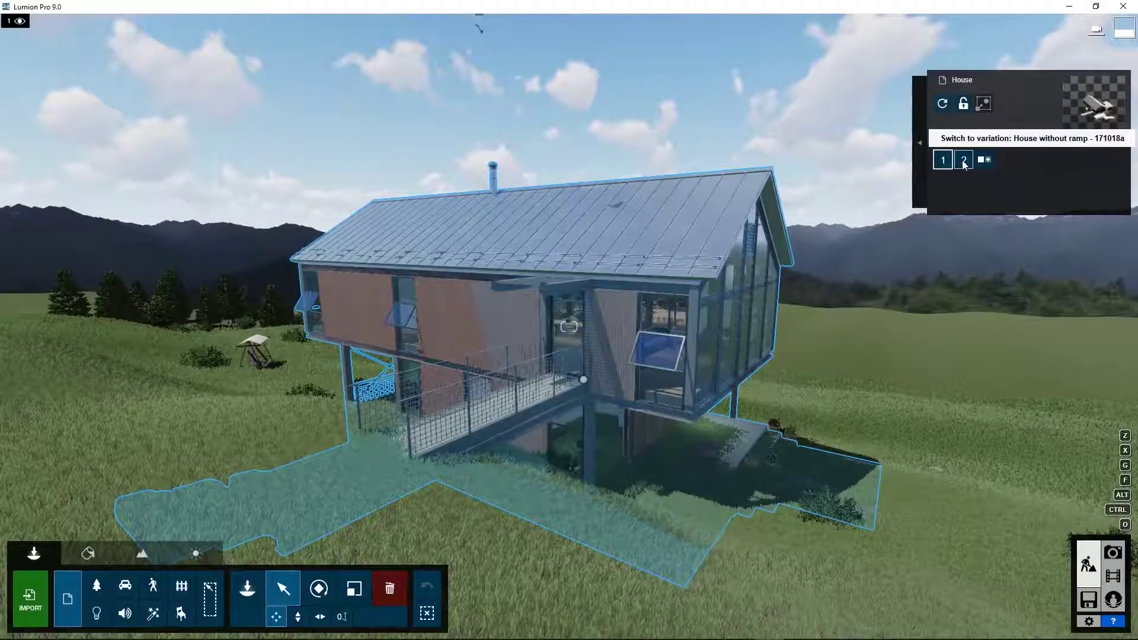
left_click(963, 160)
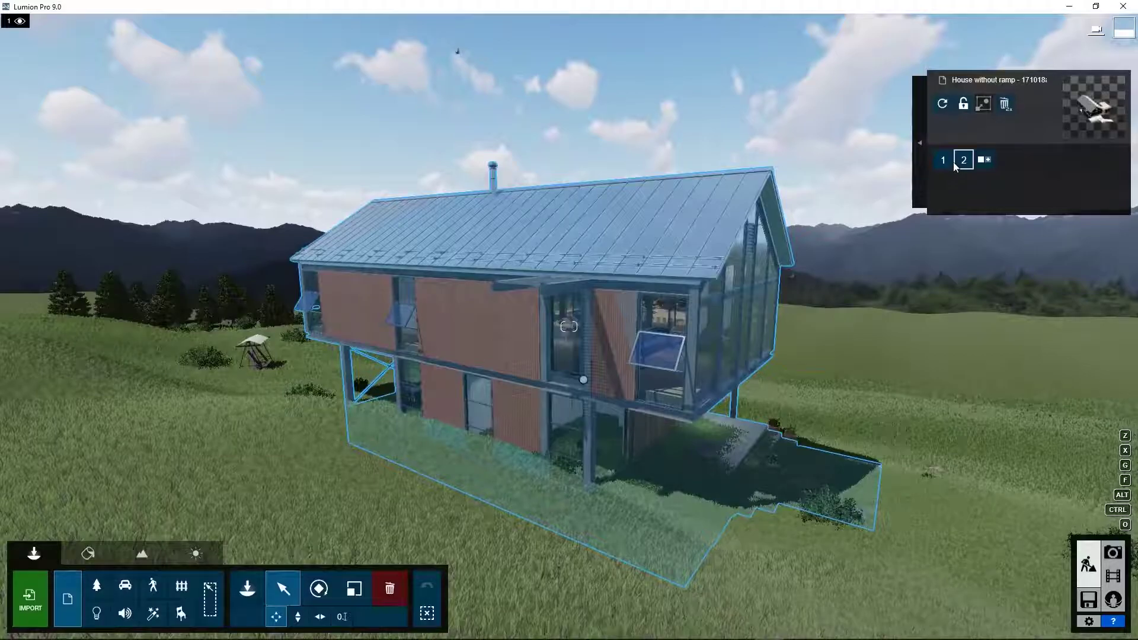
left_click(943, 160)
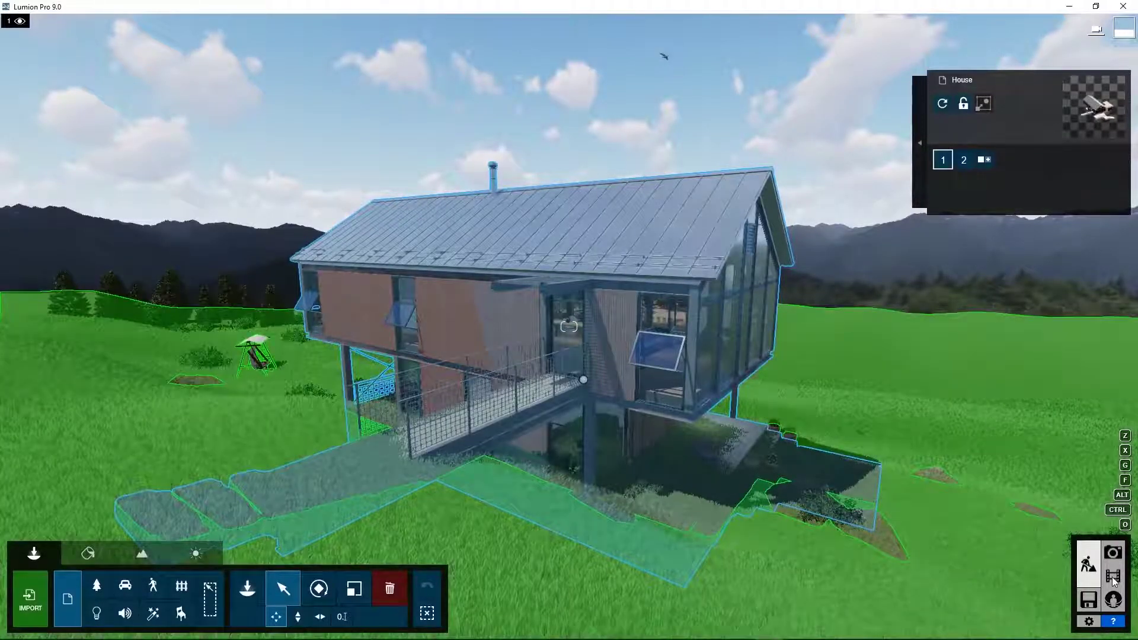
Step: Add a Variation Control effect to clip 5 and assign it to the house
left_click(1113, 577)
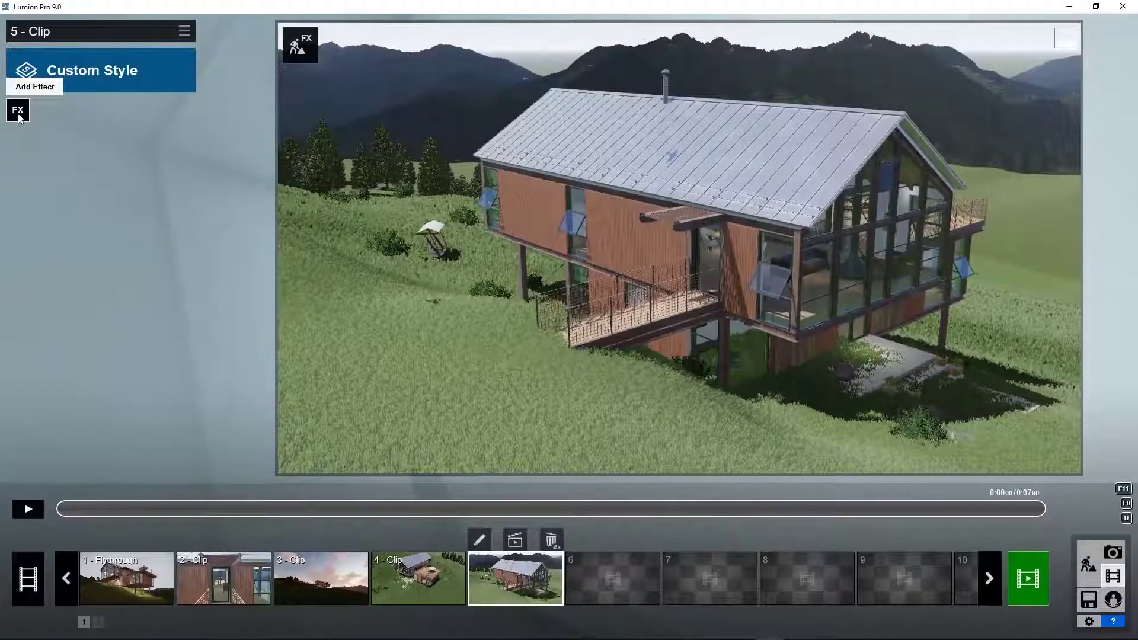
left_click(18, 110)
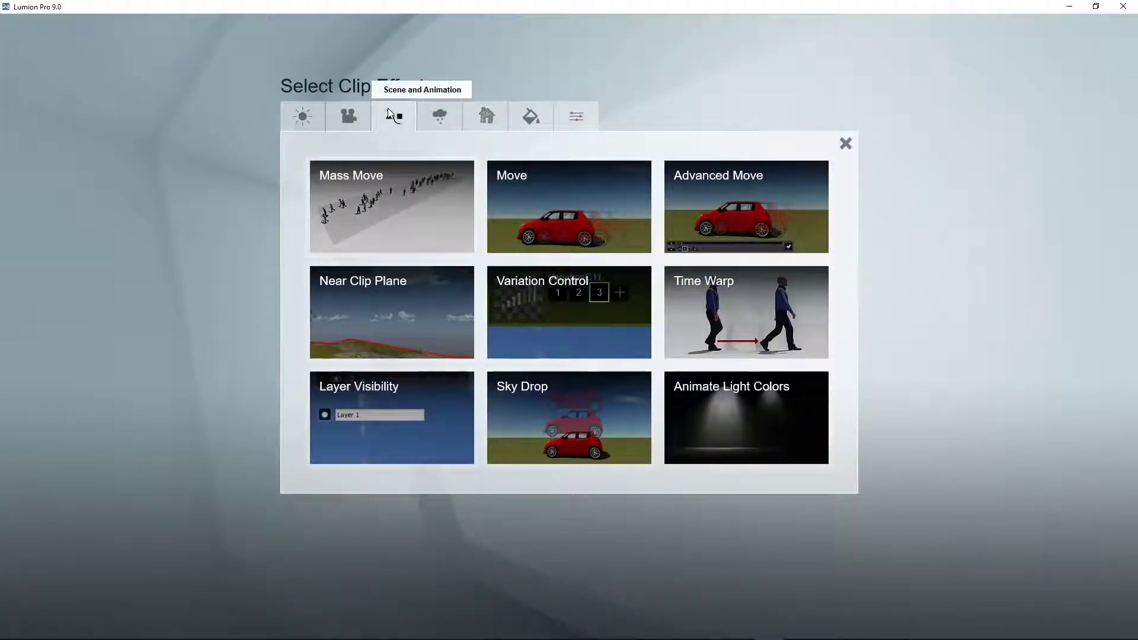
left_click(543, 301)
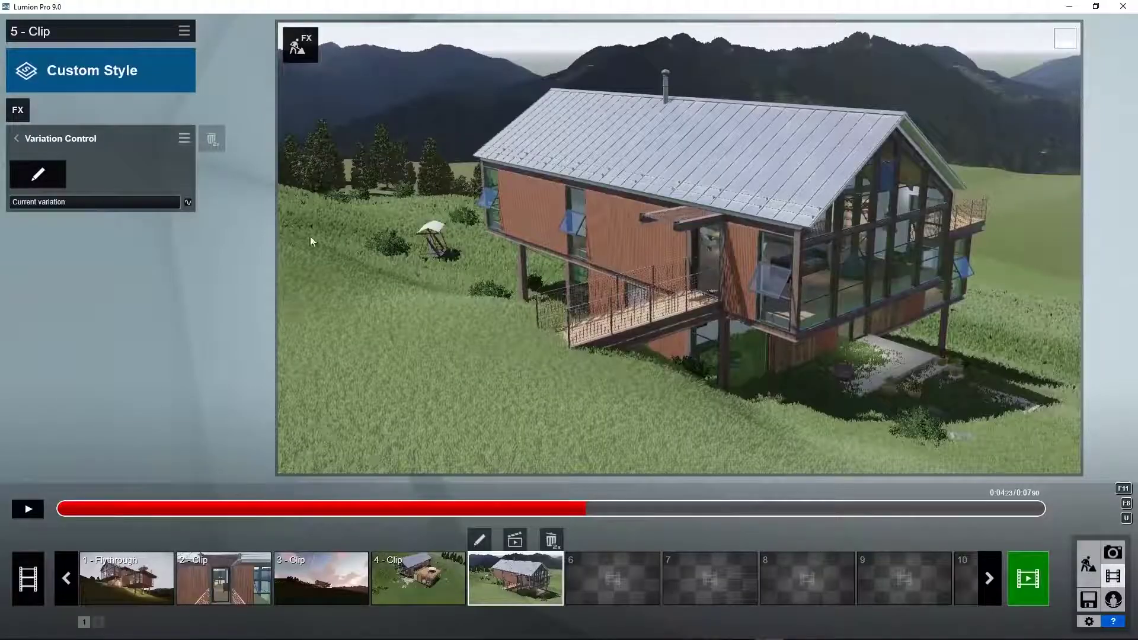
left_click(38, 174)
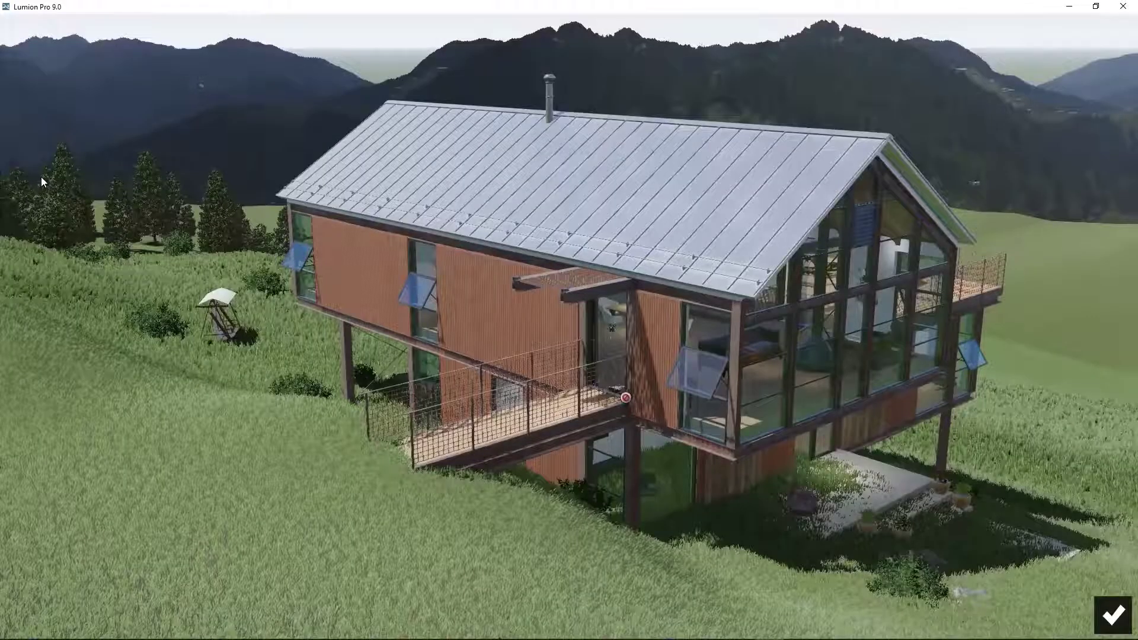
right_click_drag(625, 397, 604, 450)
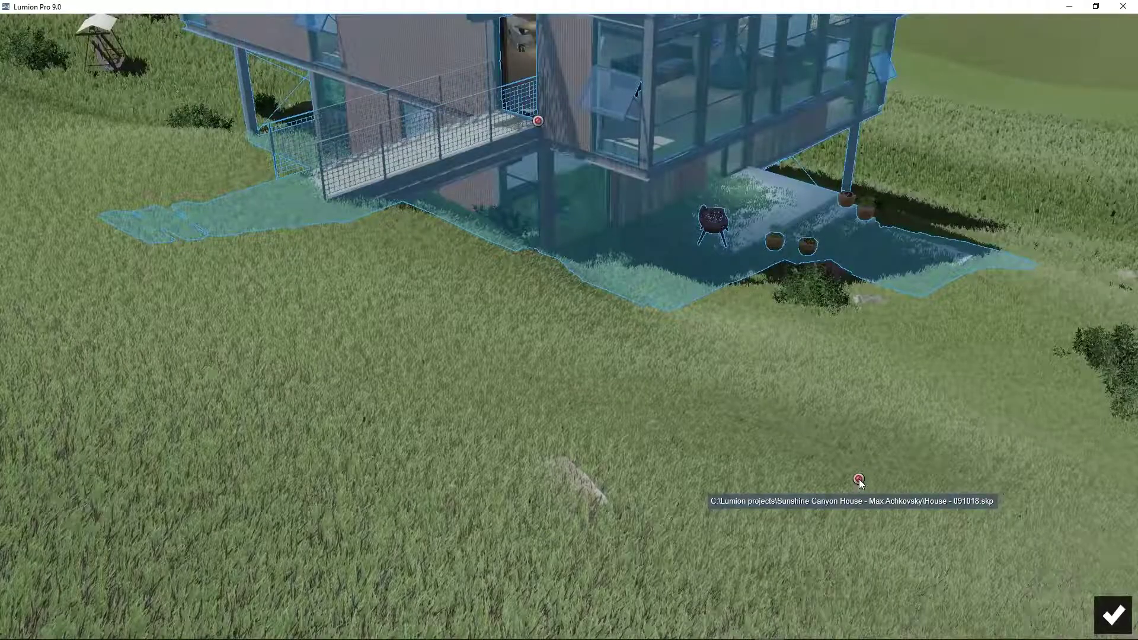
left_click(1113, 615)
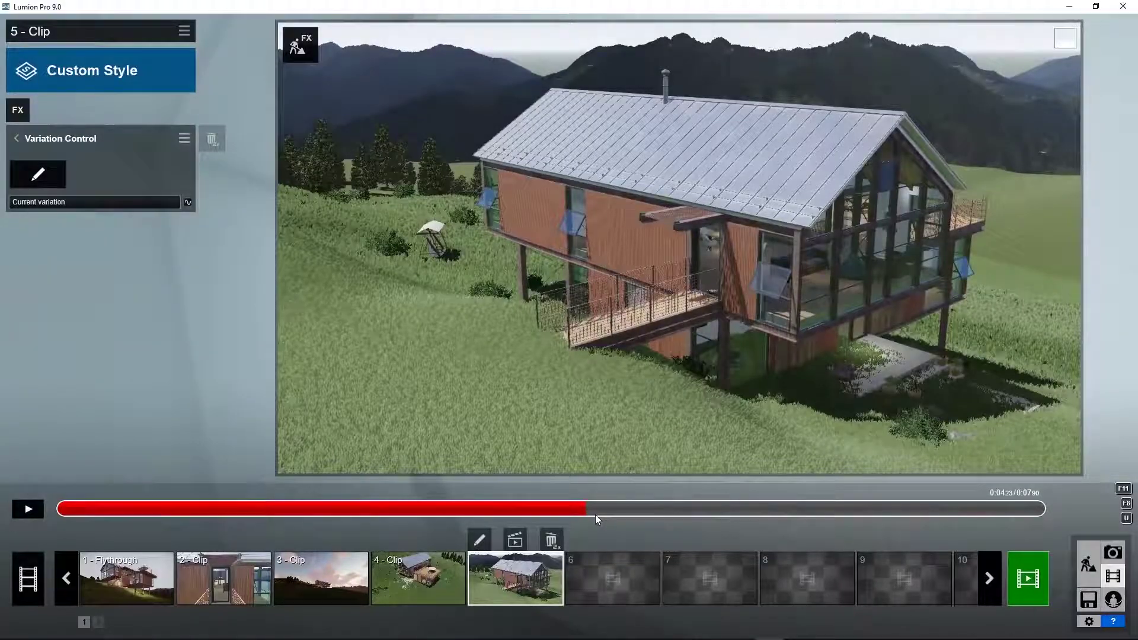
Step: Keyframe Current variation at 0 s and around 4 s, then rewind the clip
left_click_drag(585, 508, 59, 518)
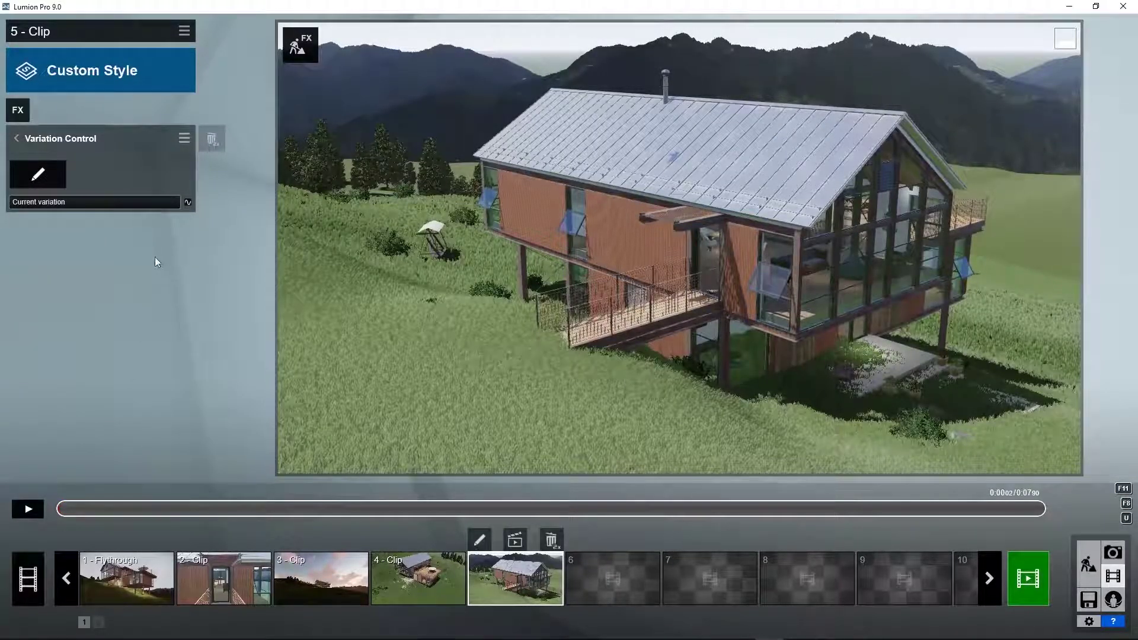
left_click(190, 201)
left_click_drag(66, 510, 571, 517)
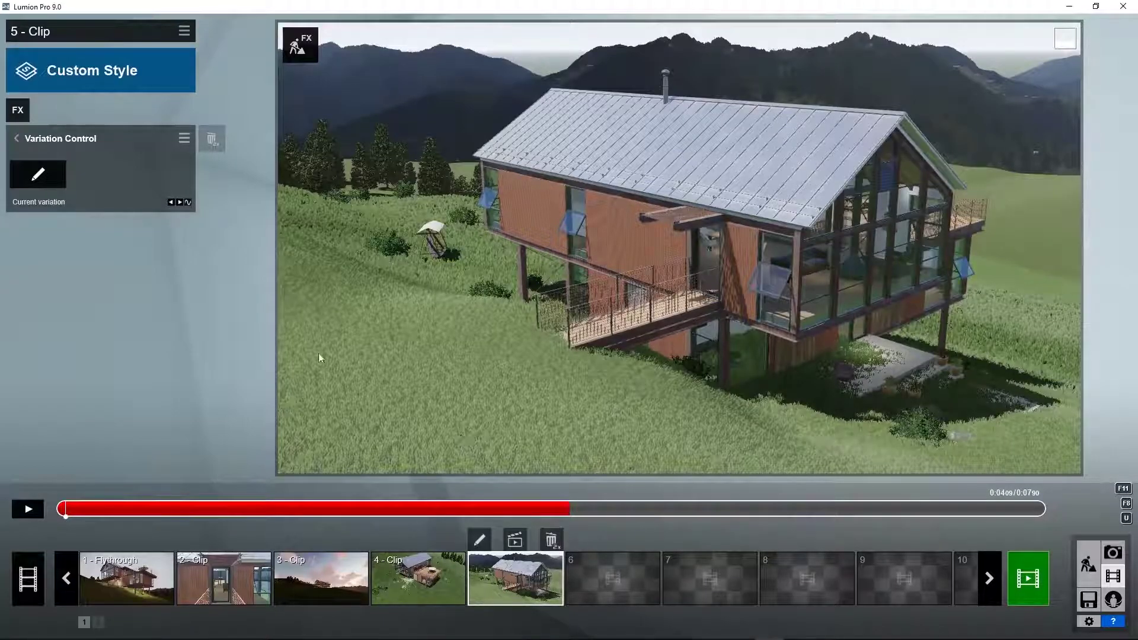
left_click(188, 202)
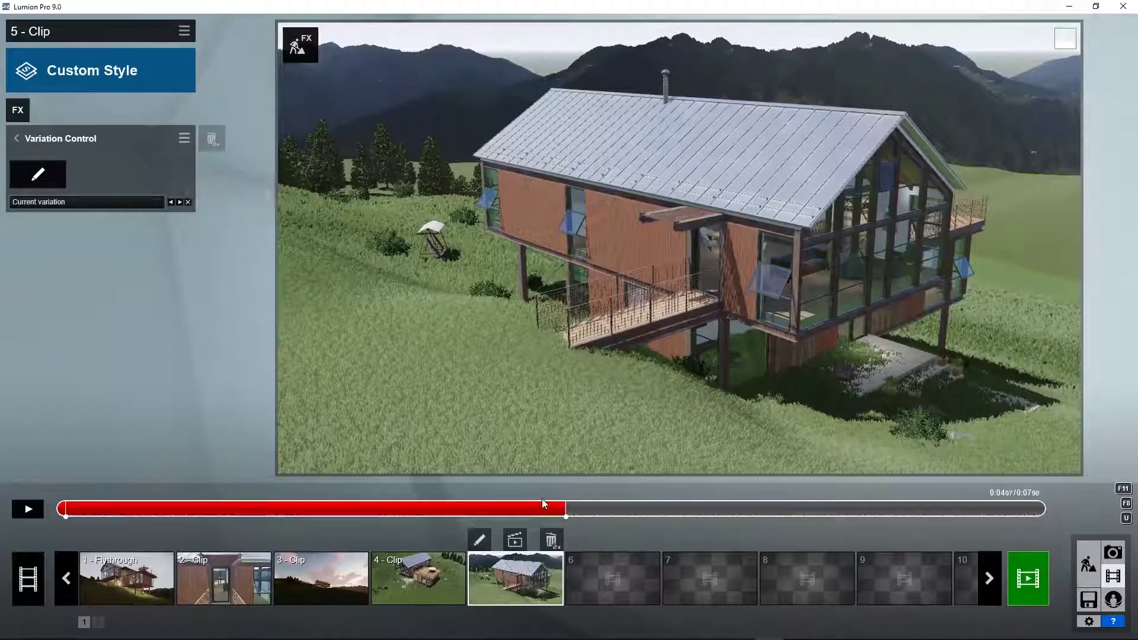
left_click_drag(567, 515, 577, 515)
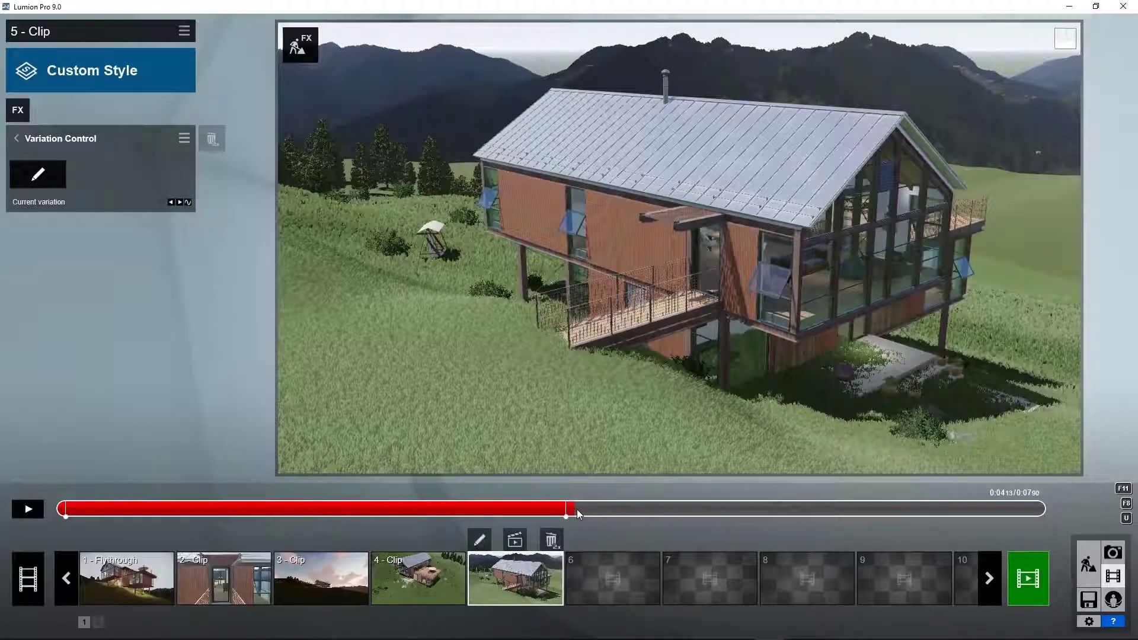
left_click(188, 202)
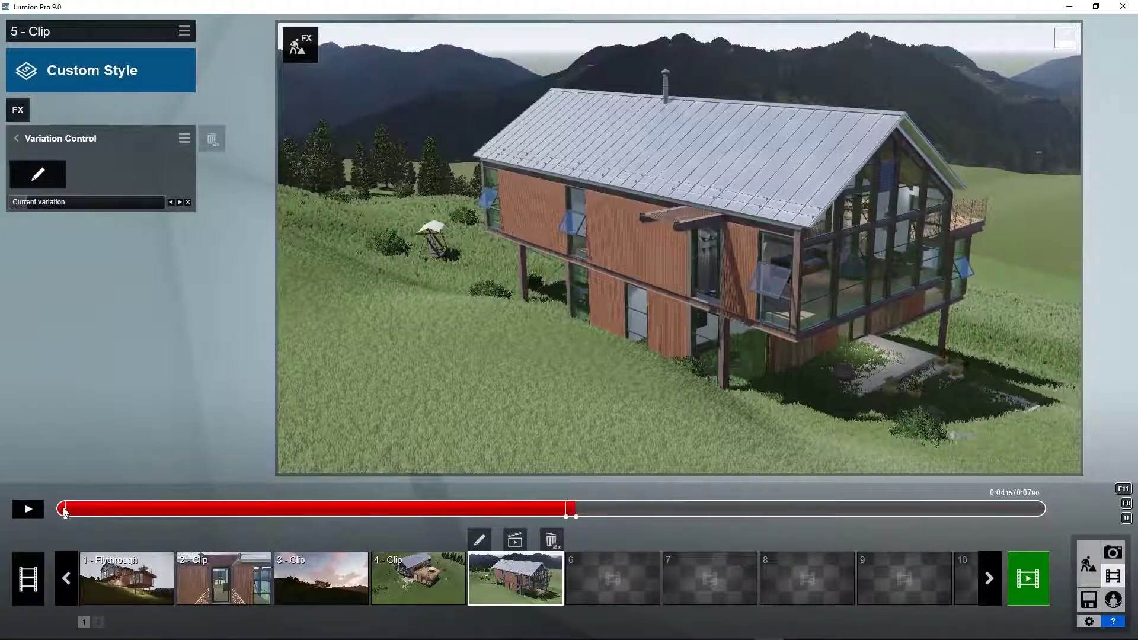
left_click(65, 510)
left_click(160, 508)
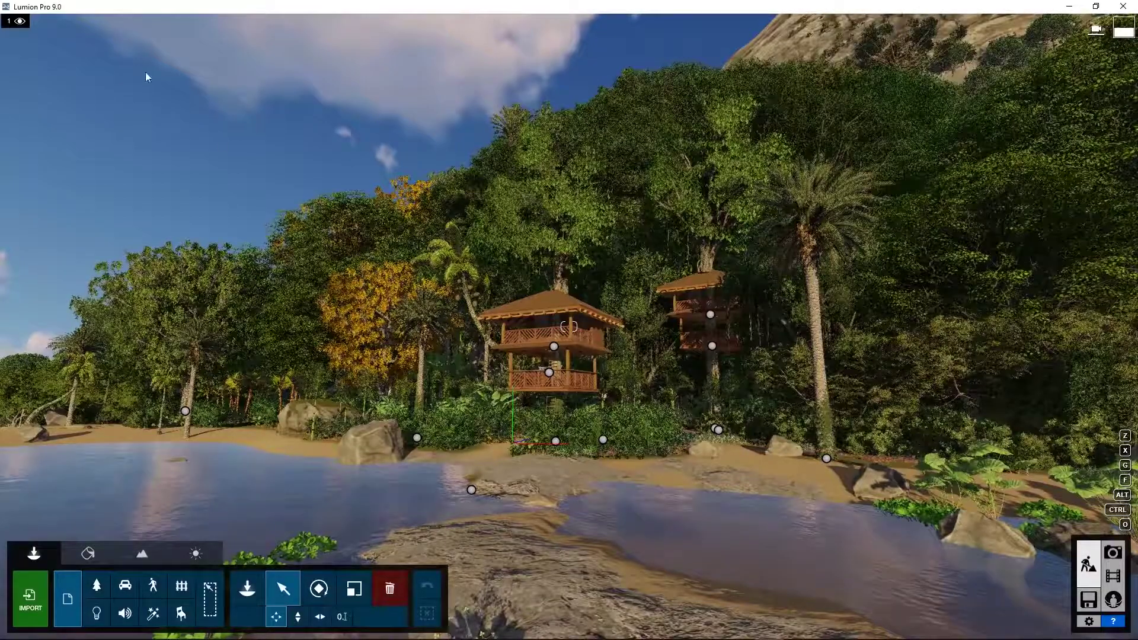
Step: Rename layer 5 to 'Tree house'
double_click(131, 22)
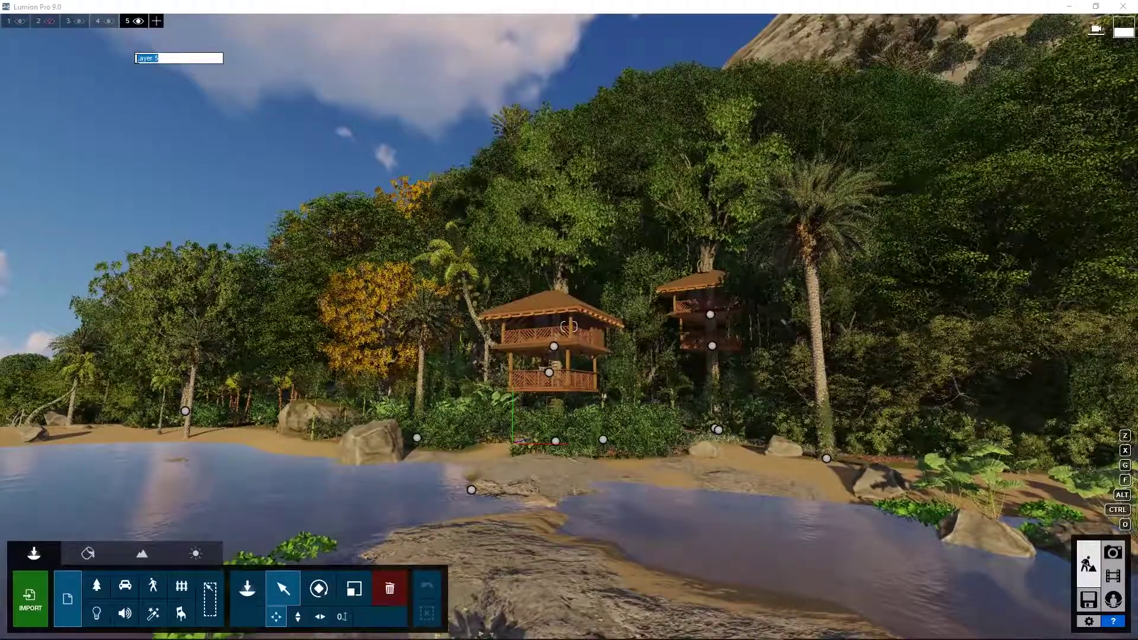
type("Tree houses")
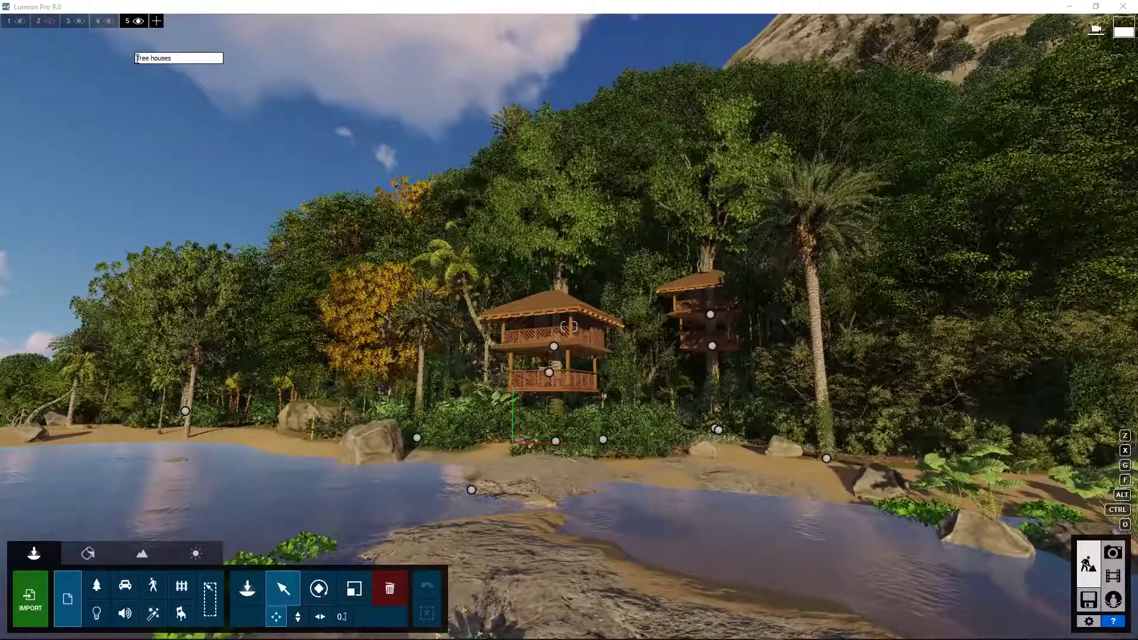
key("Return")
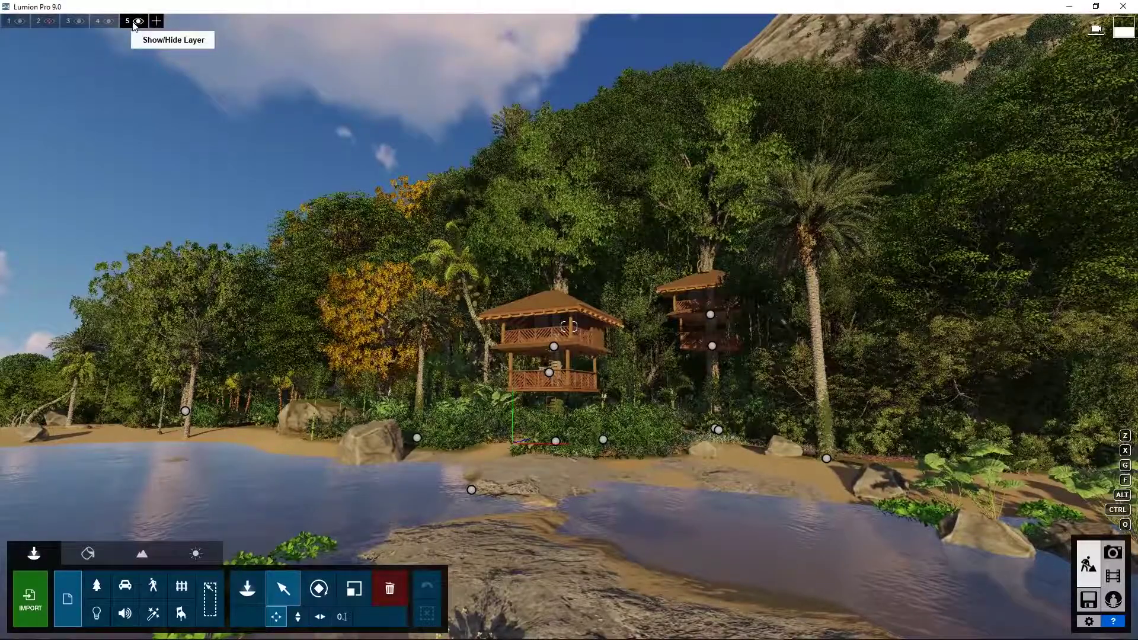
Step: Move both tree houses and the ladder to layer 5, then hide and show it
left_click_drag(498, 268, 733, 438, "ctrl")
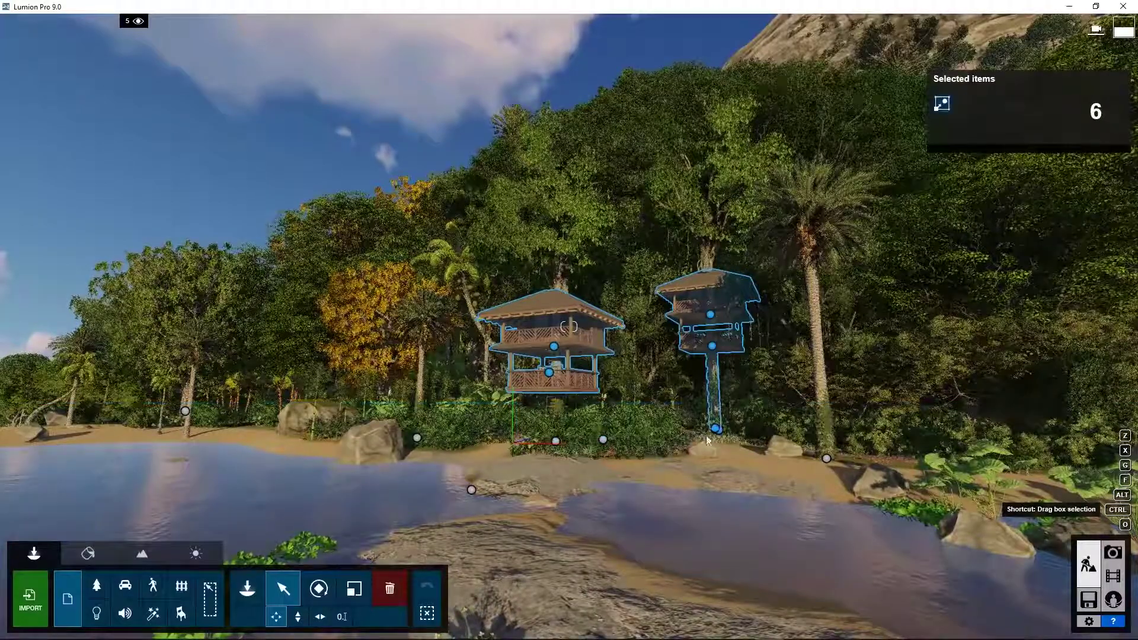
left_click(558, 448, "ctrl")
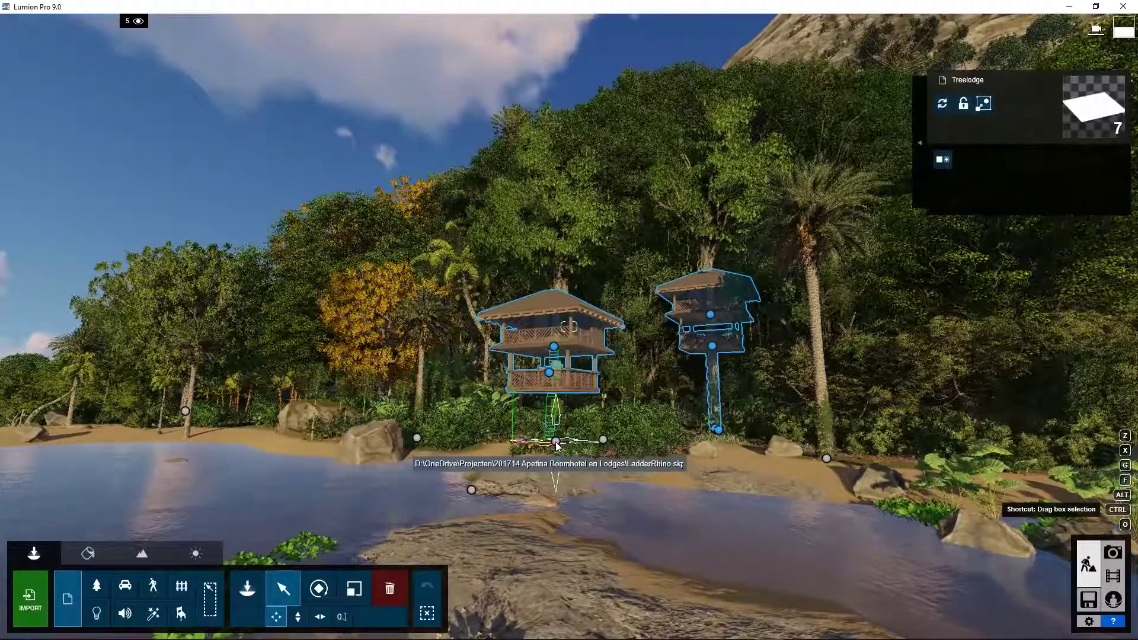
mouse_move(125, 56)
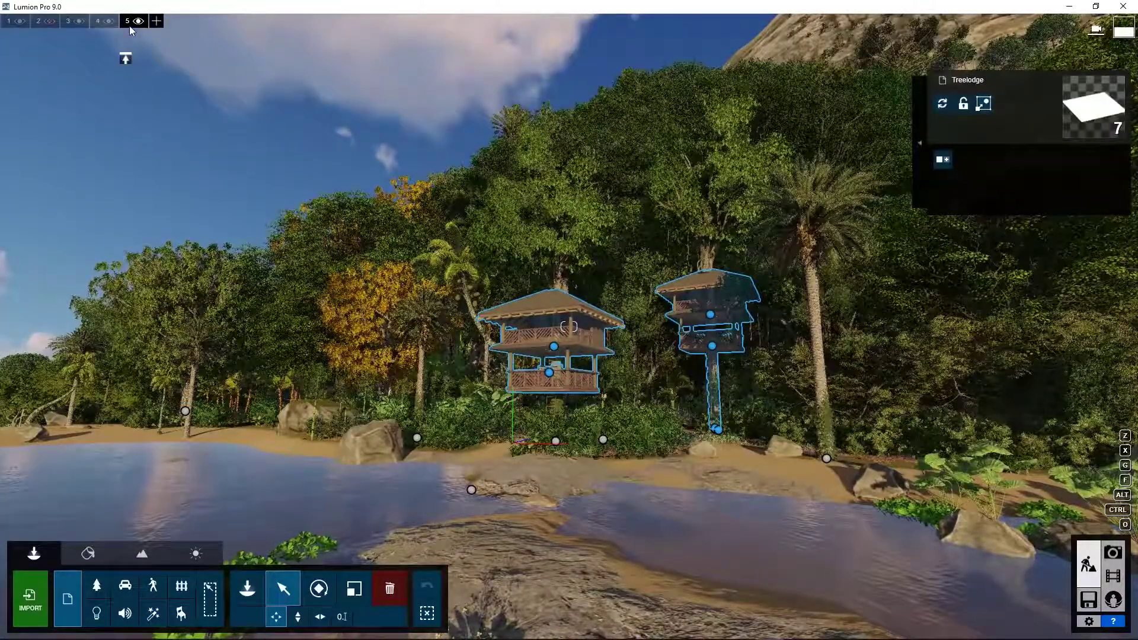
left_click(125, 59)
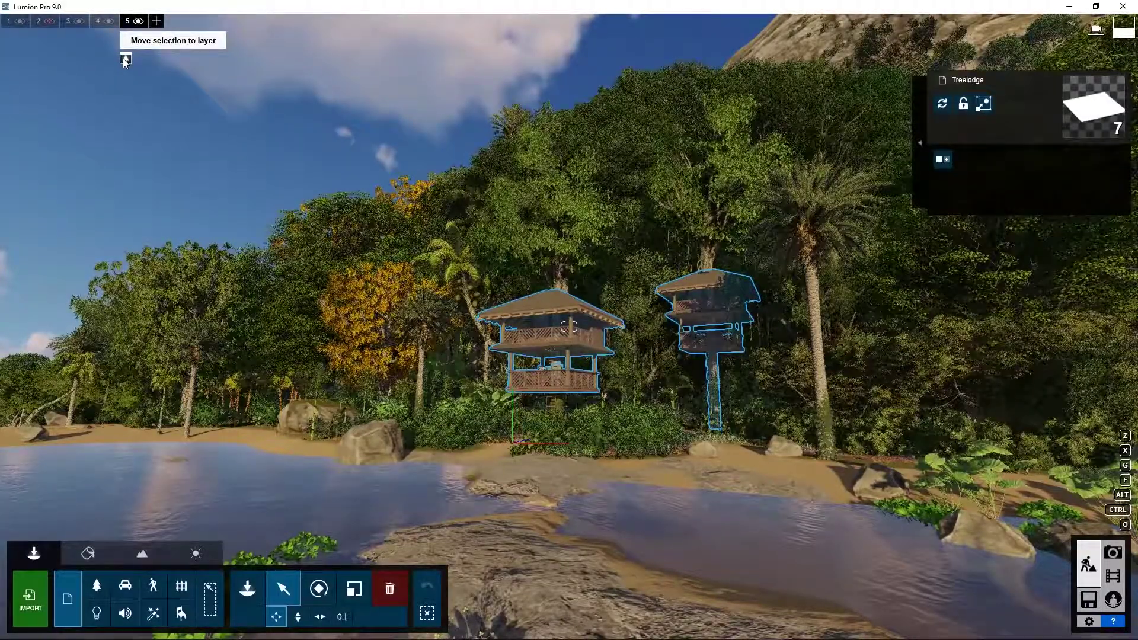
left_click(138, 22)
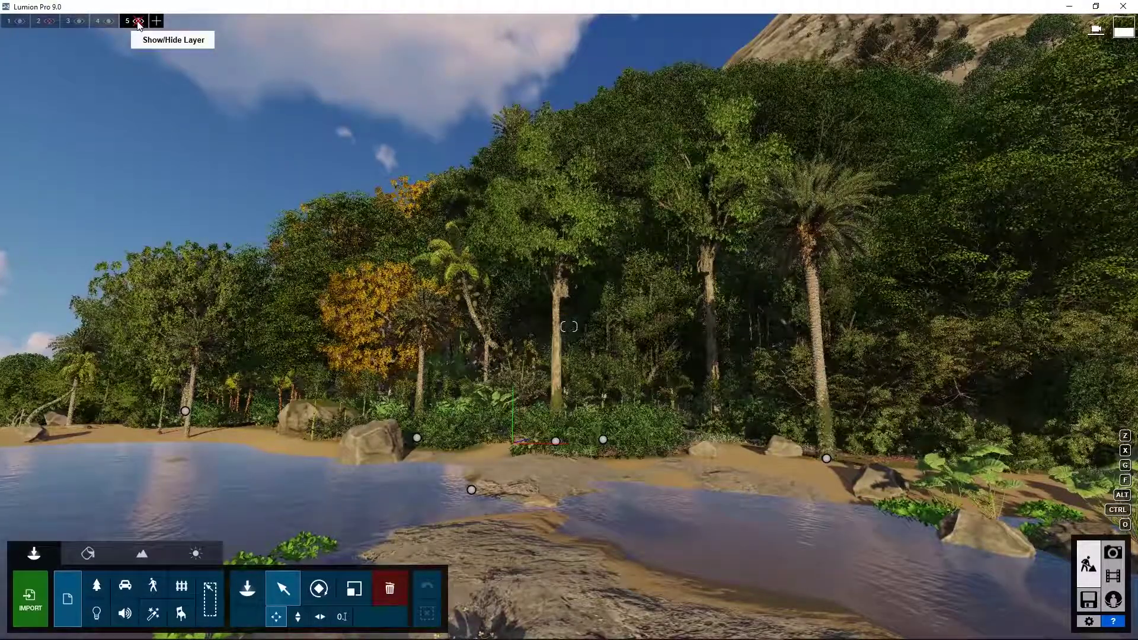
left_click(138, 22)
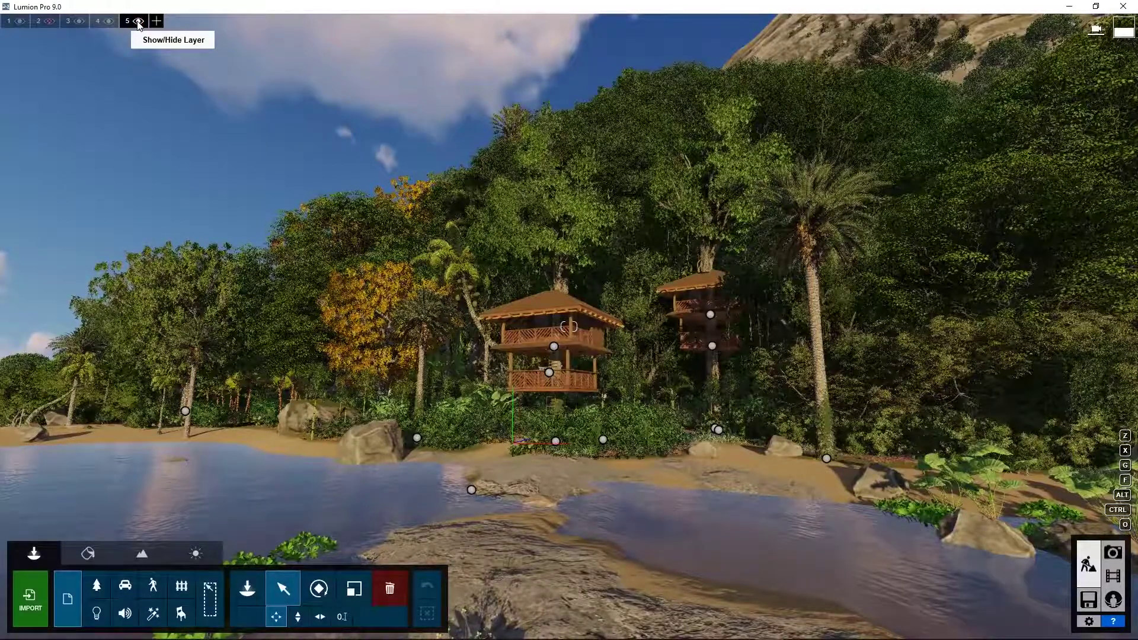
Step: Hide layer 5 and record clip 2 with two camera keyframes toward the tree houses, then preview it
left_click(138, 22)
left_click(1113, 575)
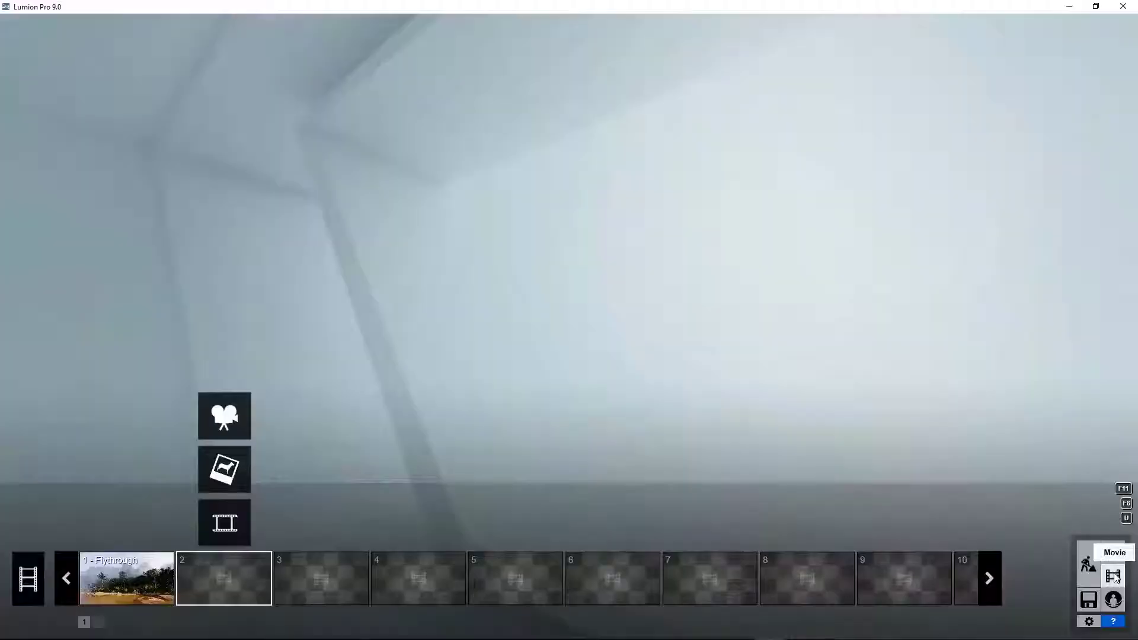
left_click(228, 414)
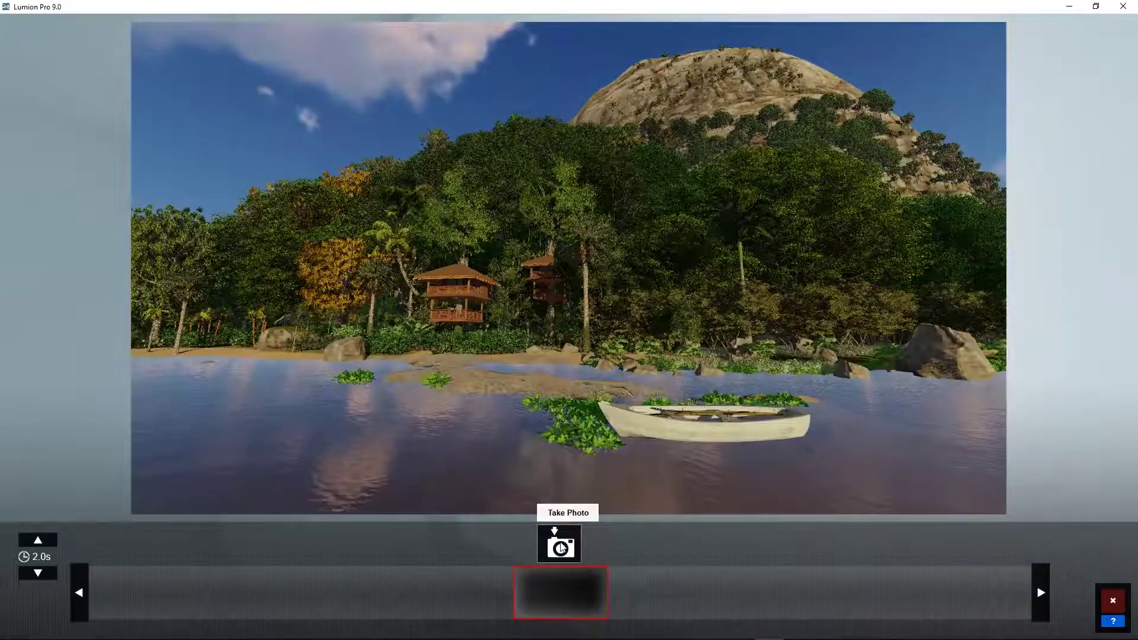
mouse_move(596, 494)
key("w")
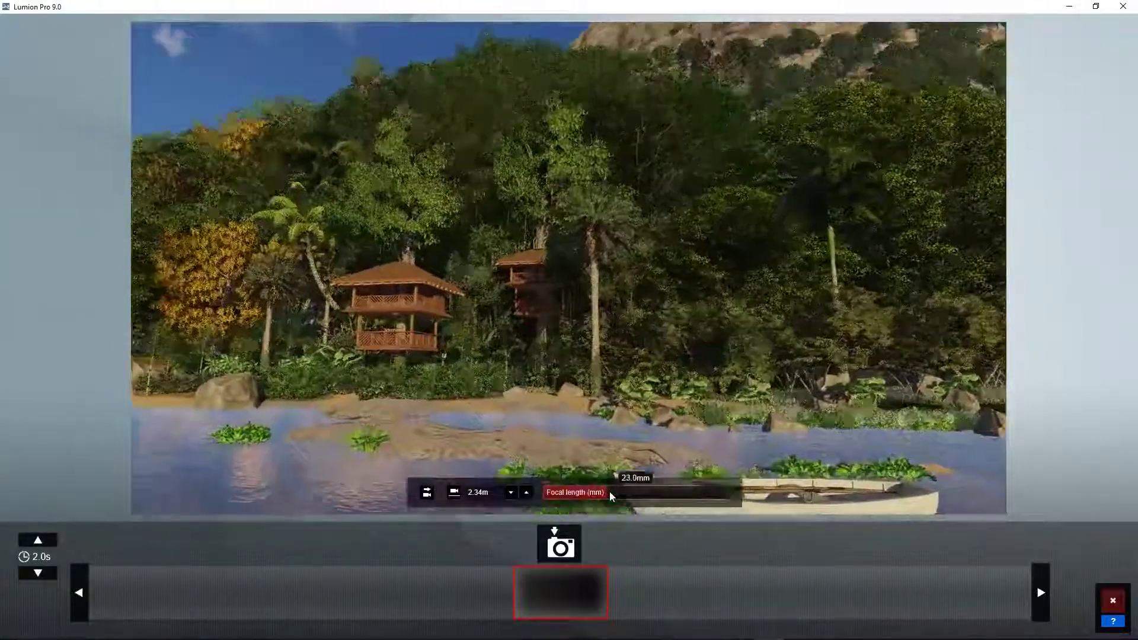
left_click(559, 545)
key("a")
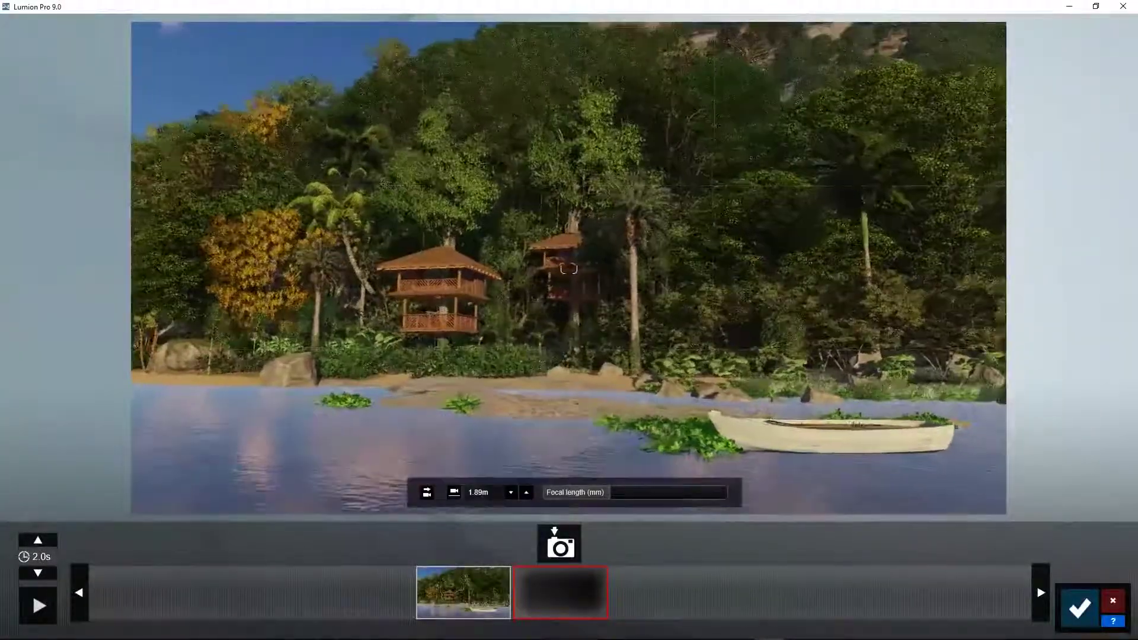
left_click(575, 549)
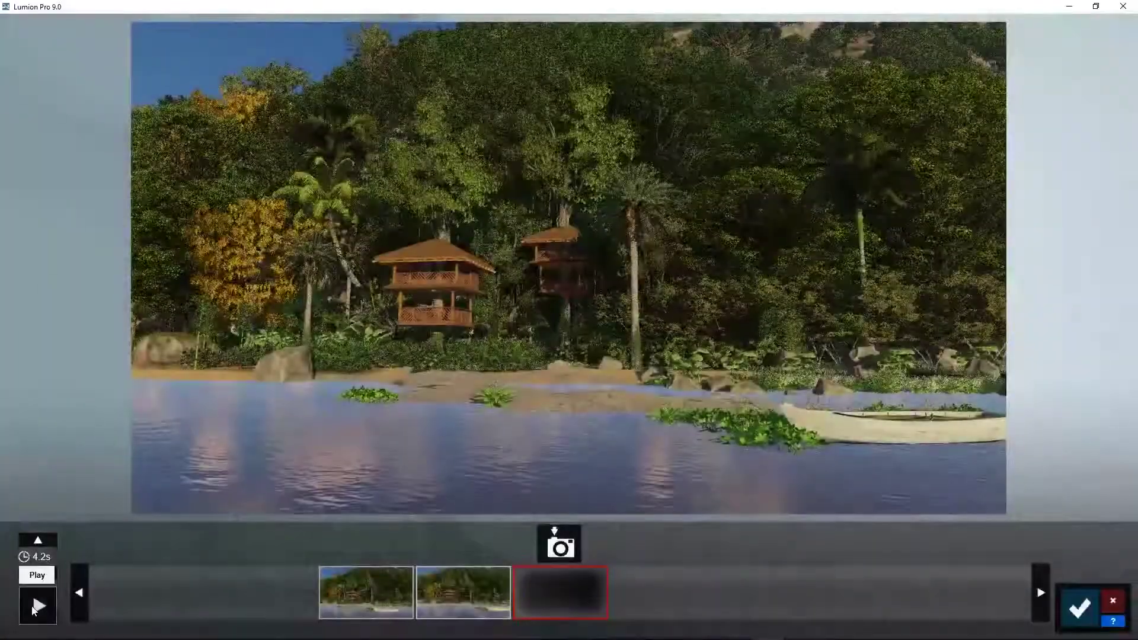
left_click(35, 607)
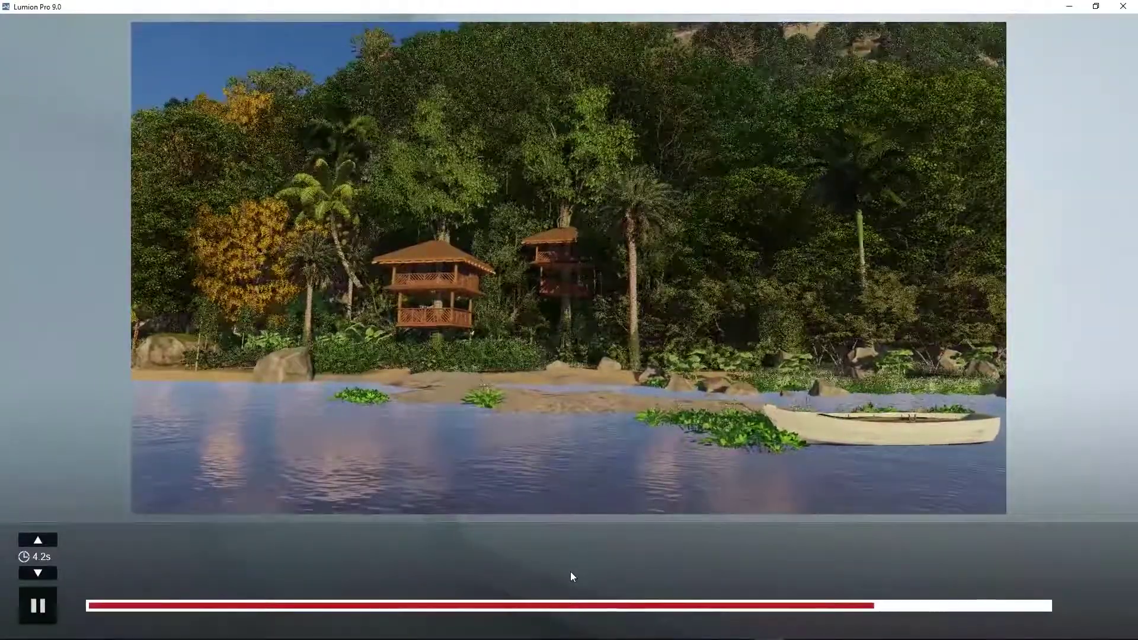
Step: Add a Layer Visibility effect to clip 2 and keyframe layer 5 hidden at the start
key("Escape")
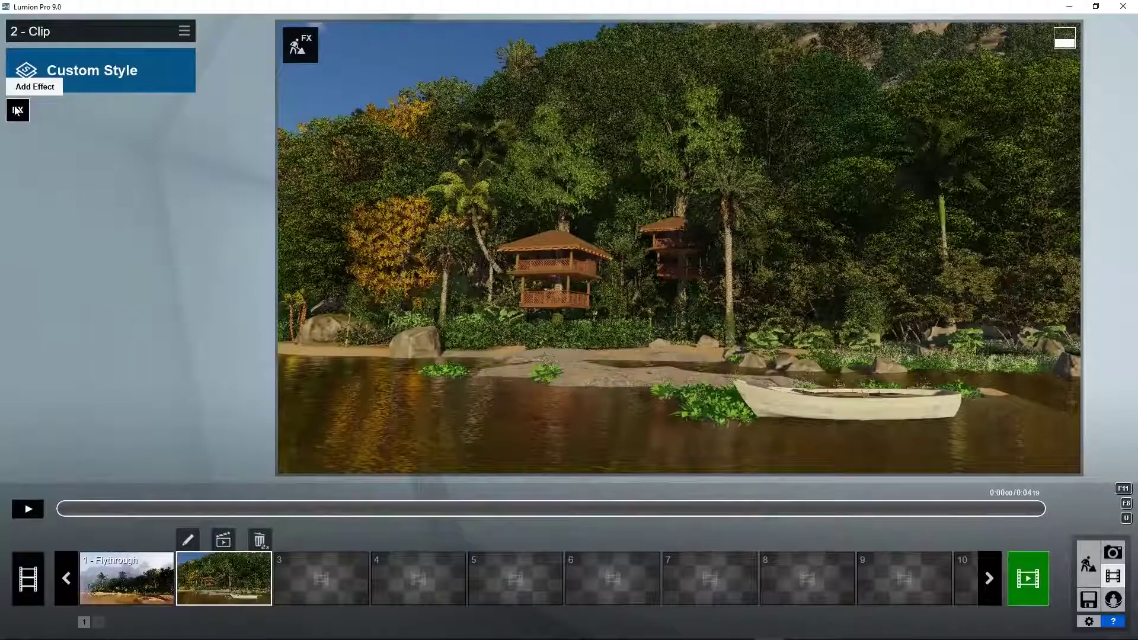
left_click(16, 107)
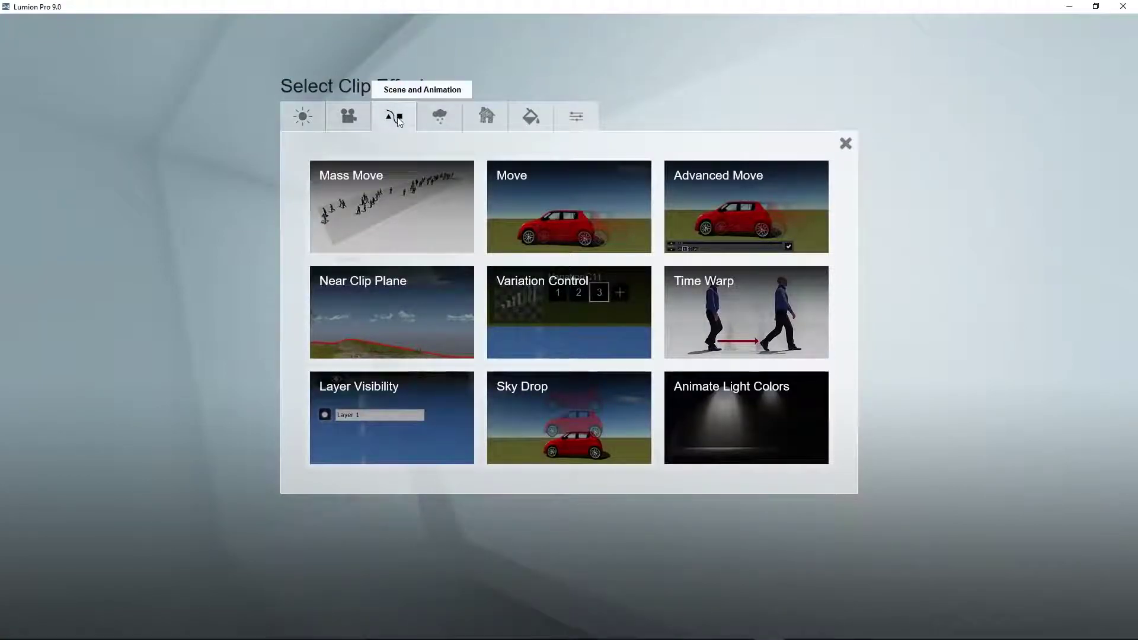
left_click(362, 404)
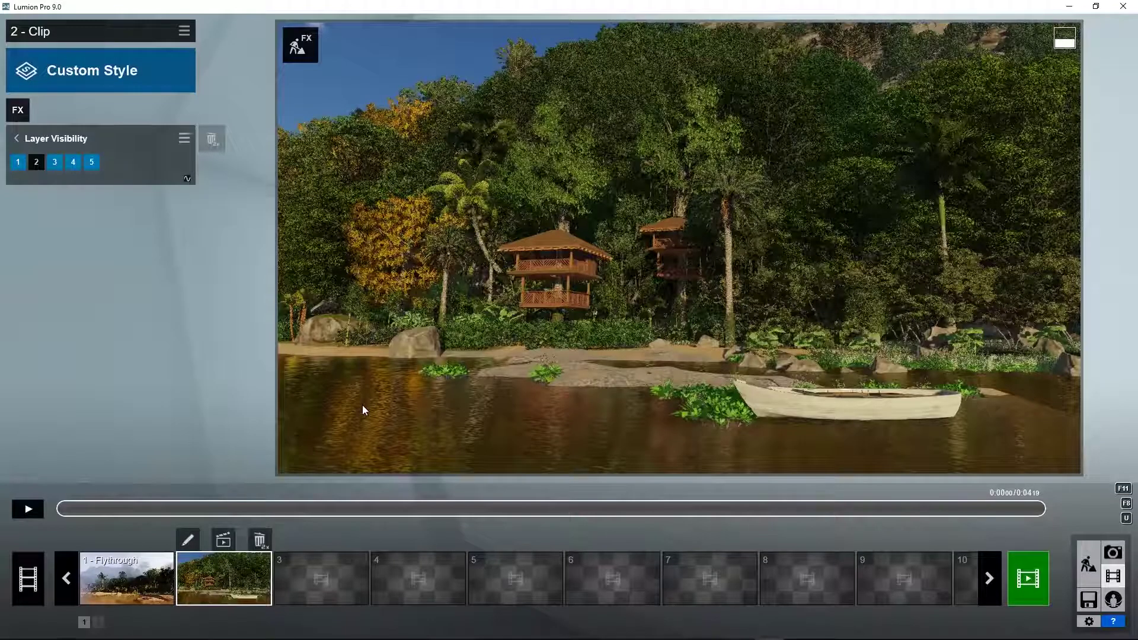
left_click(186, 178)
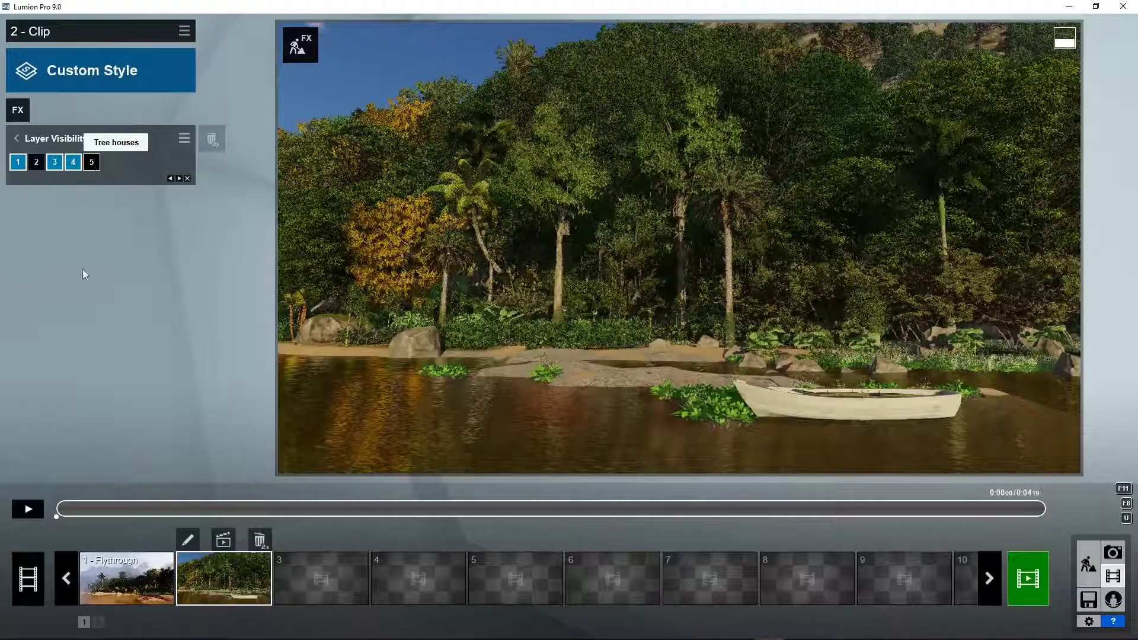
Step: Keyframe the tree-house layer visible at about 0:02.13, then rewind and play the clip
left_click_drag(86, 513, 557, 513)
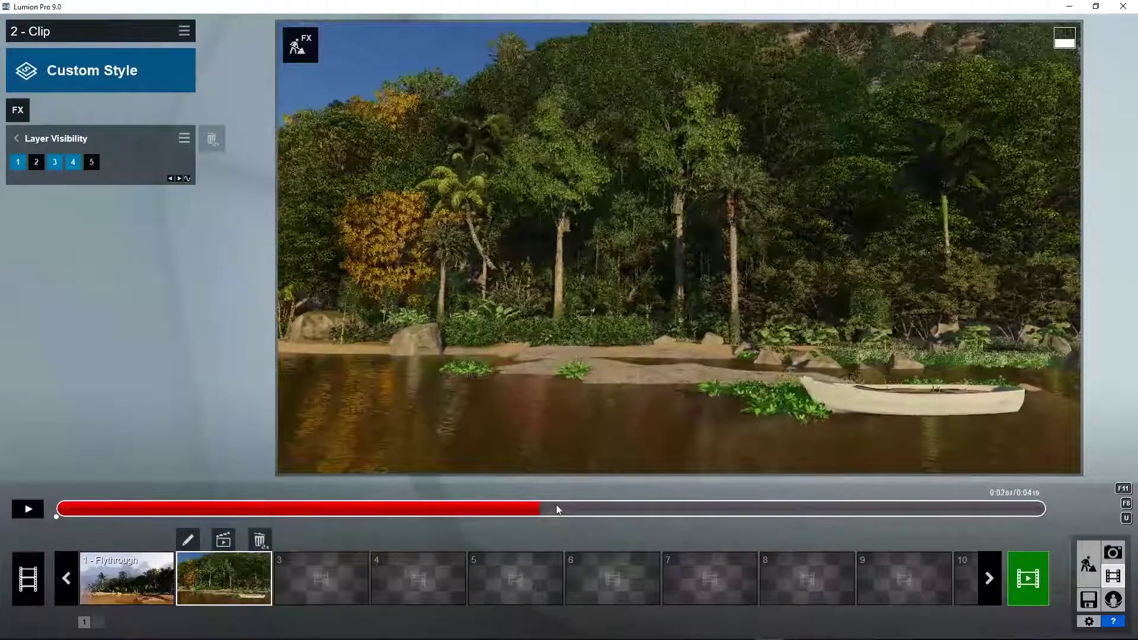
left_click(187, 179)
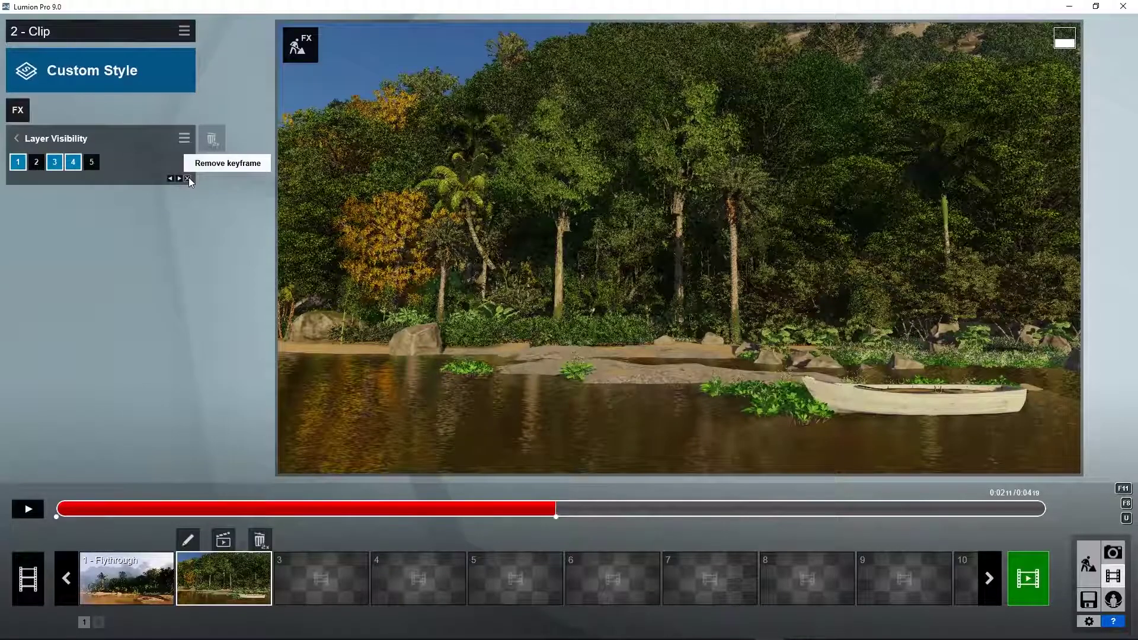
left_click(568, 513)
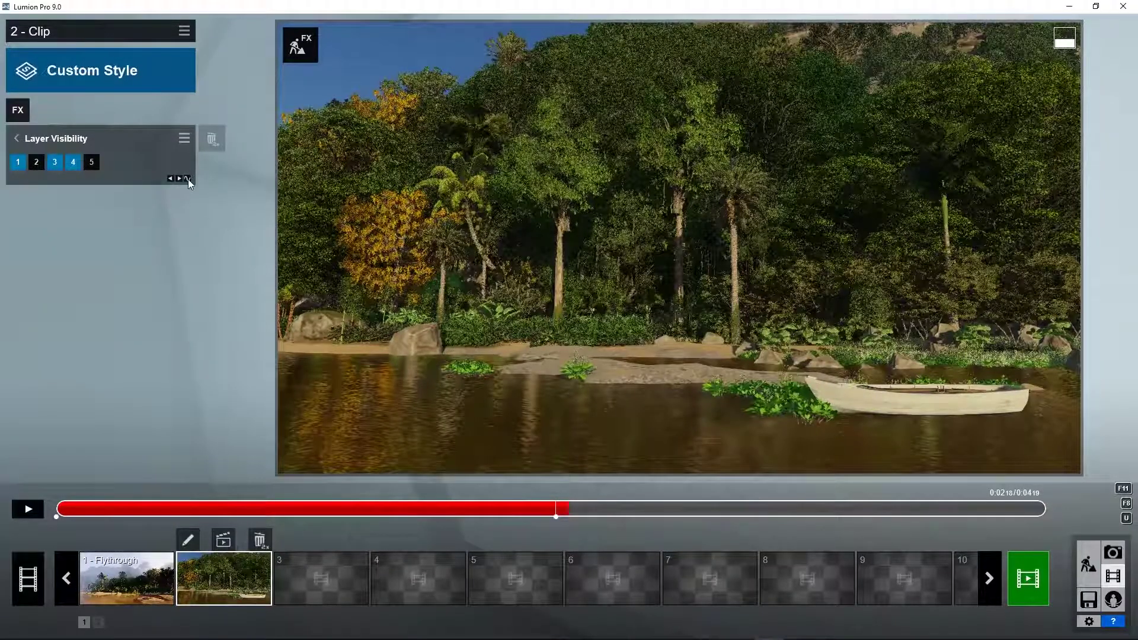
left_click(187, 179)
left_click(91, 163)
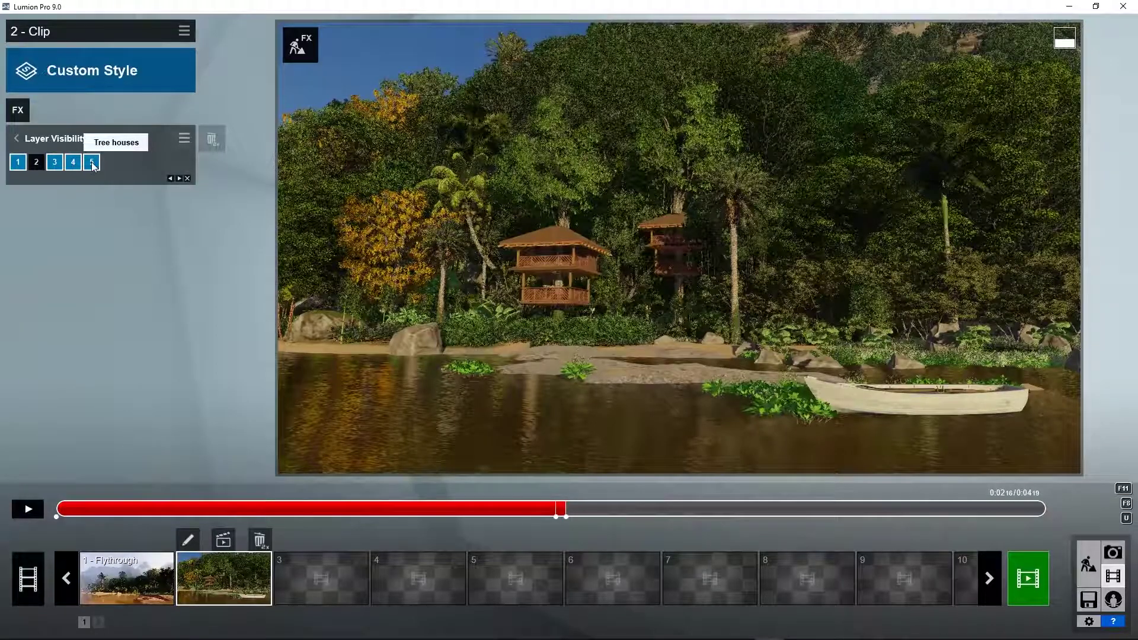
left_click_drag(415, 510, 172, 510)
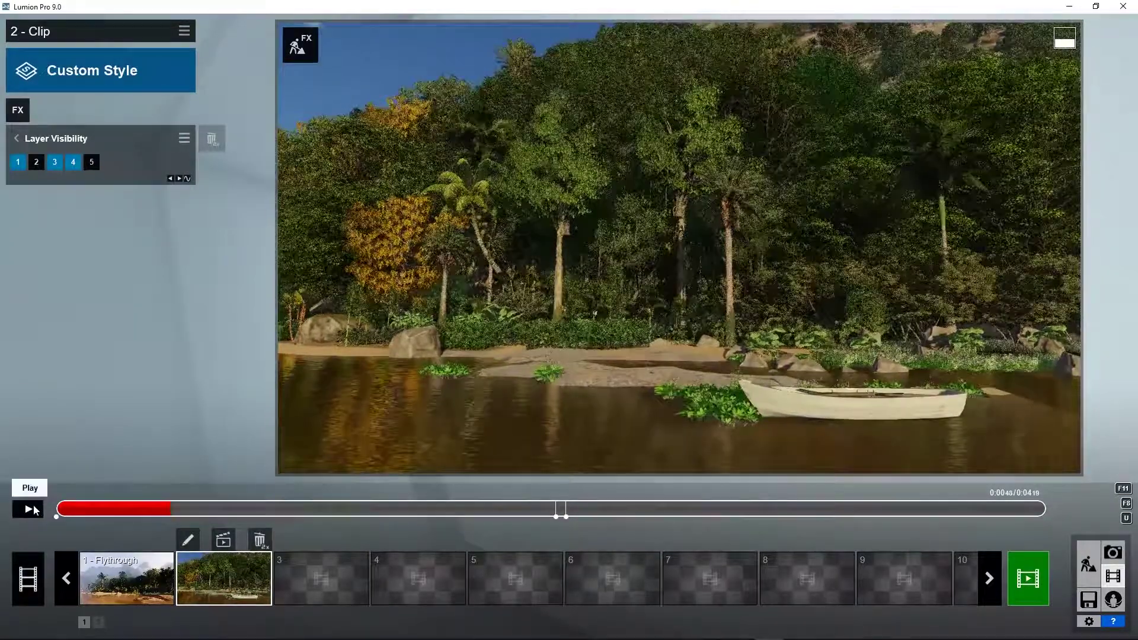
left_click(28, 509)
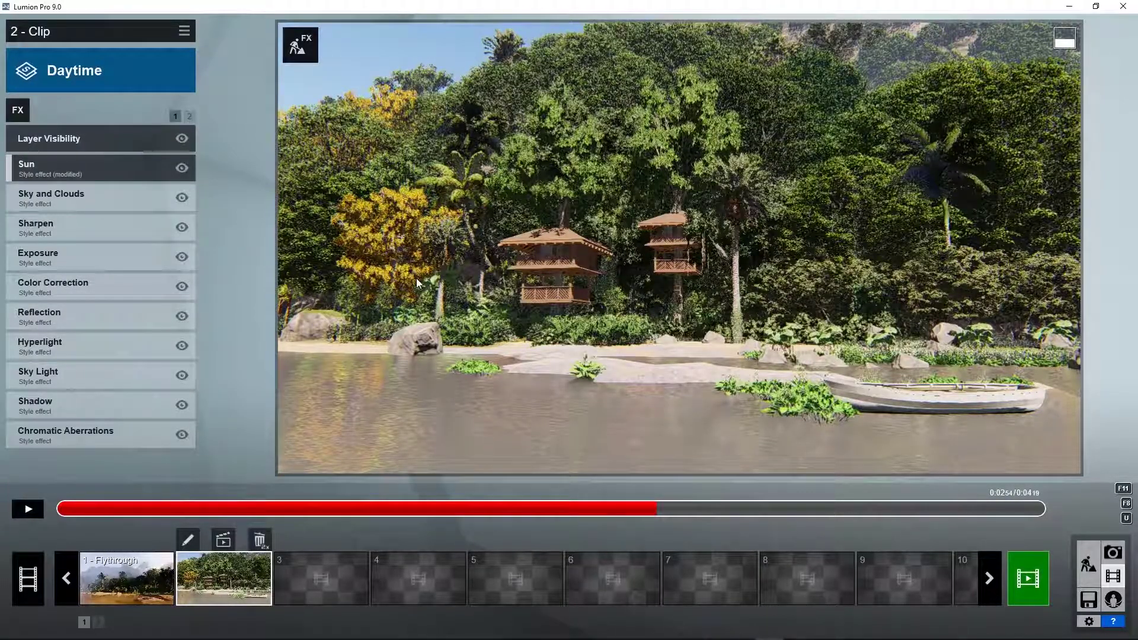
Step: Add a Titles effect to clip 2 with the pasted Apetina, Surinam location and architect text
left_click(22, 112)
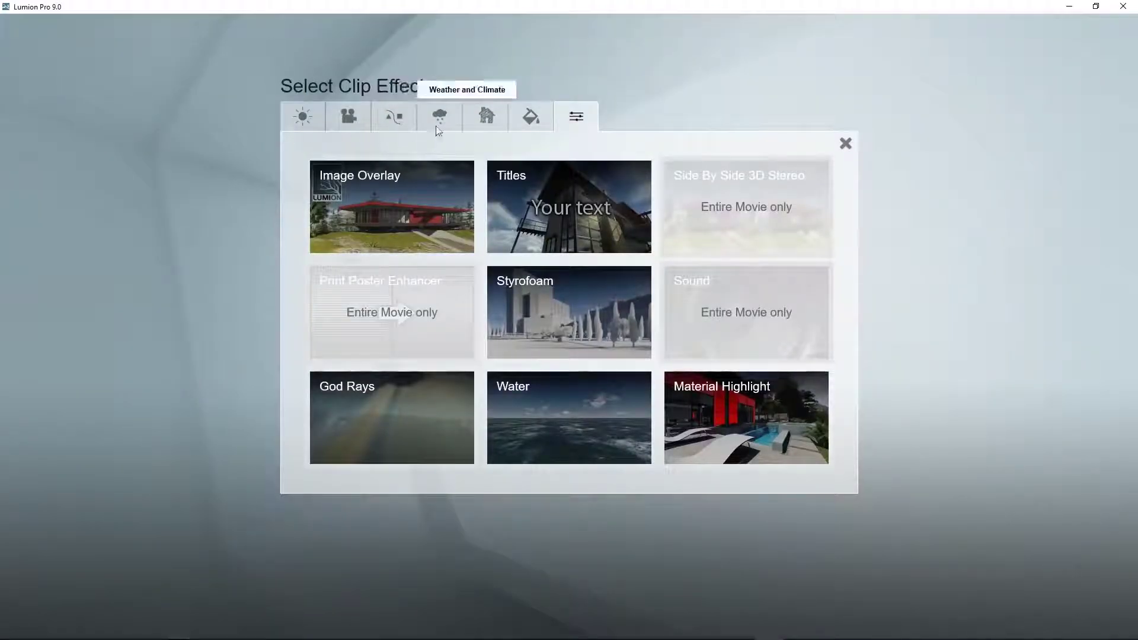
left_click(562, 208)
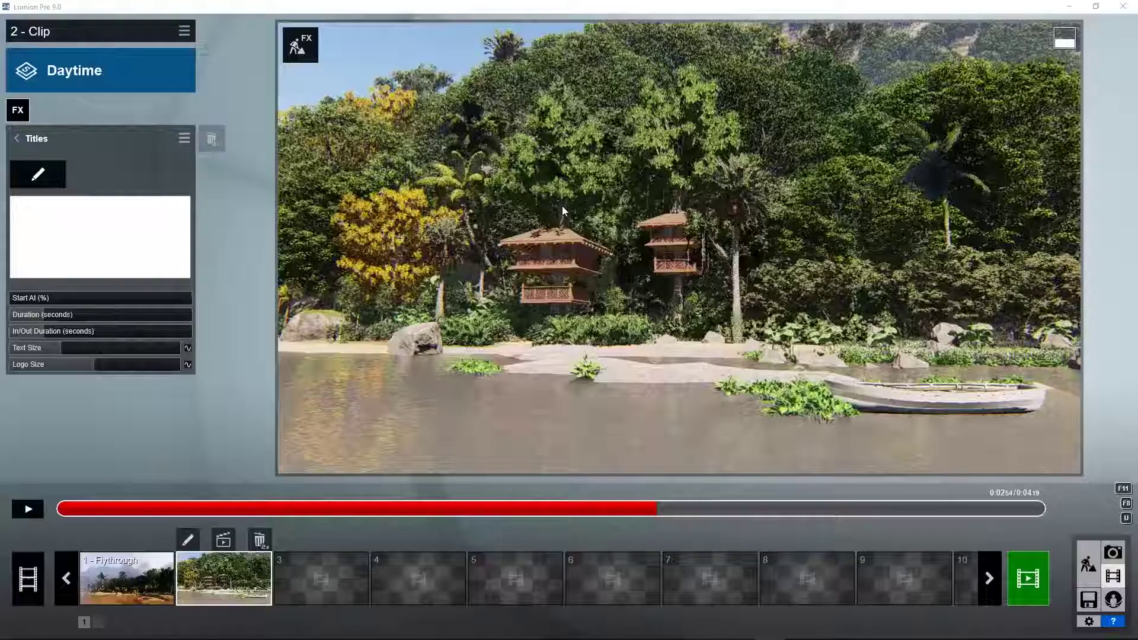
left_click(40, 208)
type("Location: Apetina, Surinam Architect: Paul Spaltman")
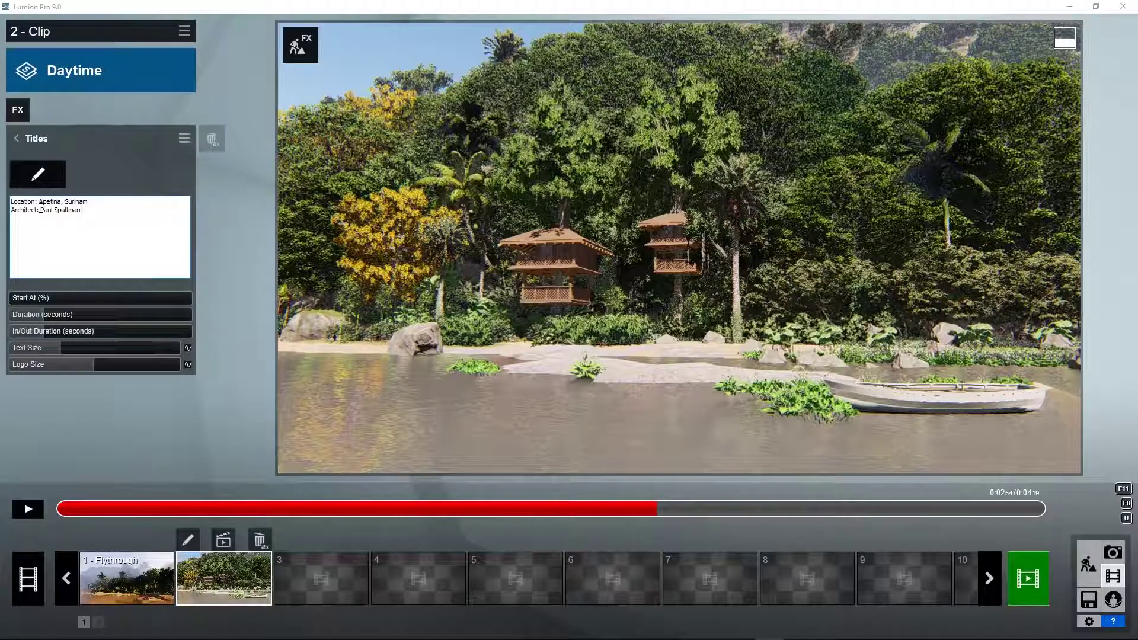
Step: Choose a different title style, delay the title's start and lengthen its duration
left_click(29, 176)
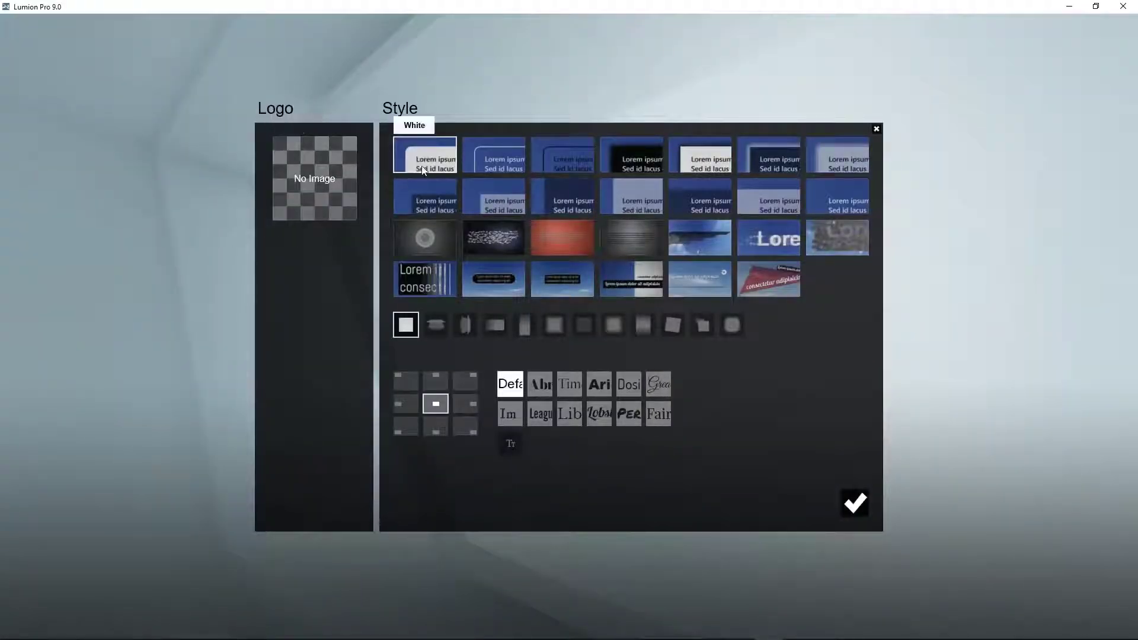
left_click(682, 279)
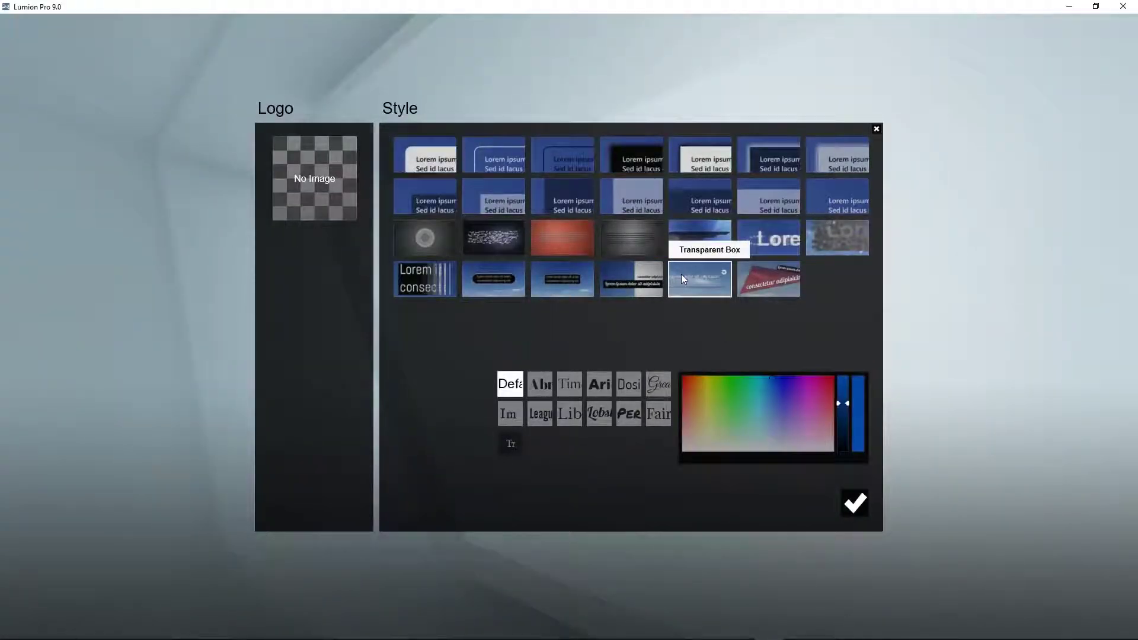
left_click(855, 505)
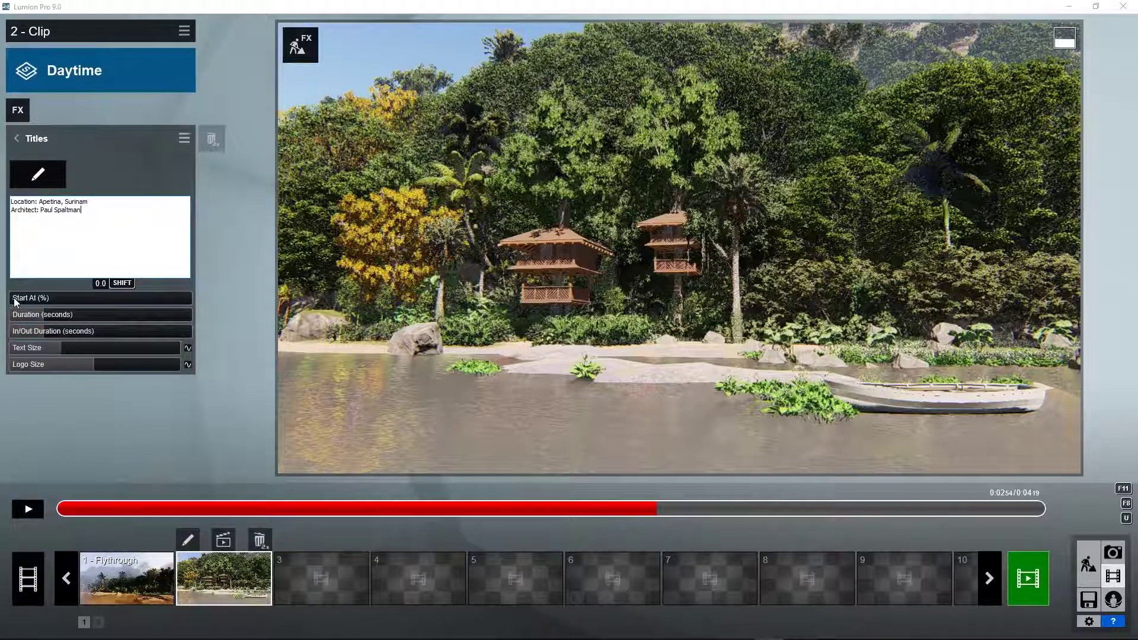
left_click_drag(19, 300, 122, 300)
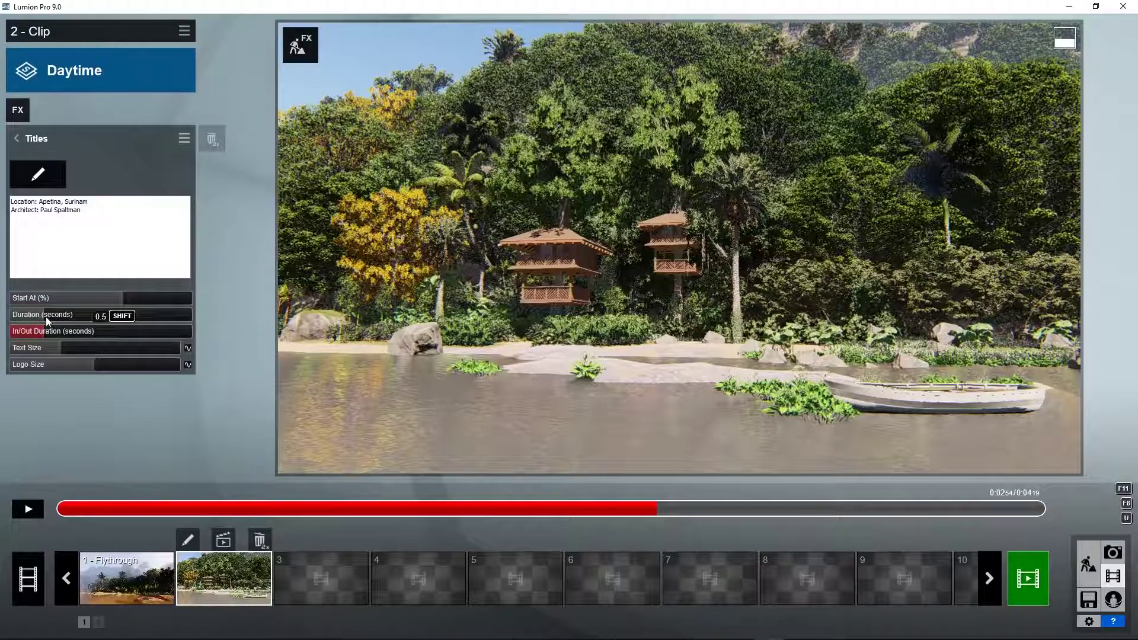
left_click_drag(45, 317, 63, 316)
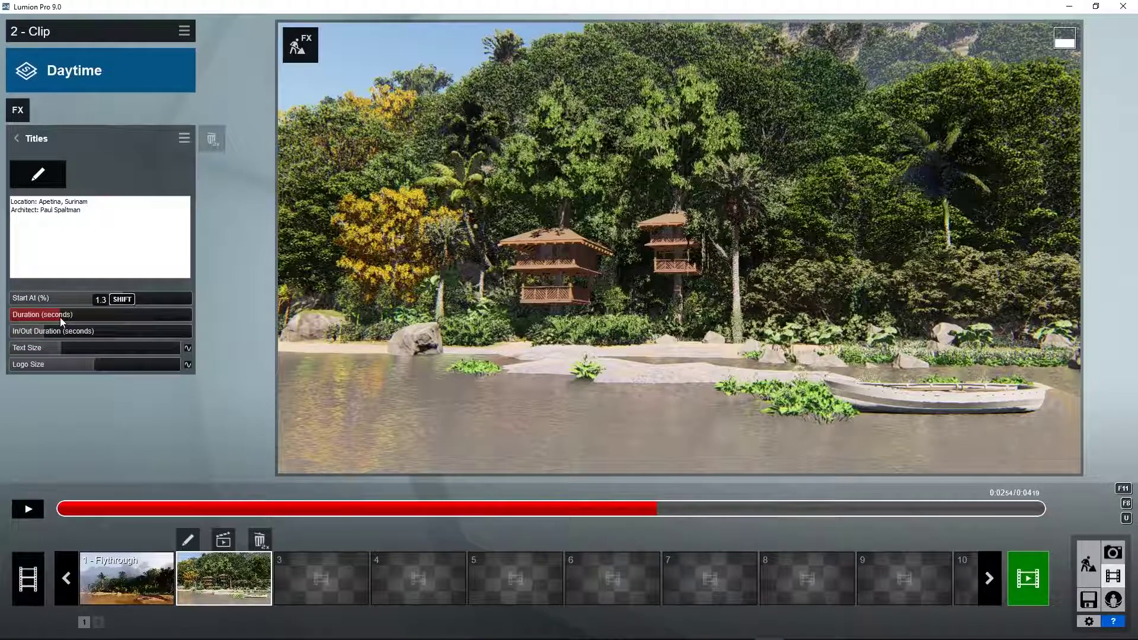